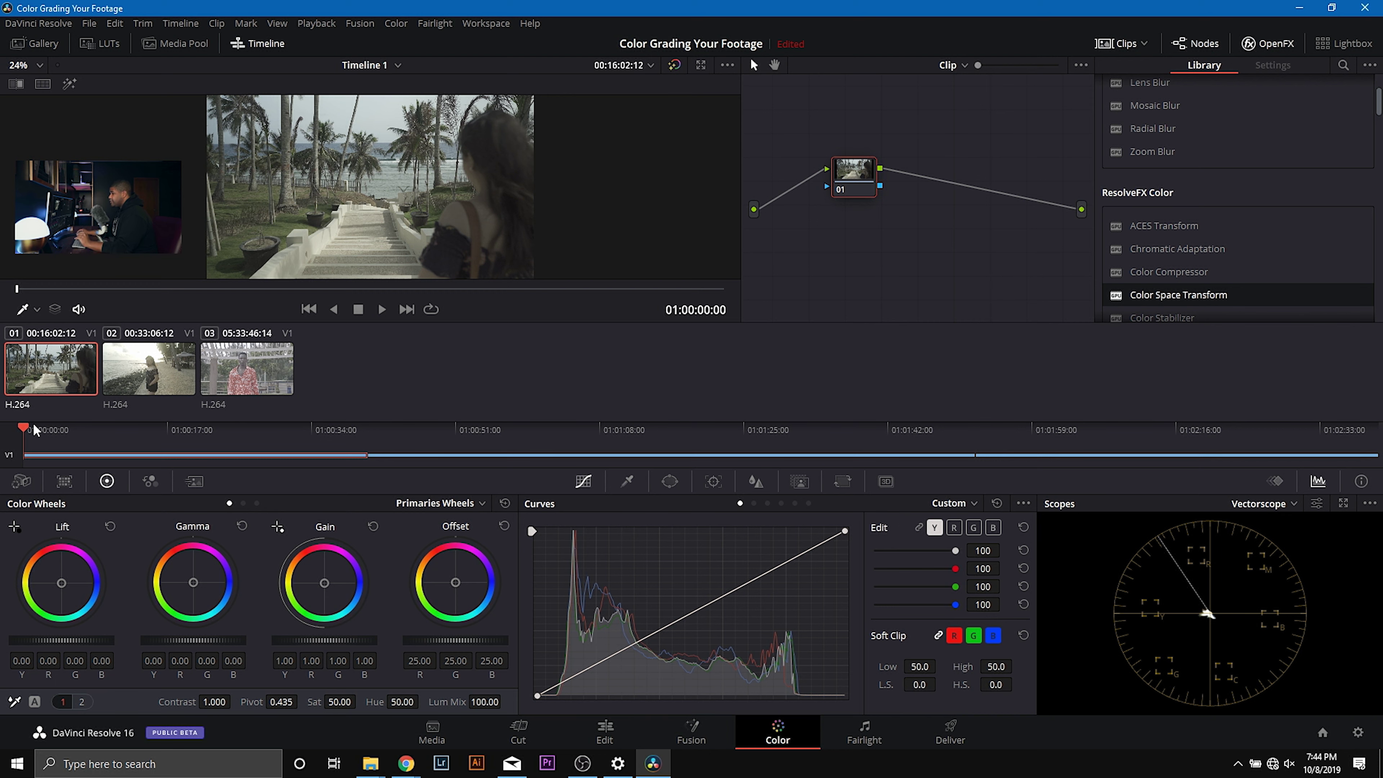
Apply a Color Space Transform to node 01 with Sony S-Gamut / Sony S-Log input.
left_click_drag(33, 432, 55, 432)
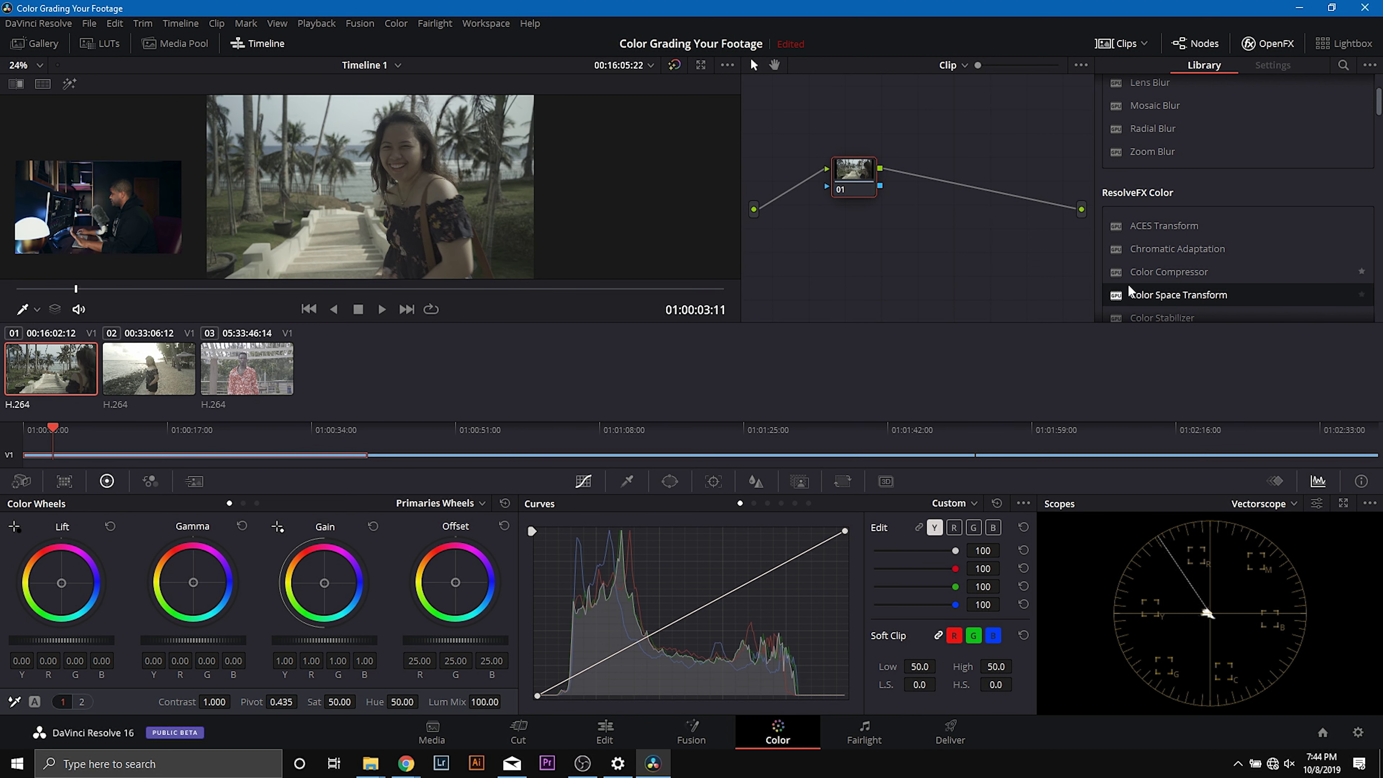
left_click_drag(1161, 302, 818, 204)
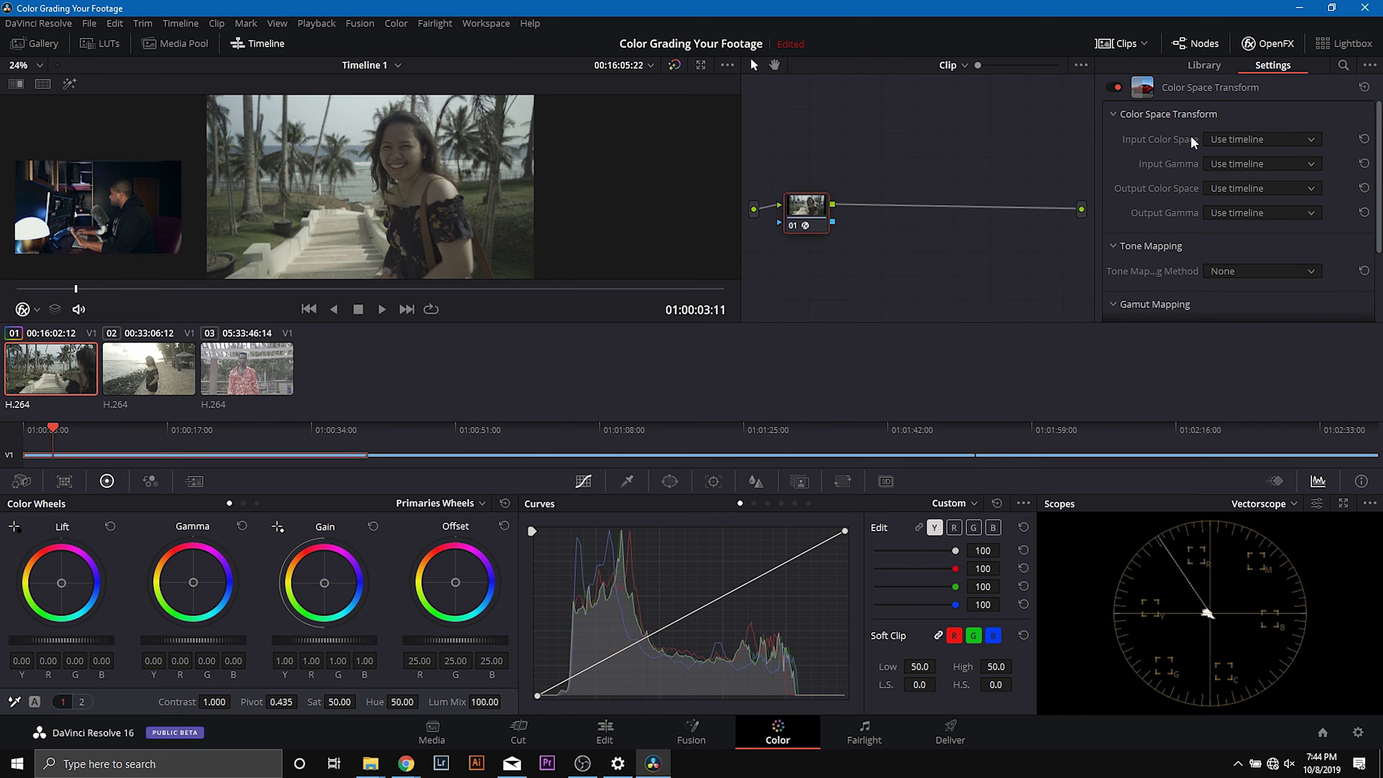
left_click(1223, 144)
scroll(1222, 186, "down", 5)
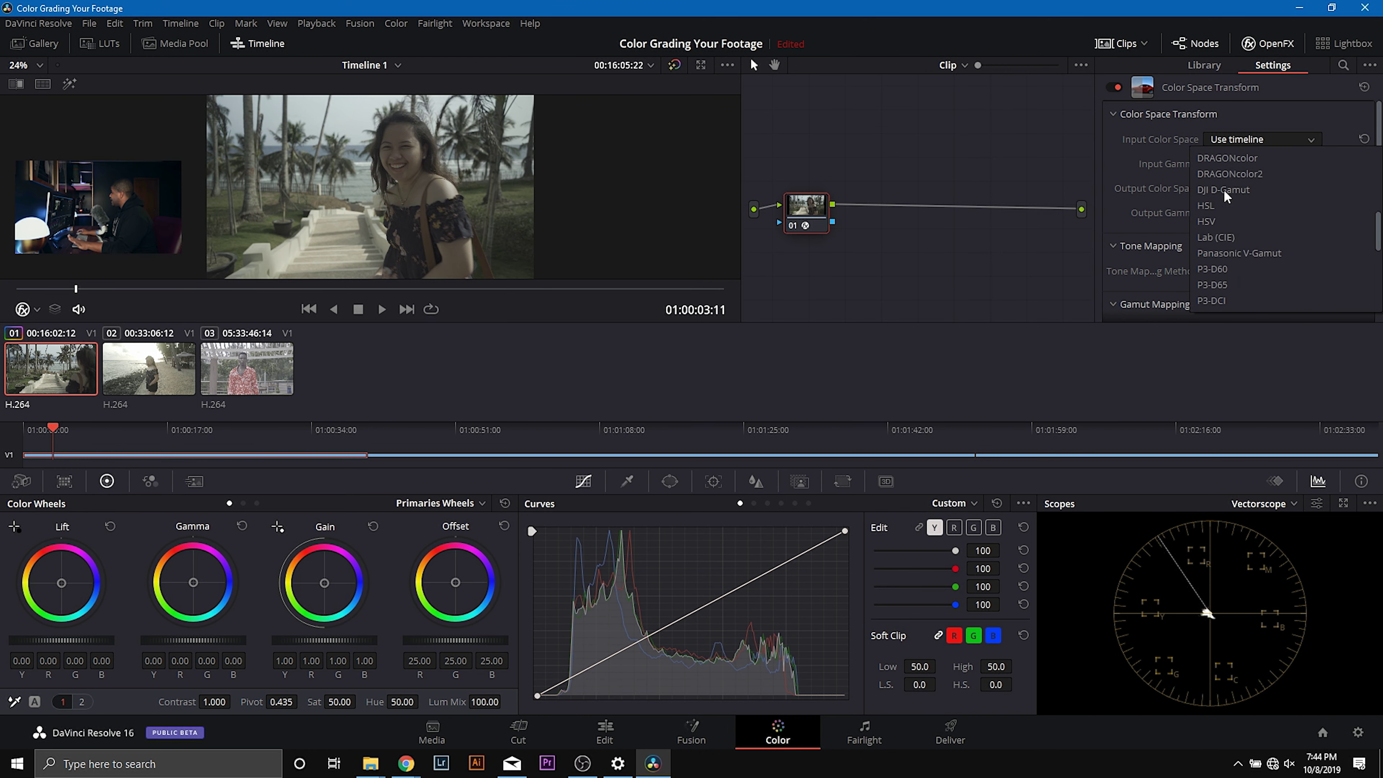
scroll(1230, 214, "down", 3)
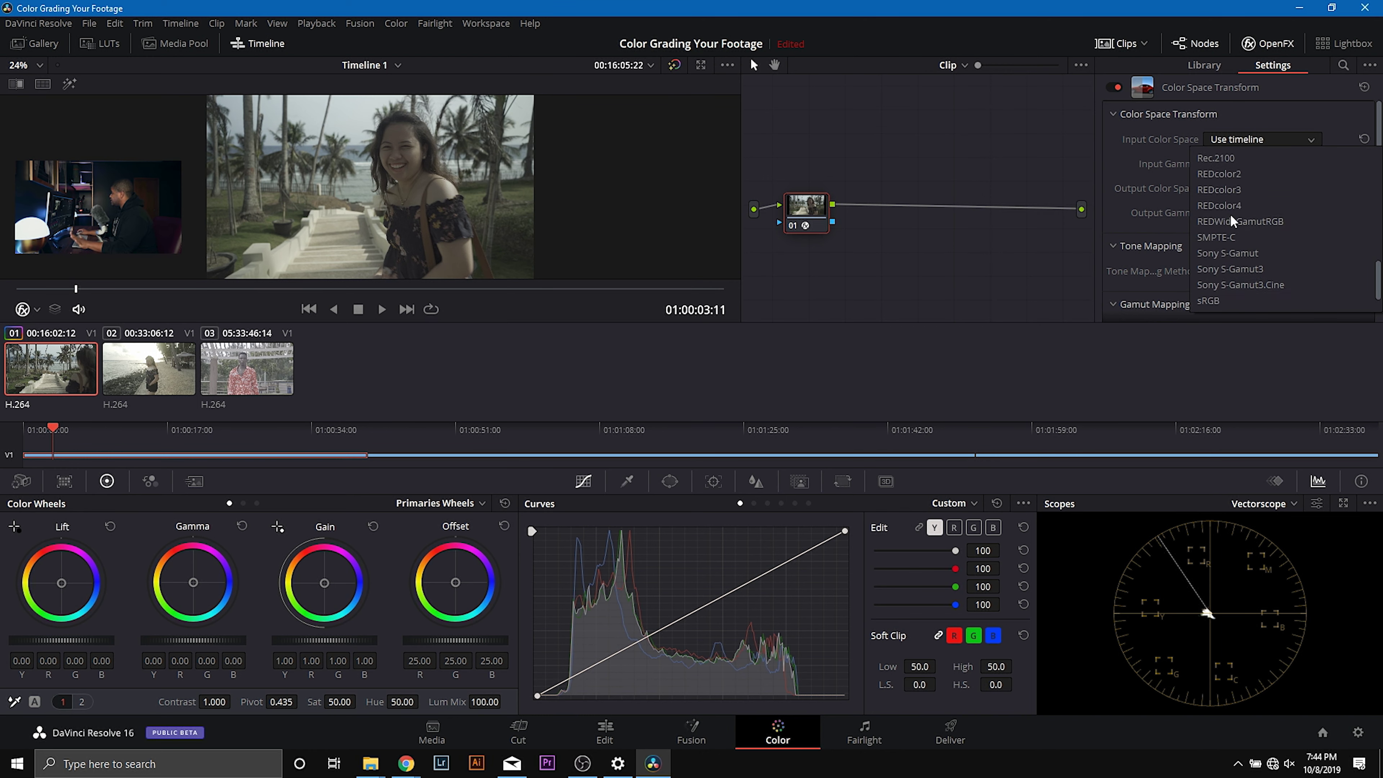
left_click(1242, 253)
left_click(1243, 164)
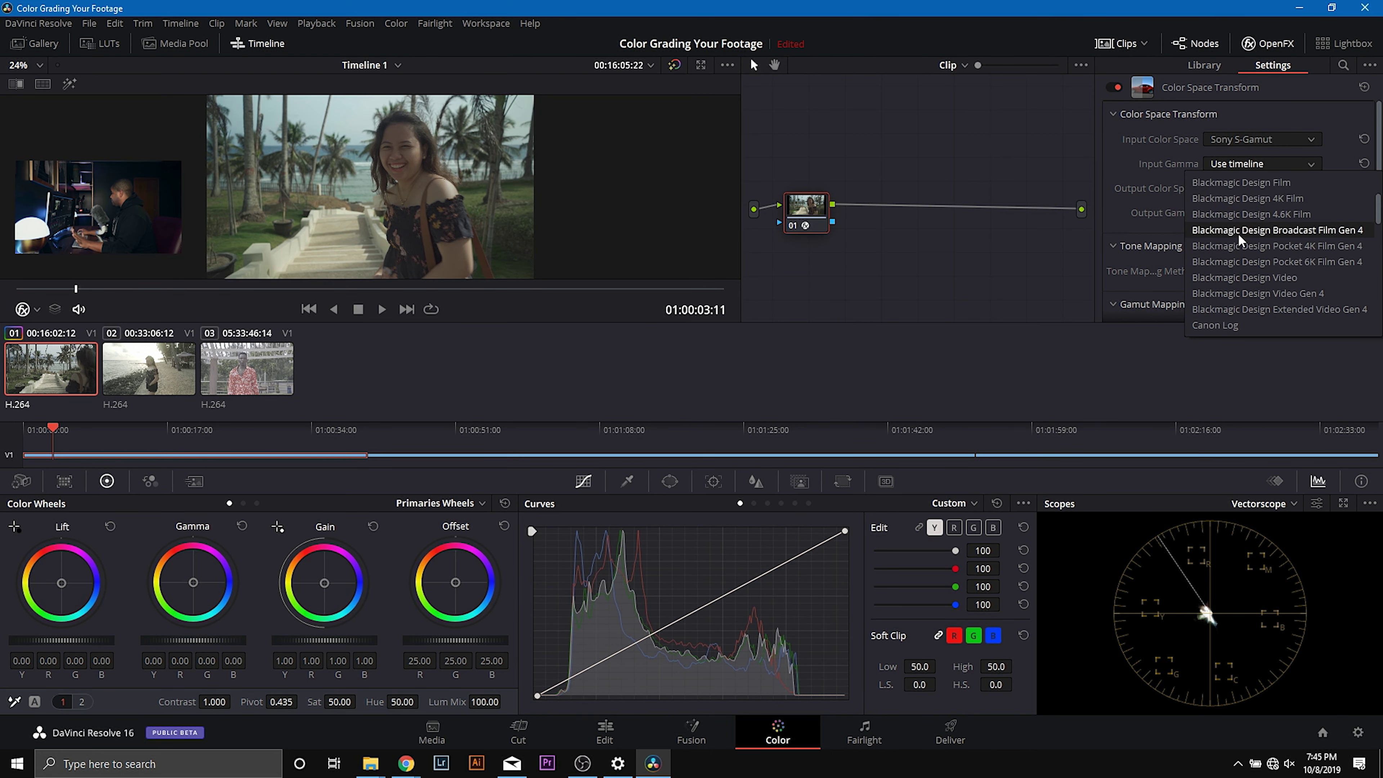
scroll(1240, 238, "down", 10)
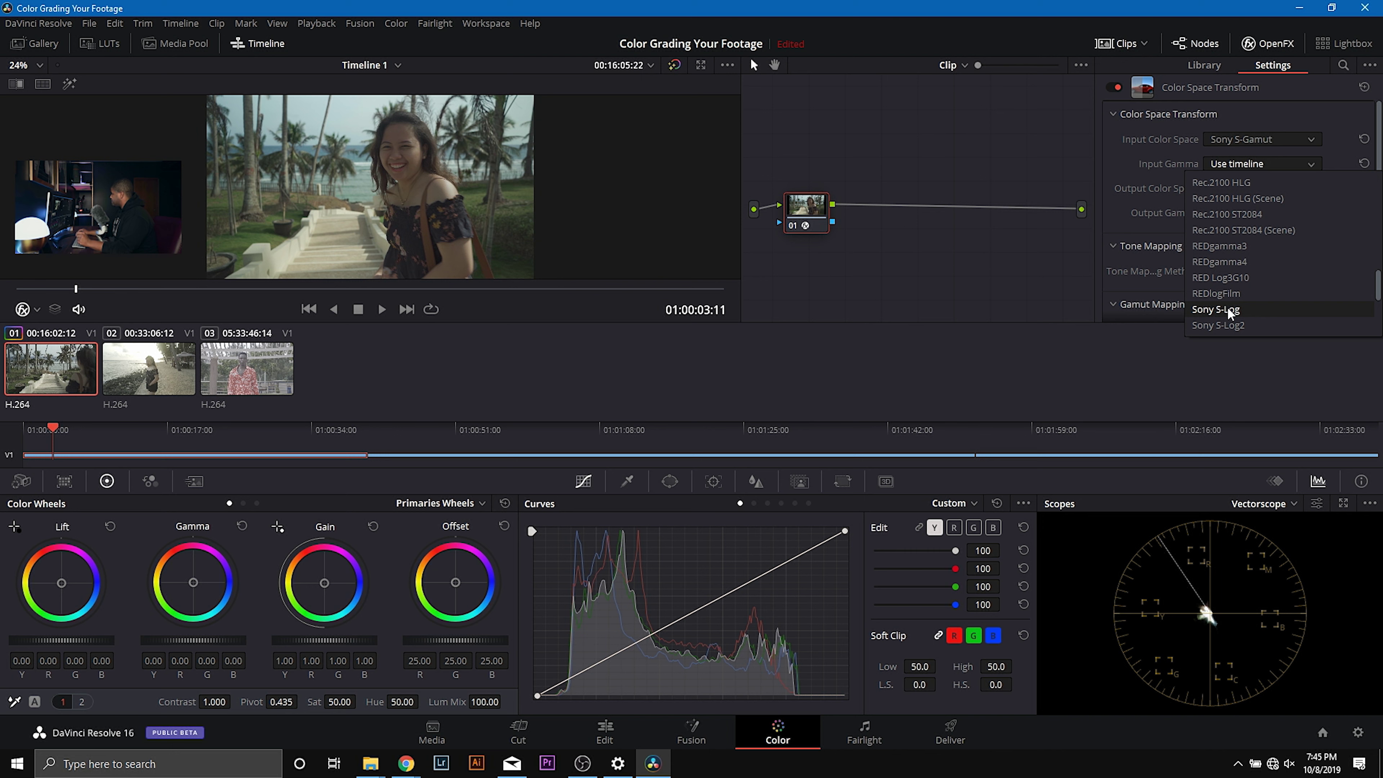
left_click(1227, 307)
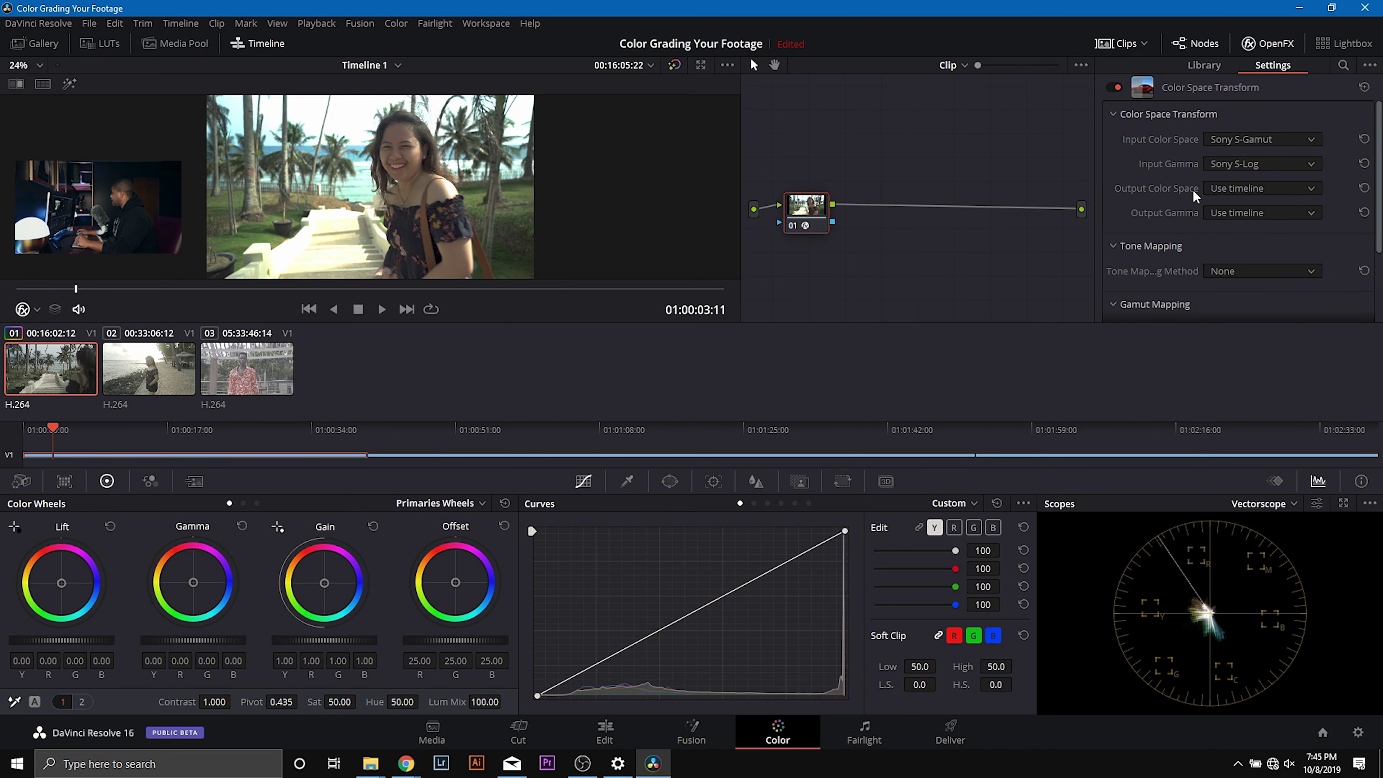
Set the transform's output to Blackmagic Design 4K Video Gen 3 with ARRI LogC gamma.
left_click(1220, 186)
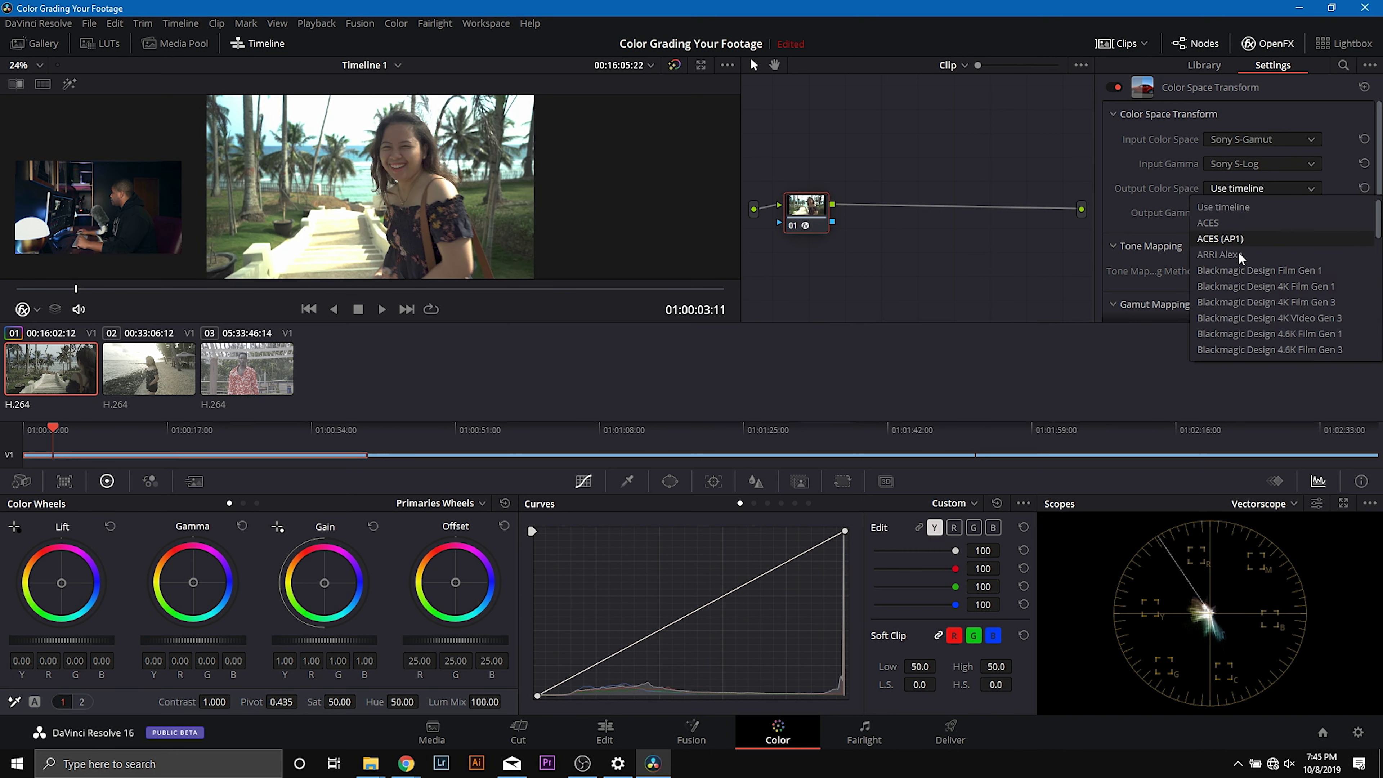
left_click(1265, 316)
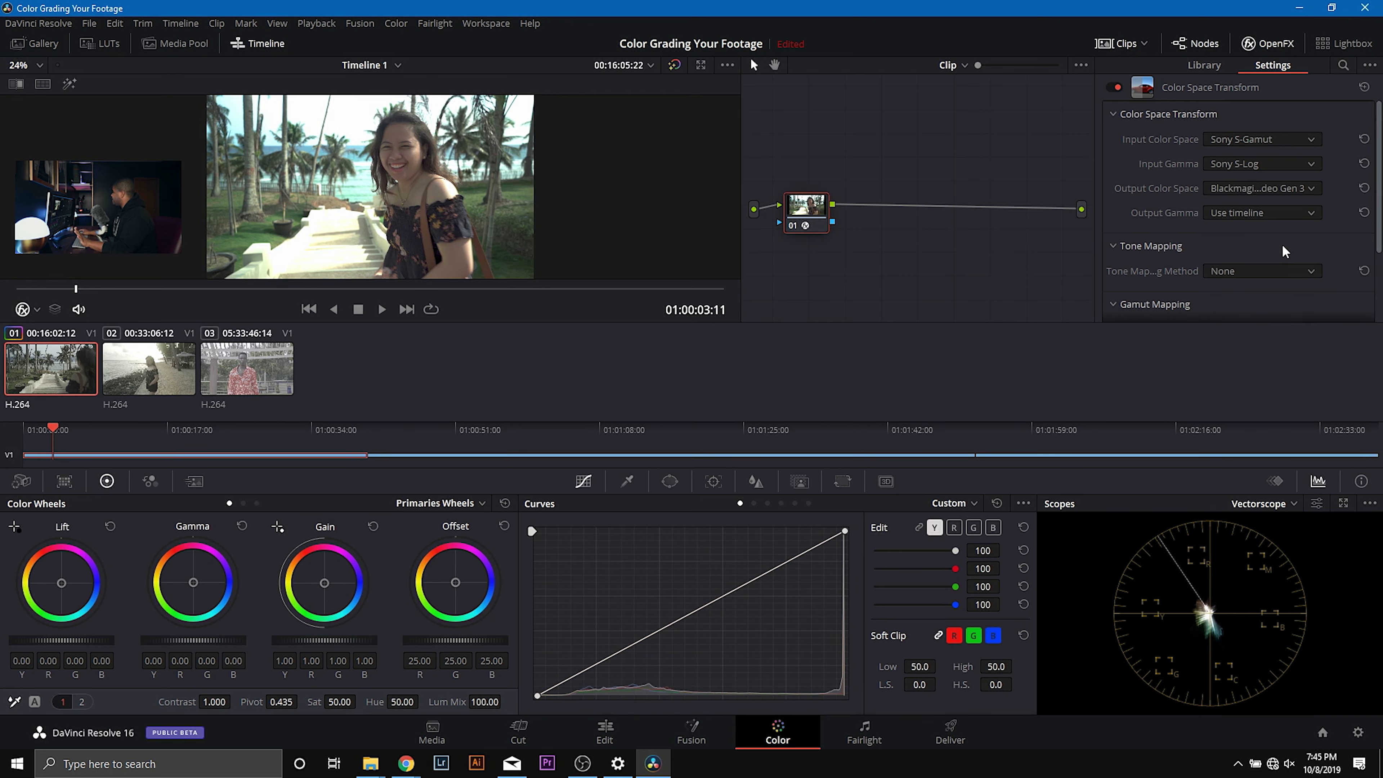
left_click(1279, 213)
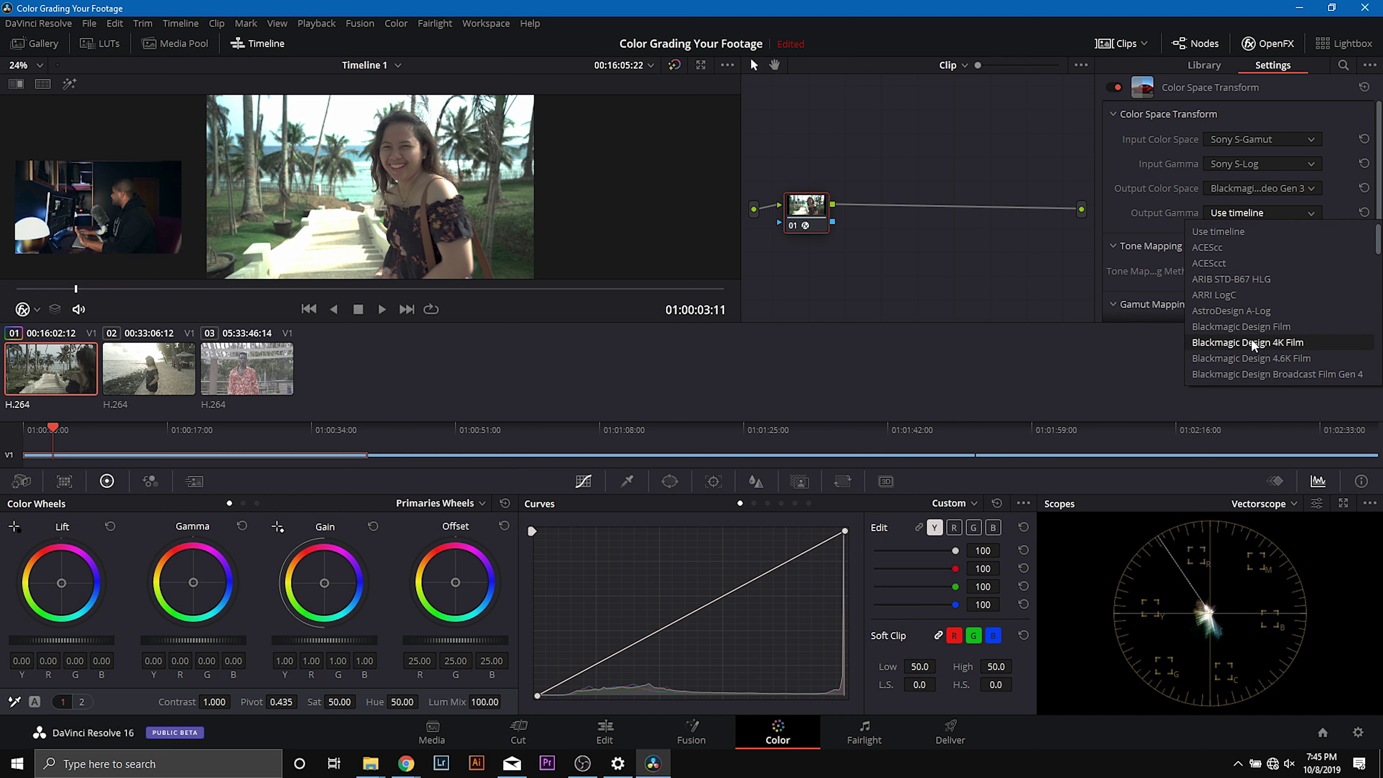
left_click(1253, 297)
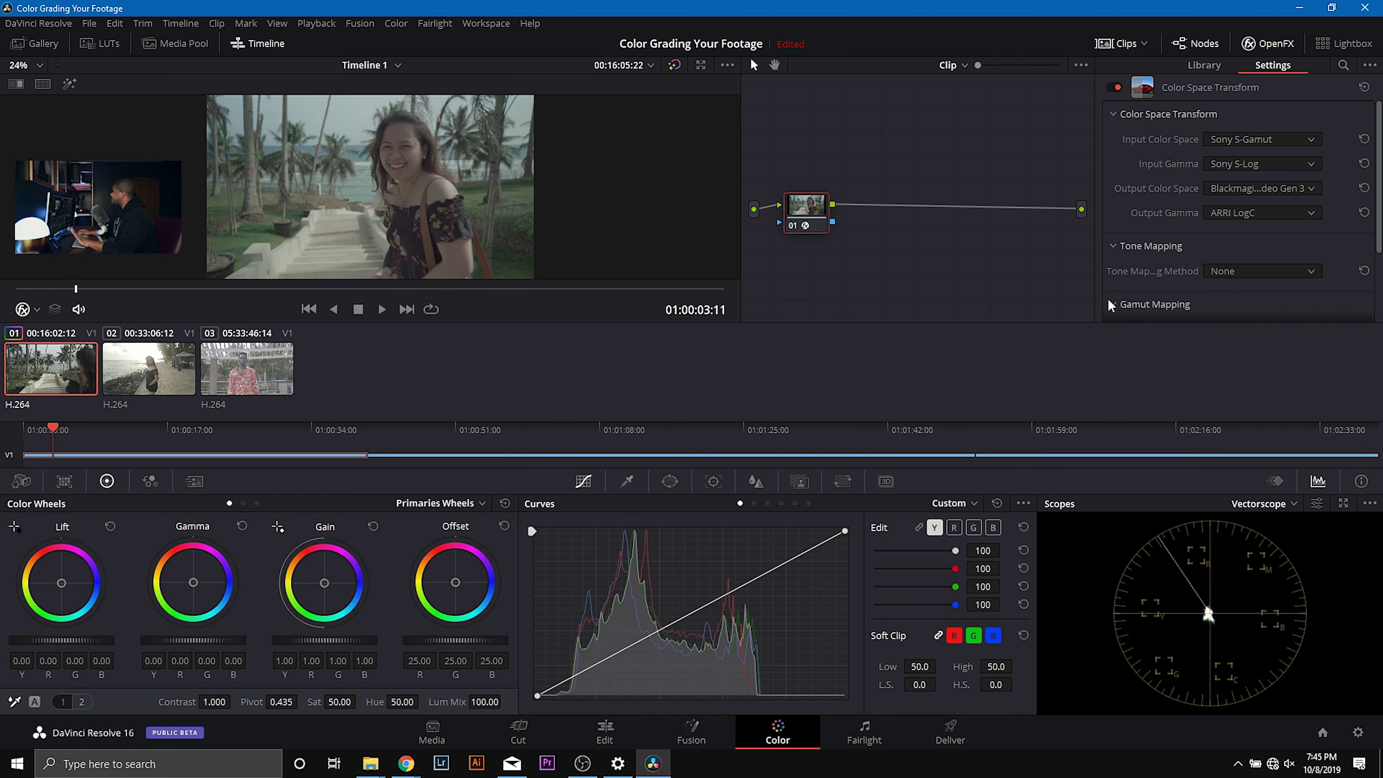
Add serial node 02 after node 01 and apply a Color Space Transform to it.
right_click(810, 210)
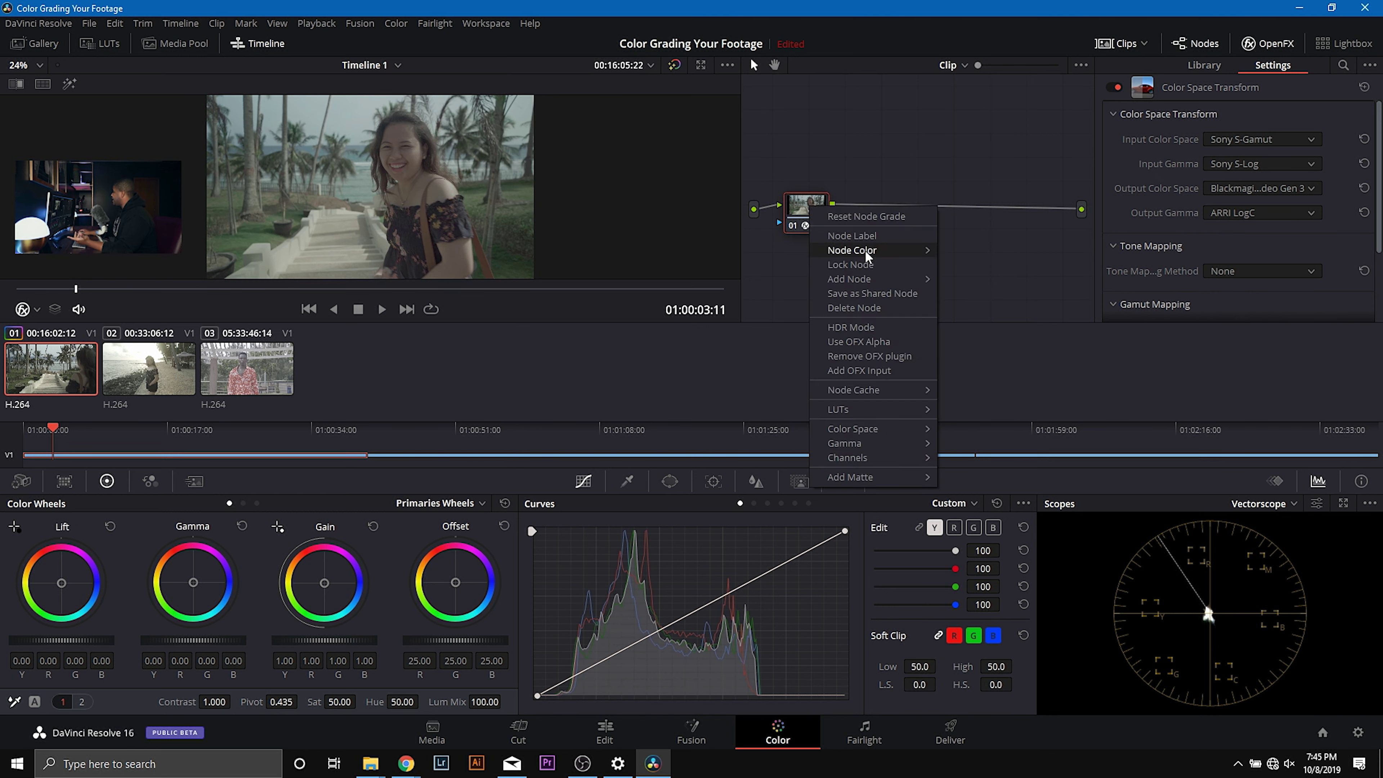
mouse_move(892, 288)
left_click(975, 282)
left_click_drag(878, 208, 1041, 208)
left_click_drag(1118, 280, 1040, 210)
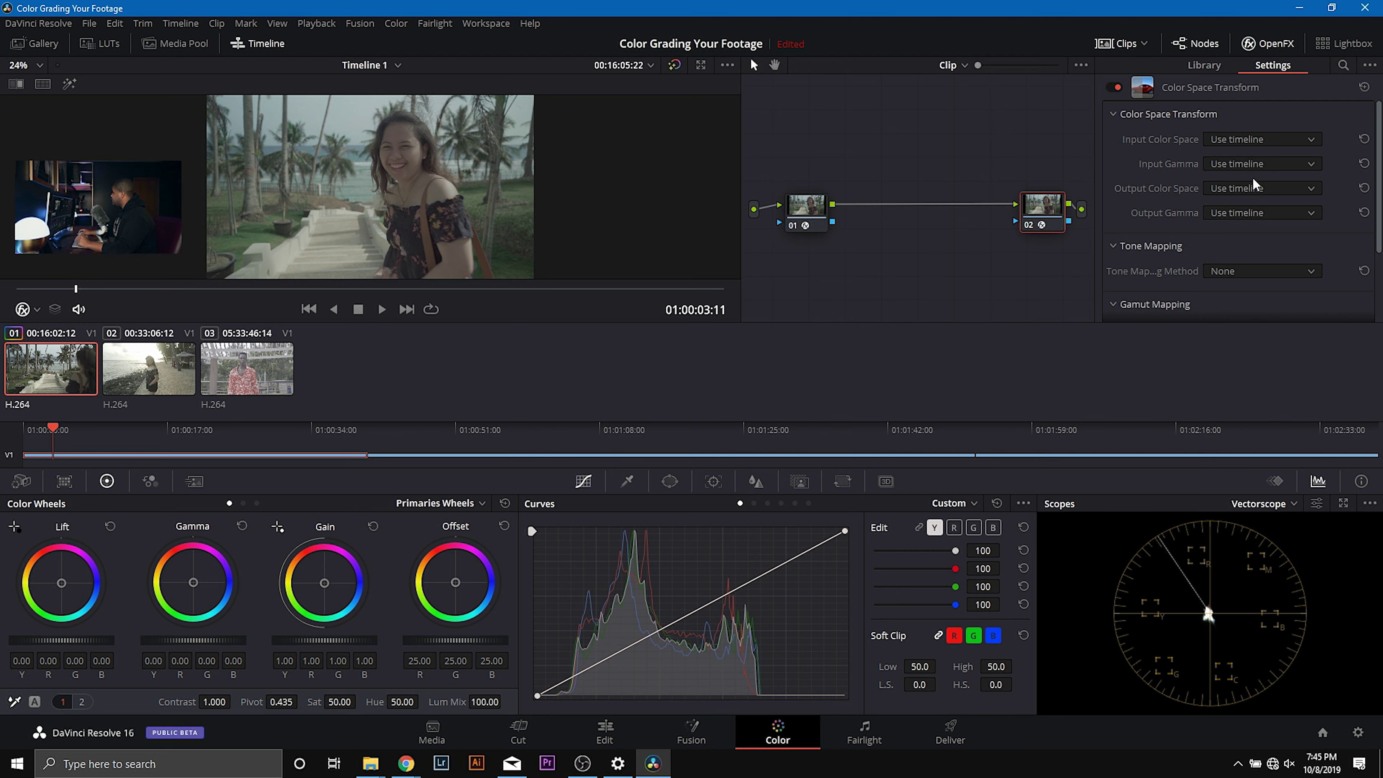
Set node 02's input to Blackmagic Design 4K Video Gen 3 with ARRI LogC gamma.
left_click(1252, 139)
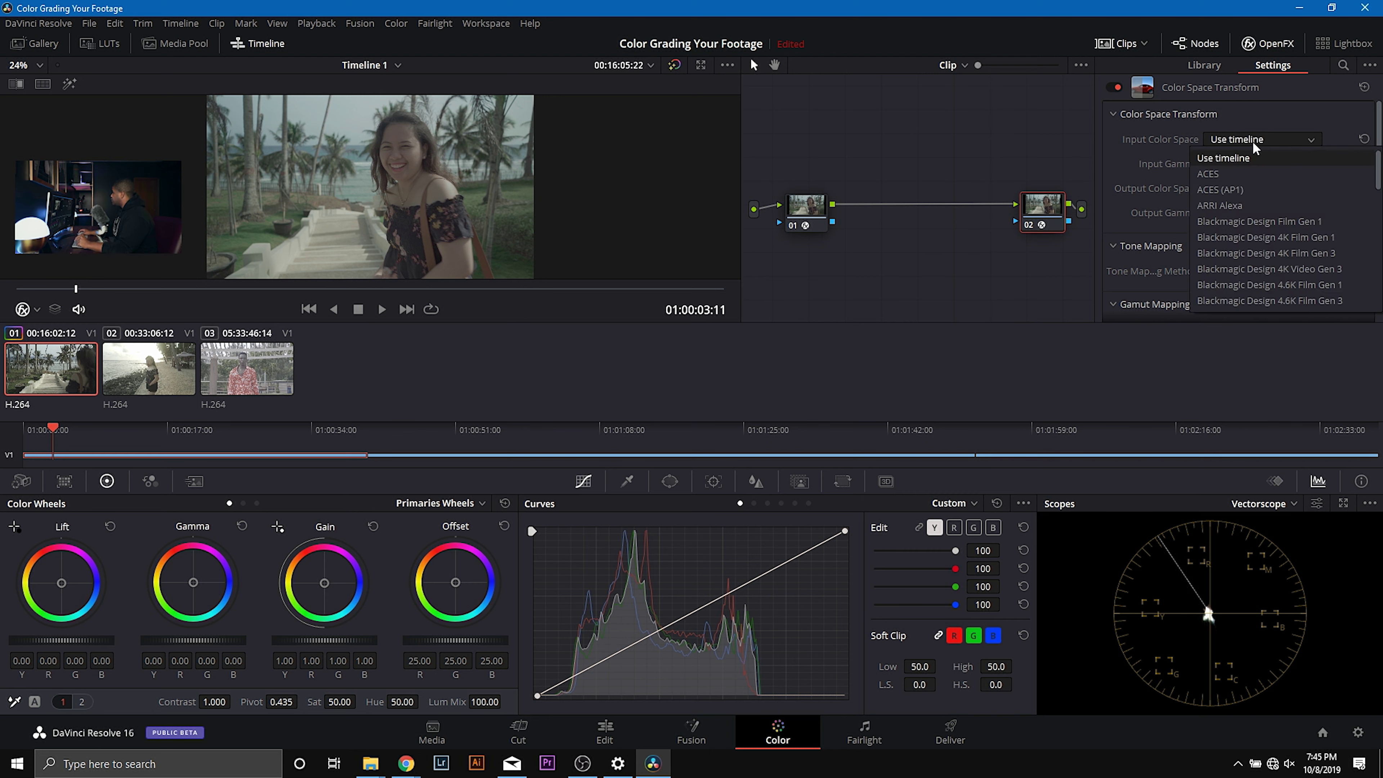
left_click(1248, 263)
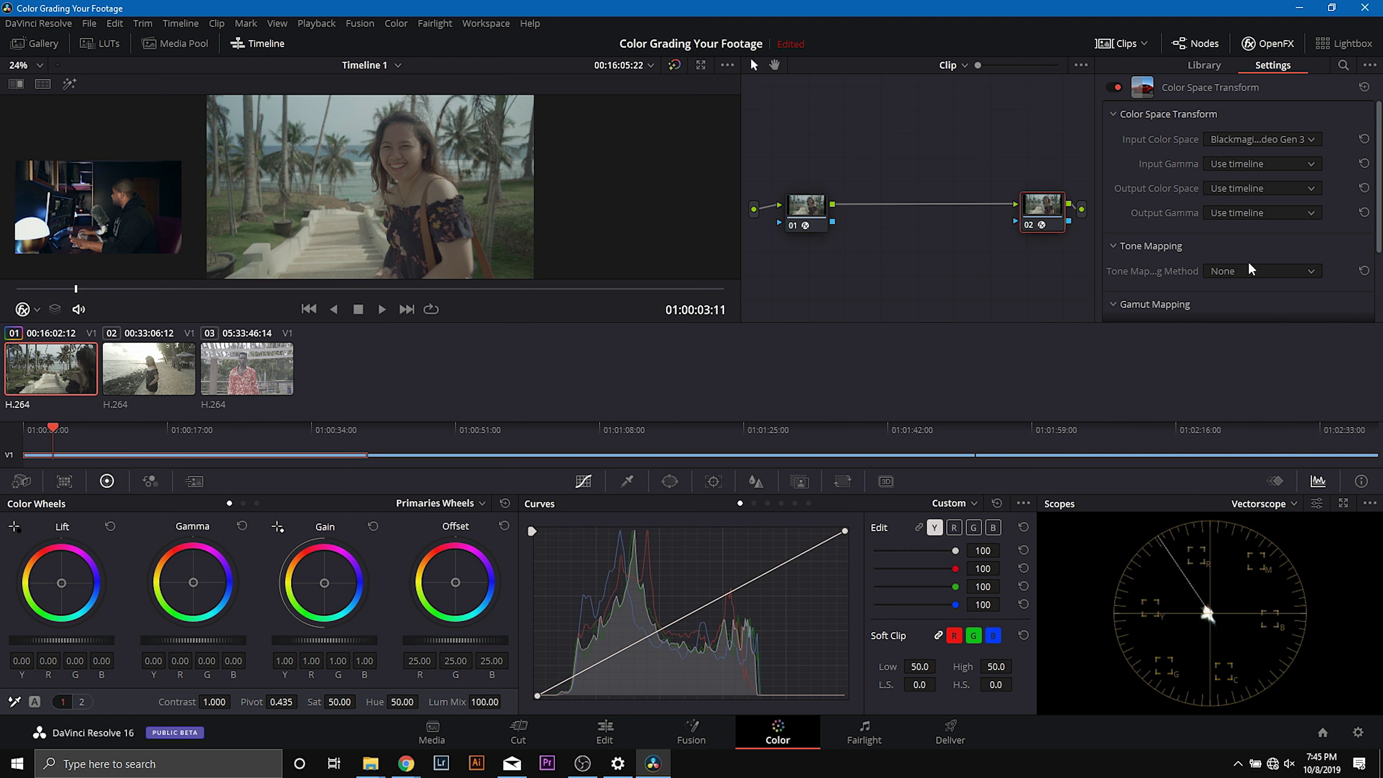
left_click(1272, 165)
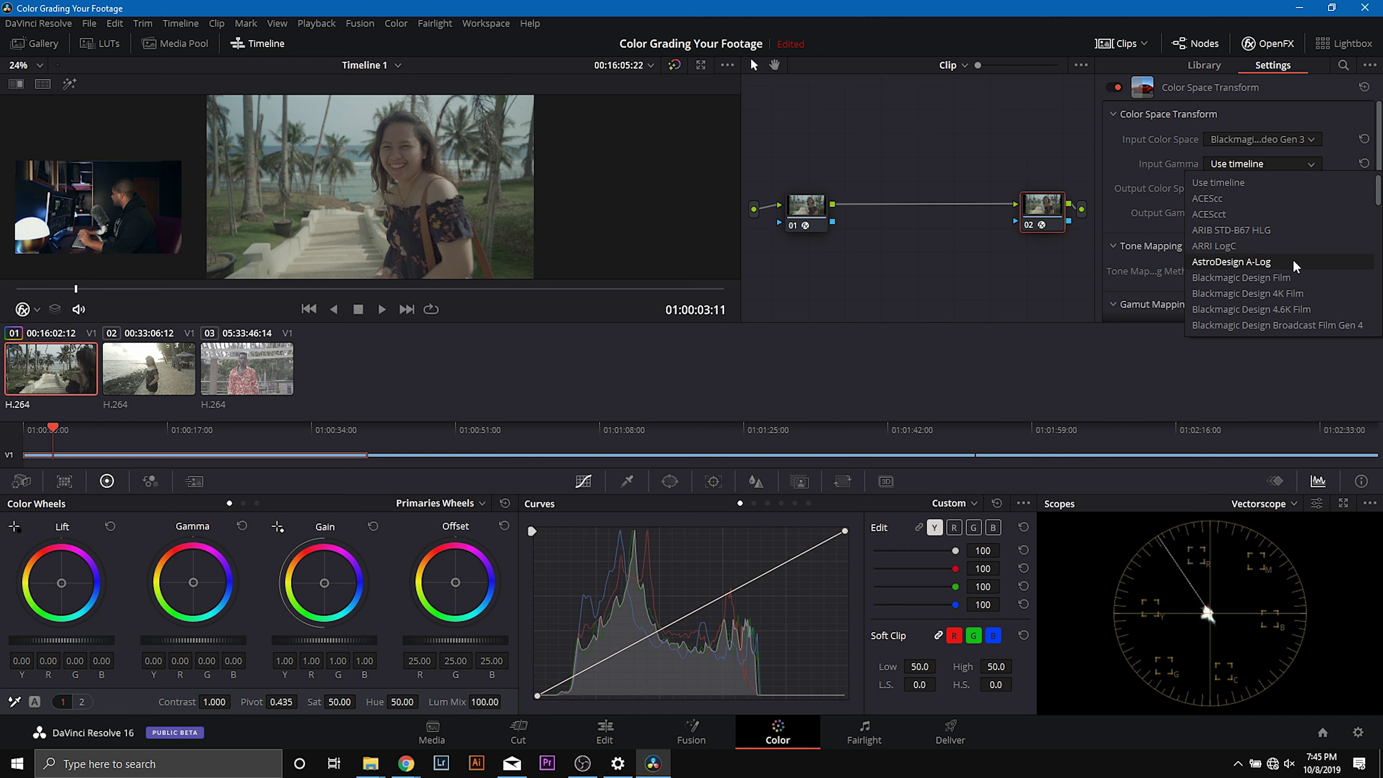
left_click(1283, 247)
Set node 02's output colour space and gamma both to Rec.709.
left_click(1252, 188)
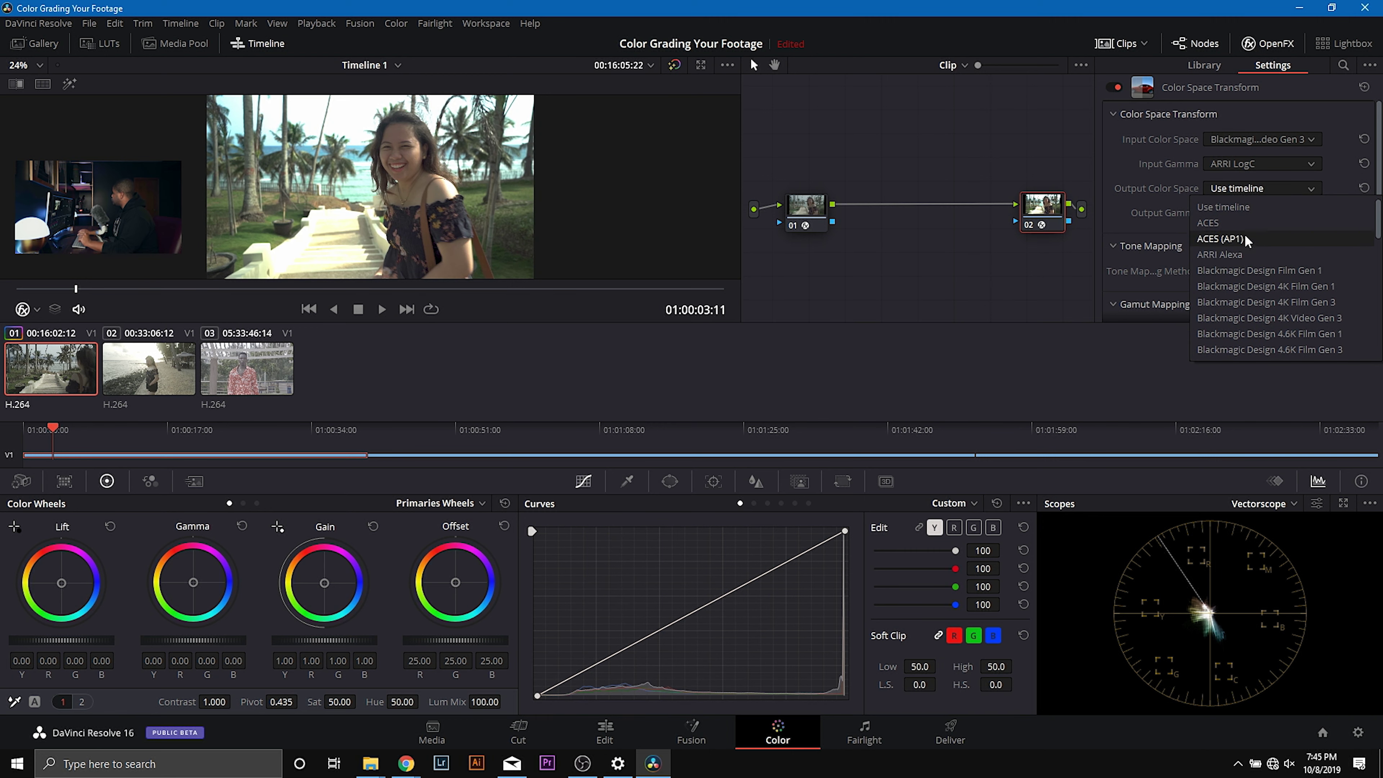
scroll(1245, 300, "down", 5)
left_click(1225, 257)
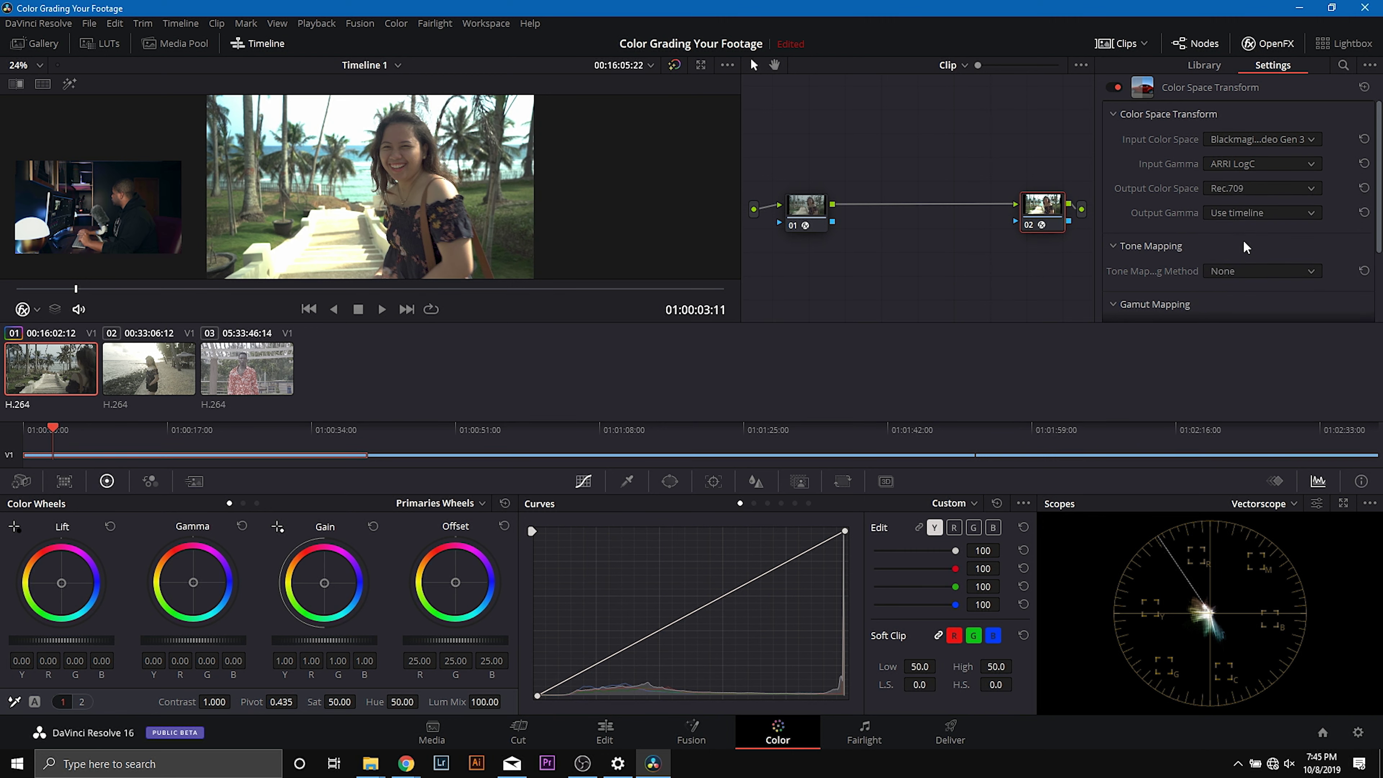
left_click(1252, 214)
scroll(1238, 316, "down", 3)
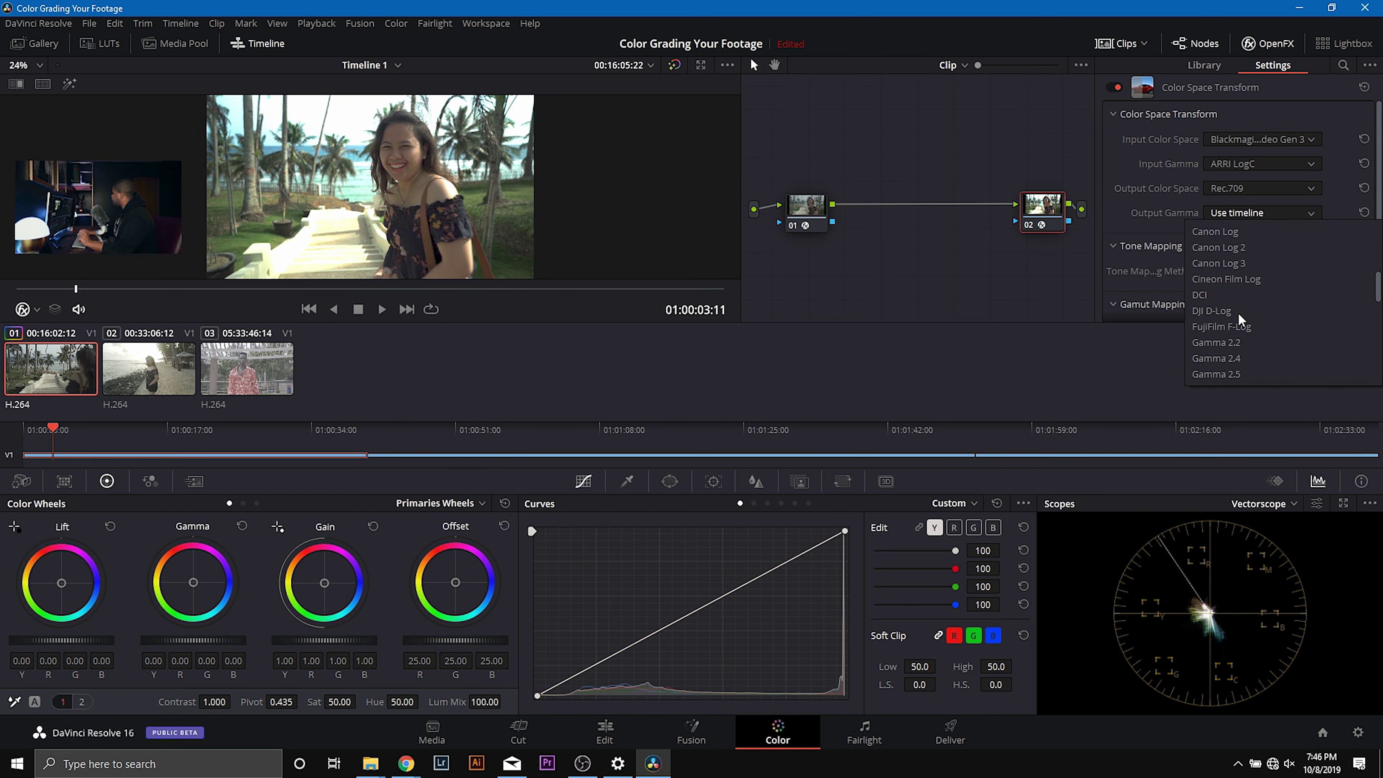
scroll(1239, 320, "down", 5)
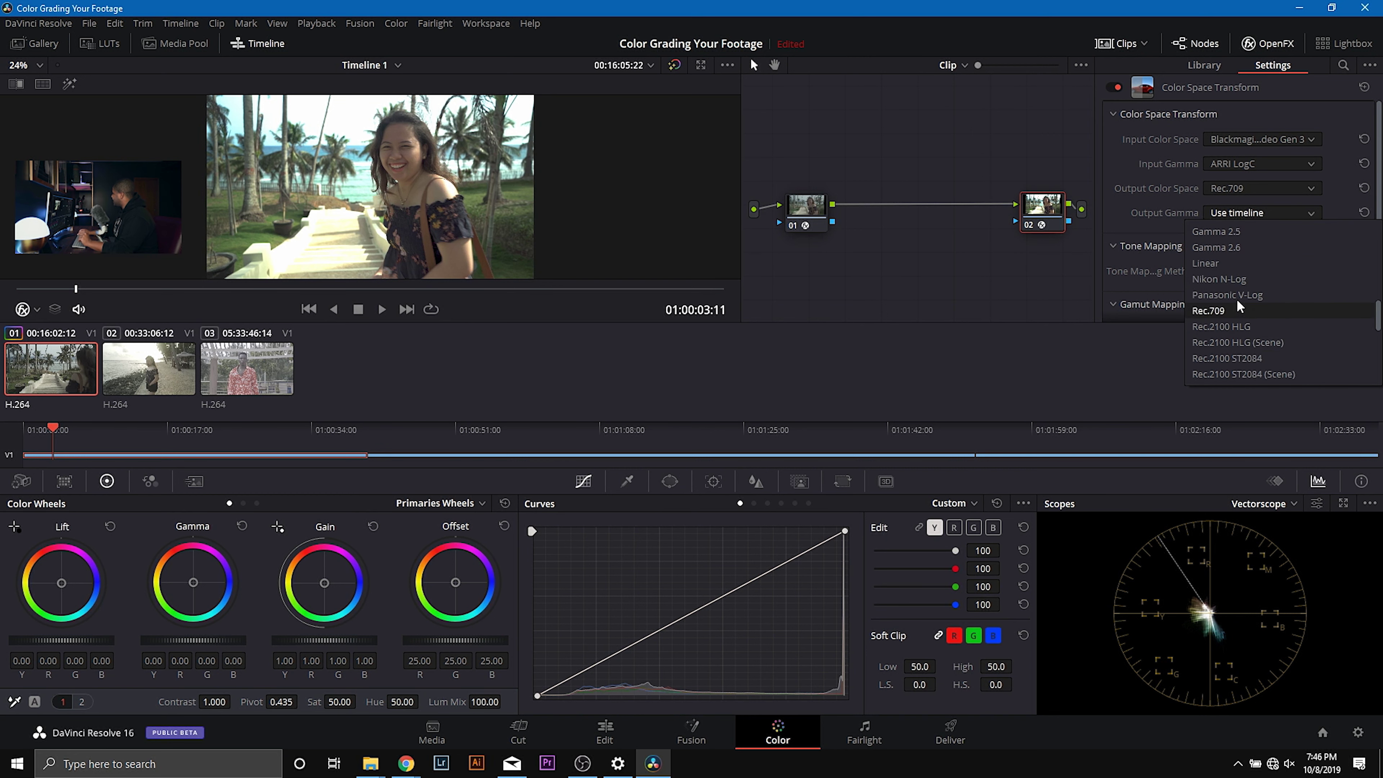
left_click(1229, 307)
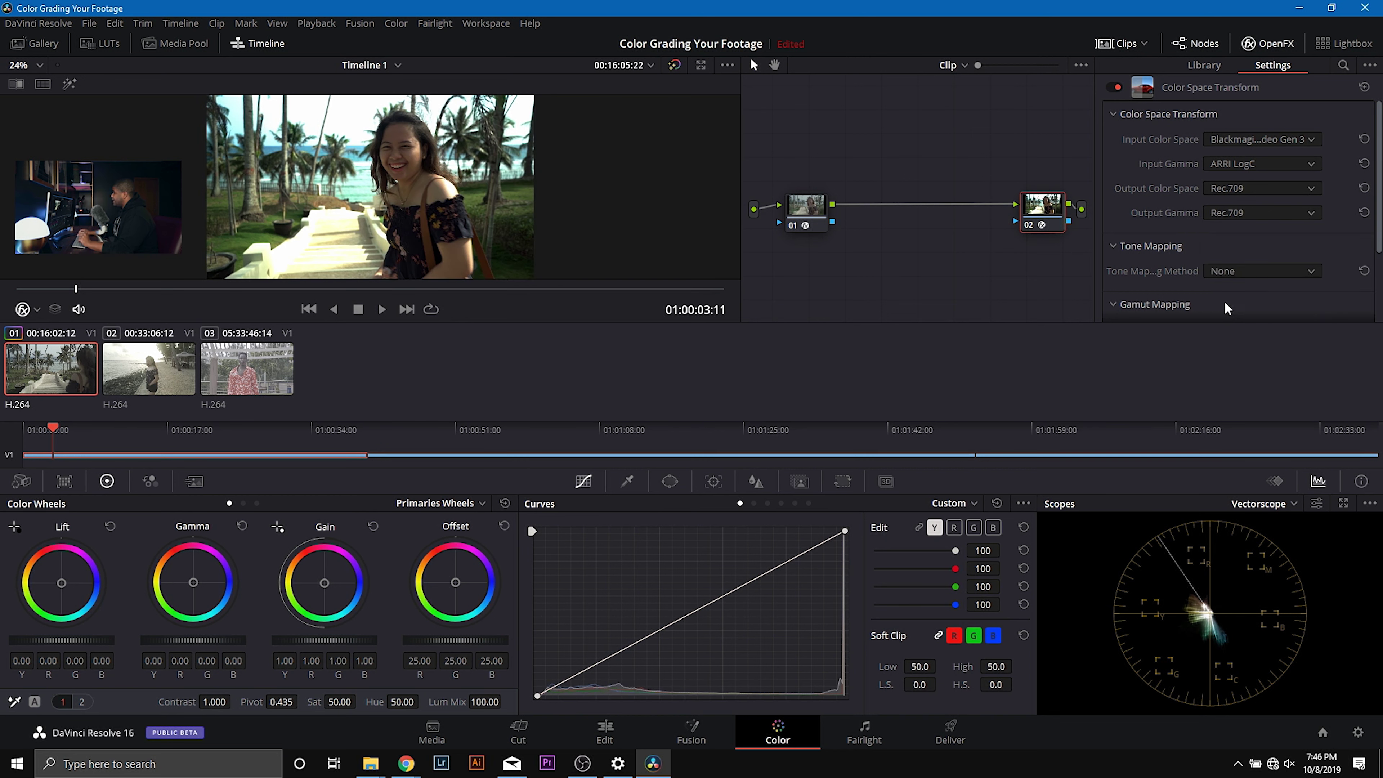
Switch node 02's tone mapping to Luminance Mapping and compare against the ungraded image.
left_click(1256, 270)
left_click(1257, 318)
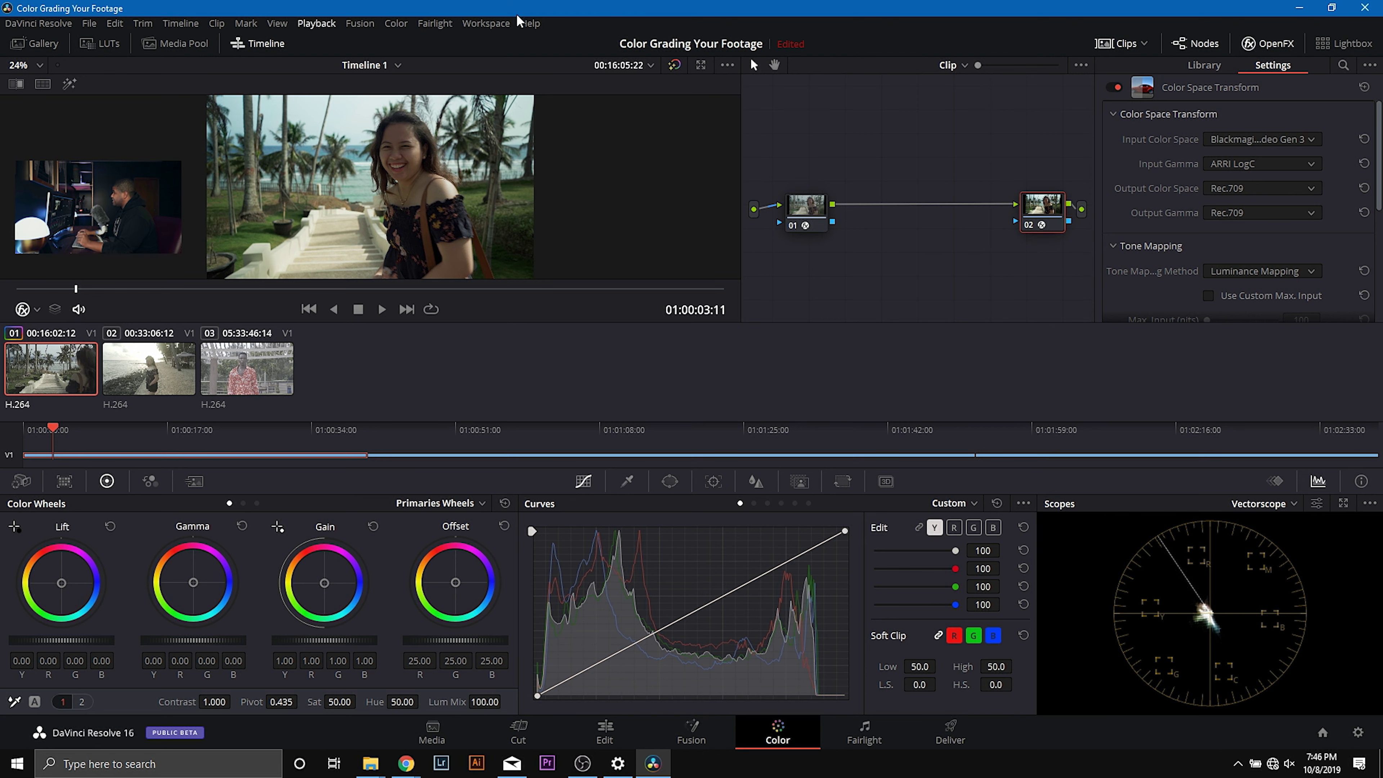
left_click(674, 64)
left_click(674, 64)
Apply letterbox Output Blanking from the Timeline menu.
left_click(180, 23)
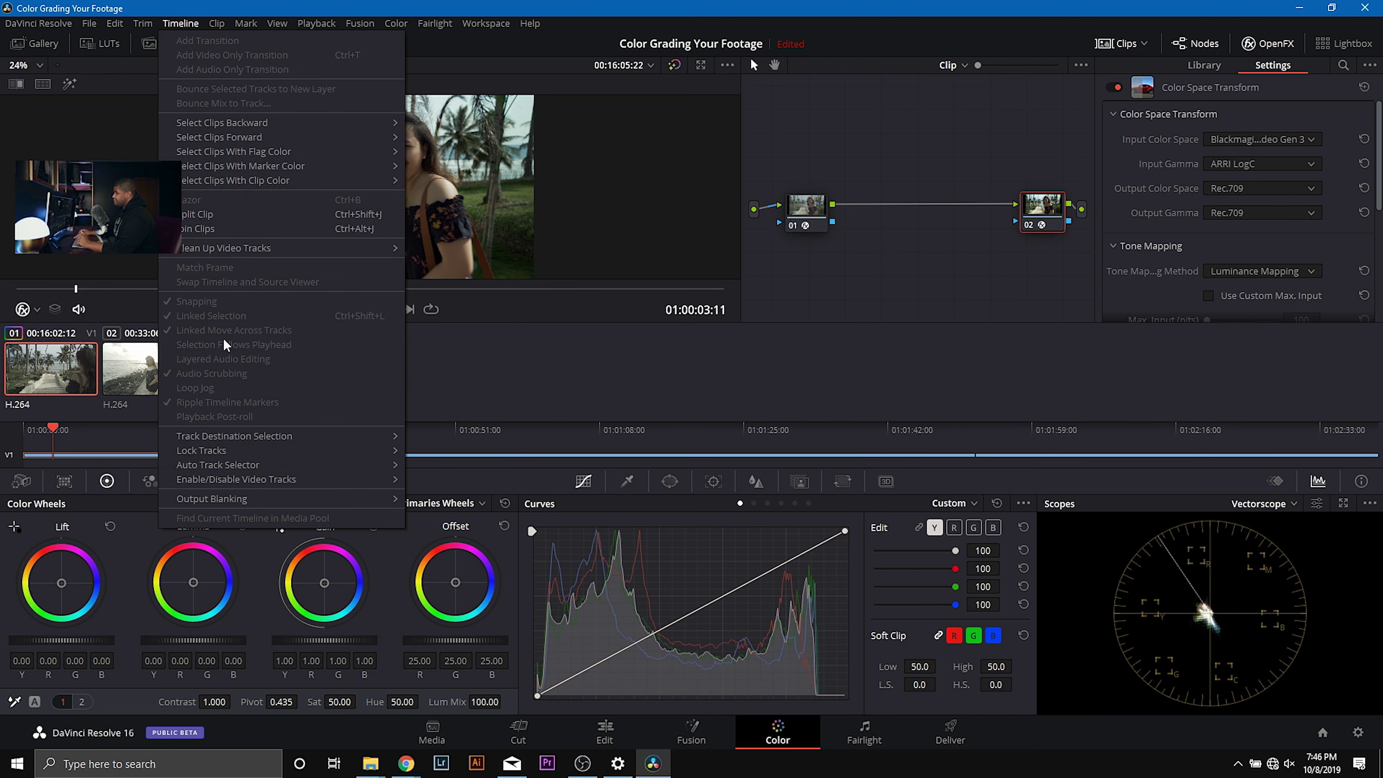
mouse_move(273, 496)
left_click(473, 577)
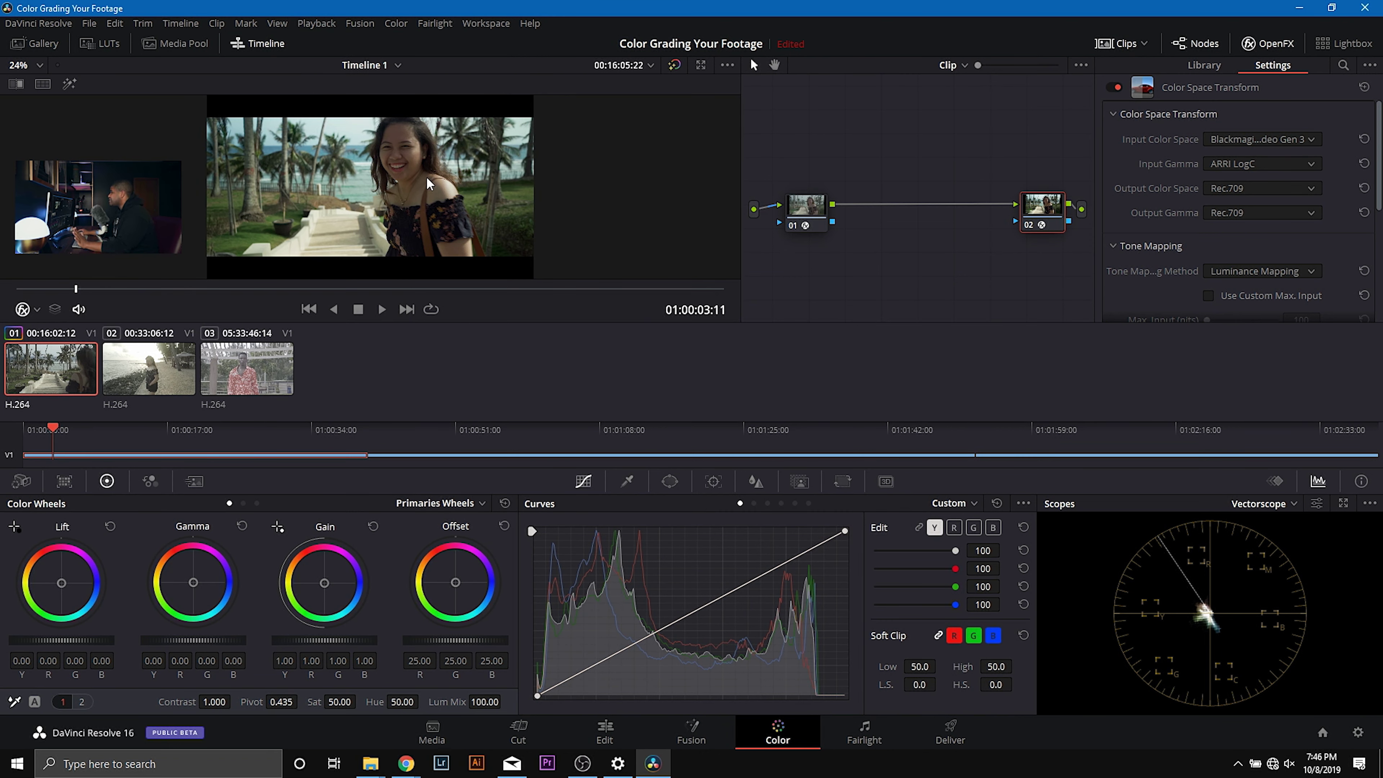
Insert node 03 after node 01 with saturation about 62, then add node 04.
left_click_drag(805, 214, 784, 121)
right_click(785, 163)
mouse_move(831, 230)
left_click(937, 233)
left_click_drag(859, 166, 794, 187)
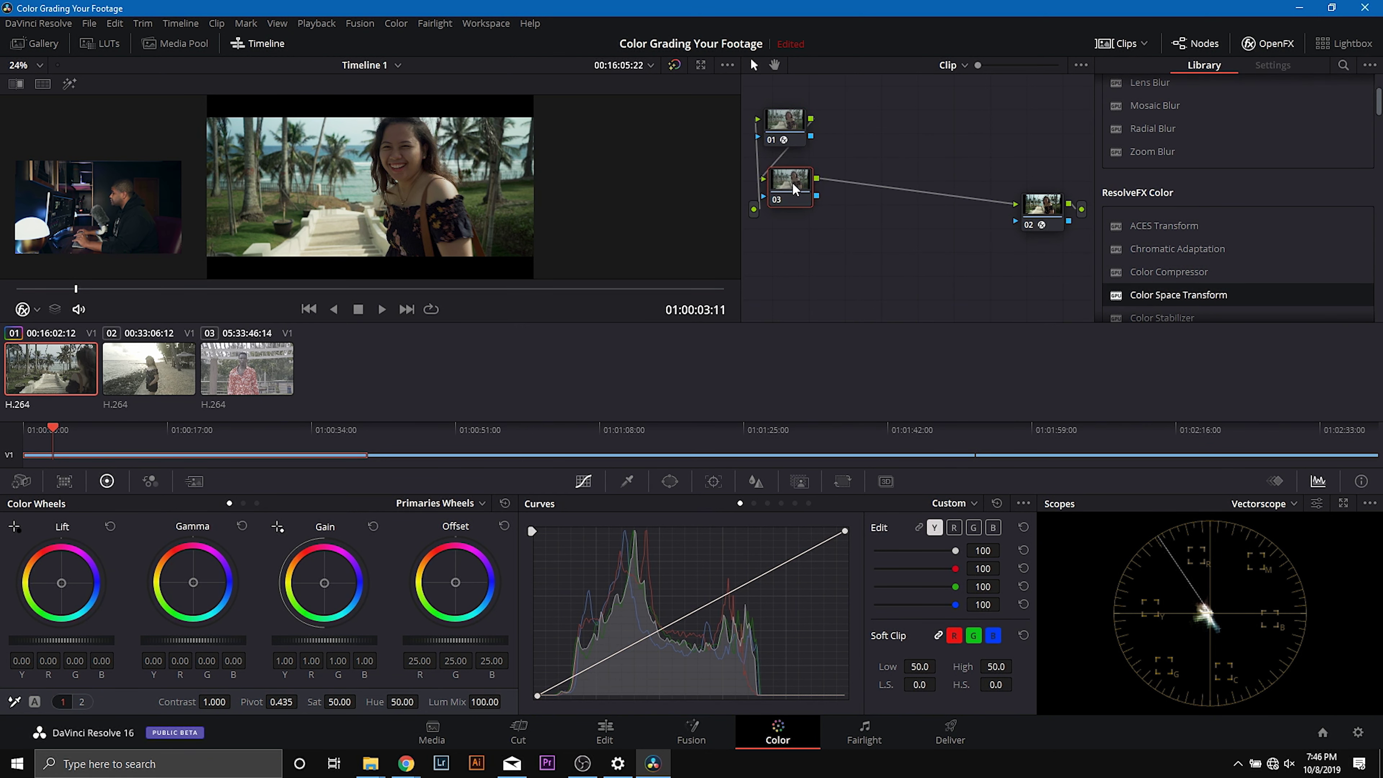
left_click_drag(340, 702, 378, 701)
right_click(800, 188)
left_click(937, 256)
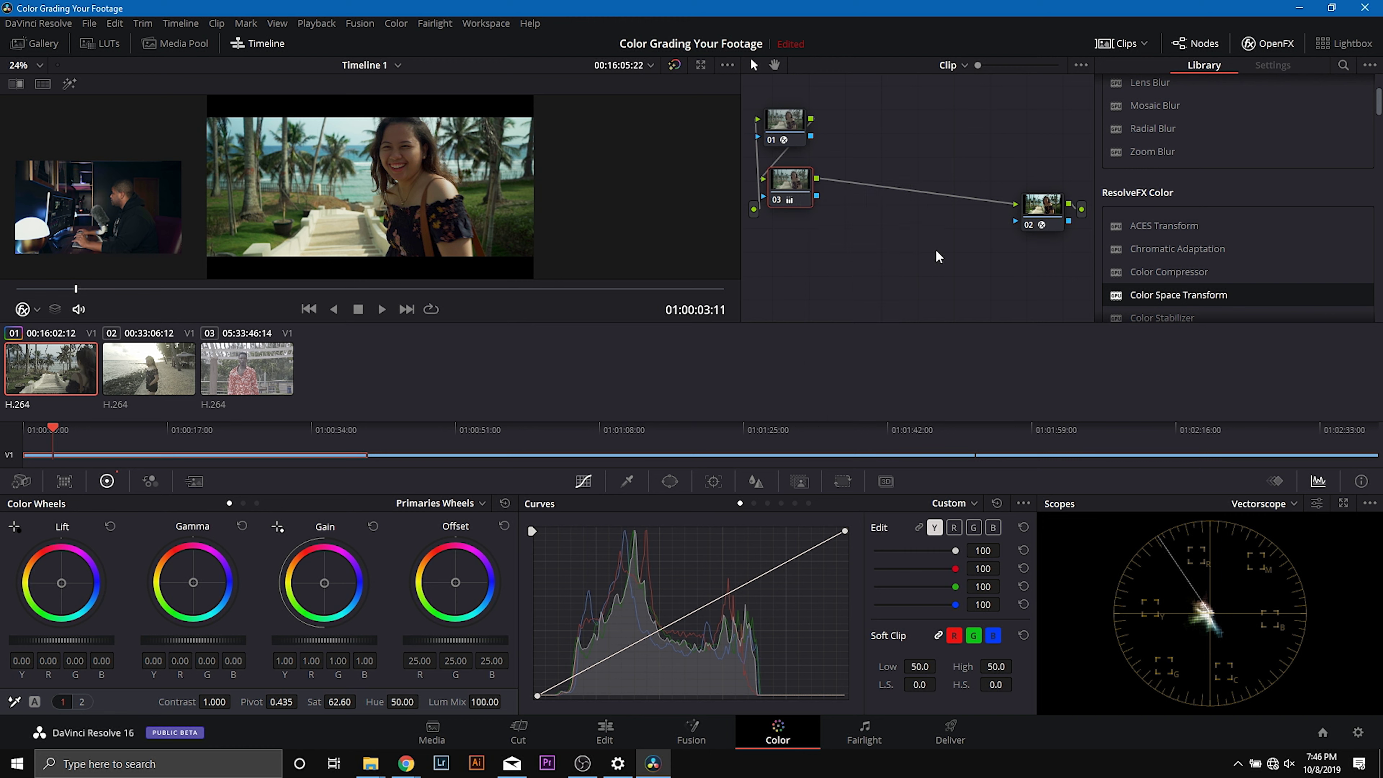
Hide the effects library and rearrange nodes 01, 03 and 04 in the graph.
left_click(1252, 43)
left_click_drag(906, 193, 914, 121)
left_click_drag(855, 183, 831, 221)
left_click(837, 140)
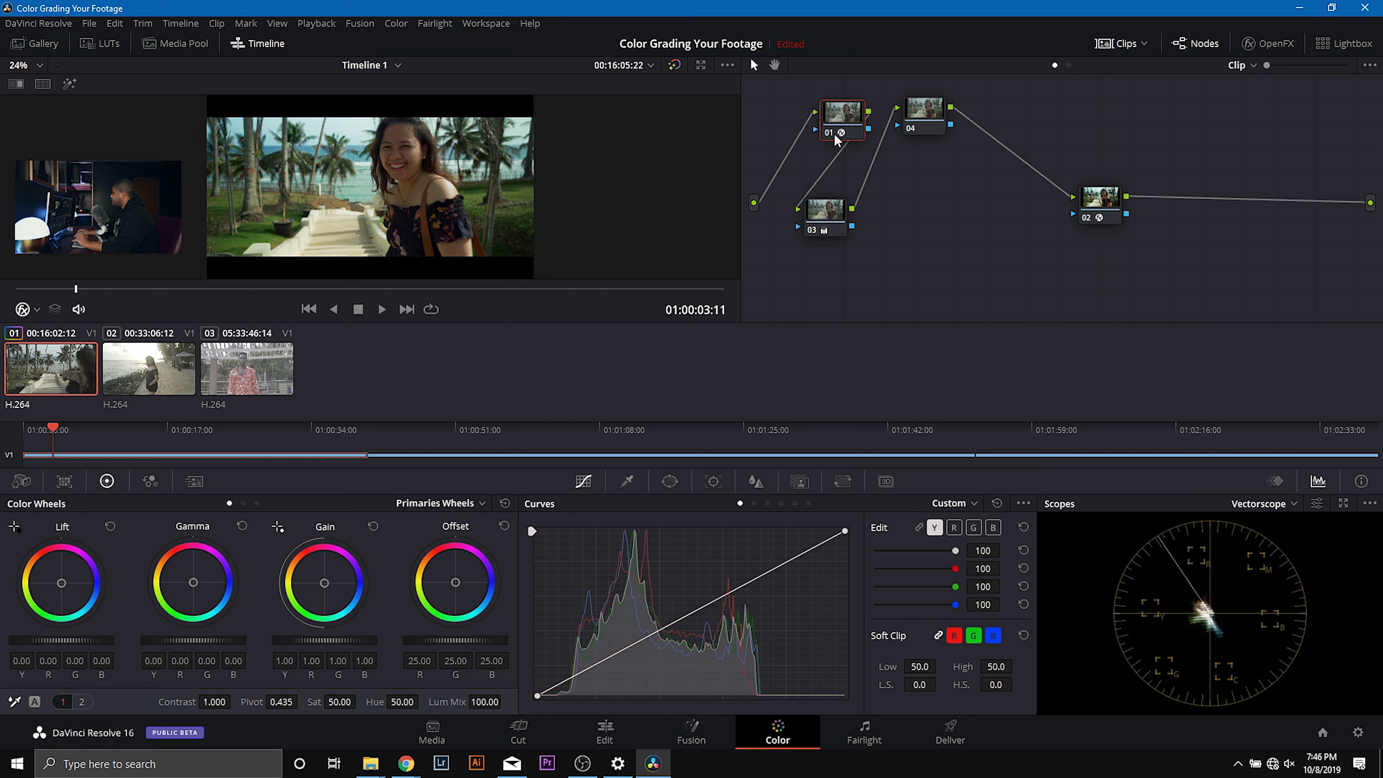
left_click_drag(836, 141, 817, 169)
left_click_drag(932, 113, 897, 162)
Qualify the woman's face skin tones on node 04, adding the stairs to the selection.
left_click(626, 482)
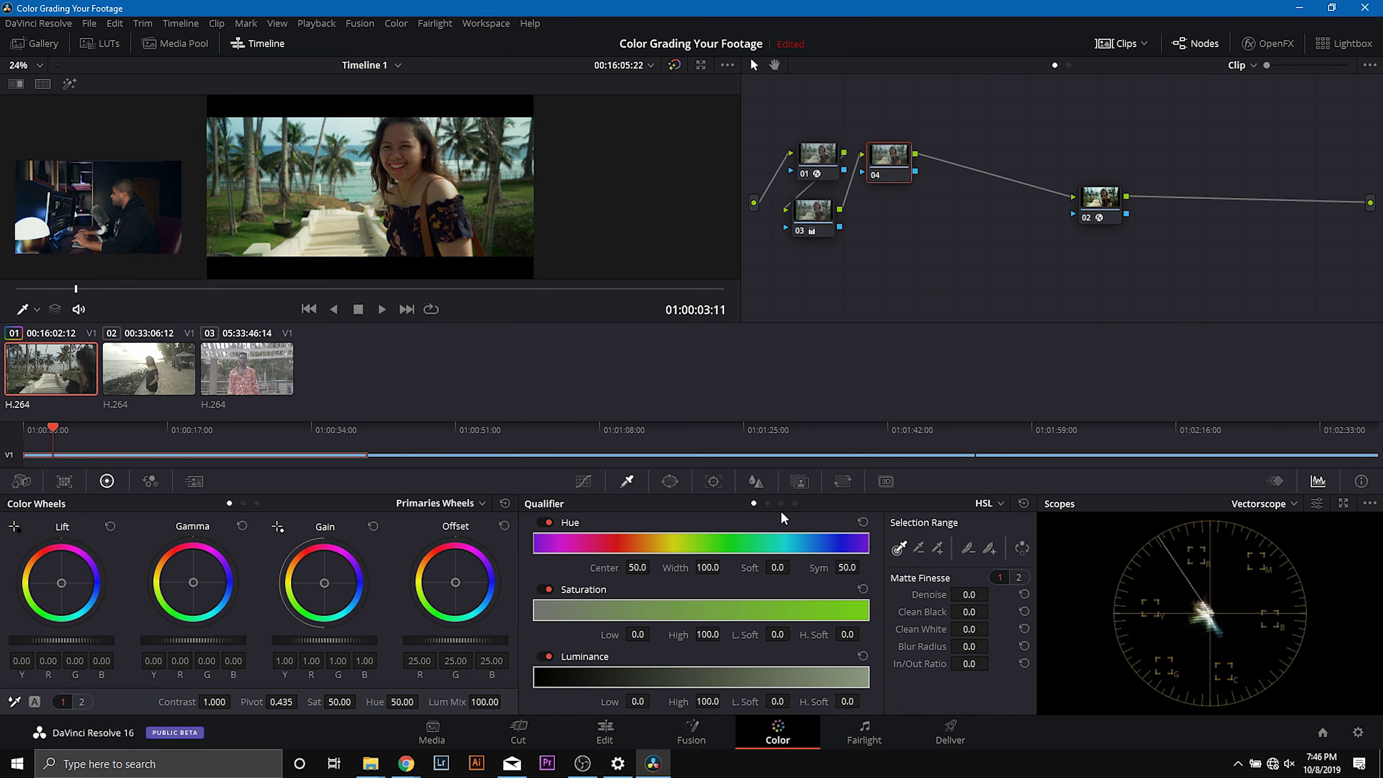
left_click(418, 156)
left_click(70, 84)
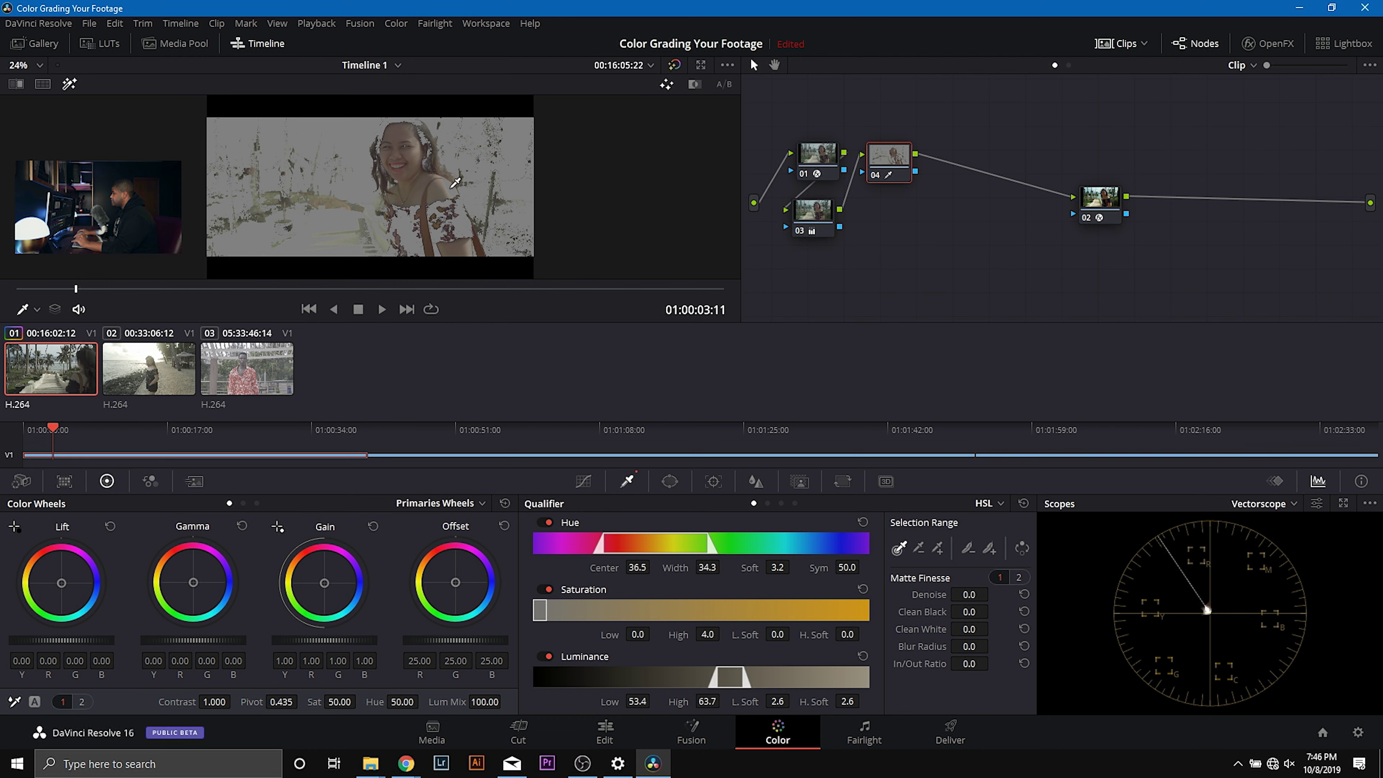
left_click(937, 548)
left_click(453, 191)
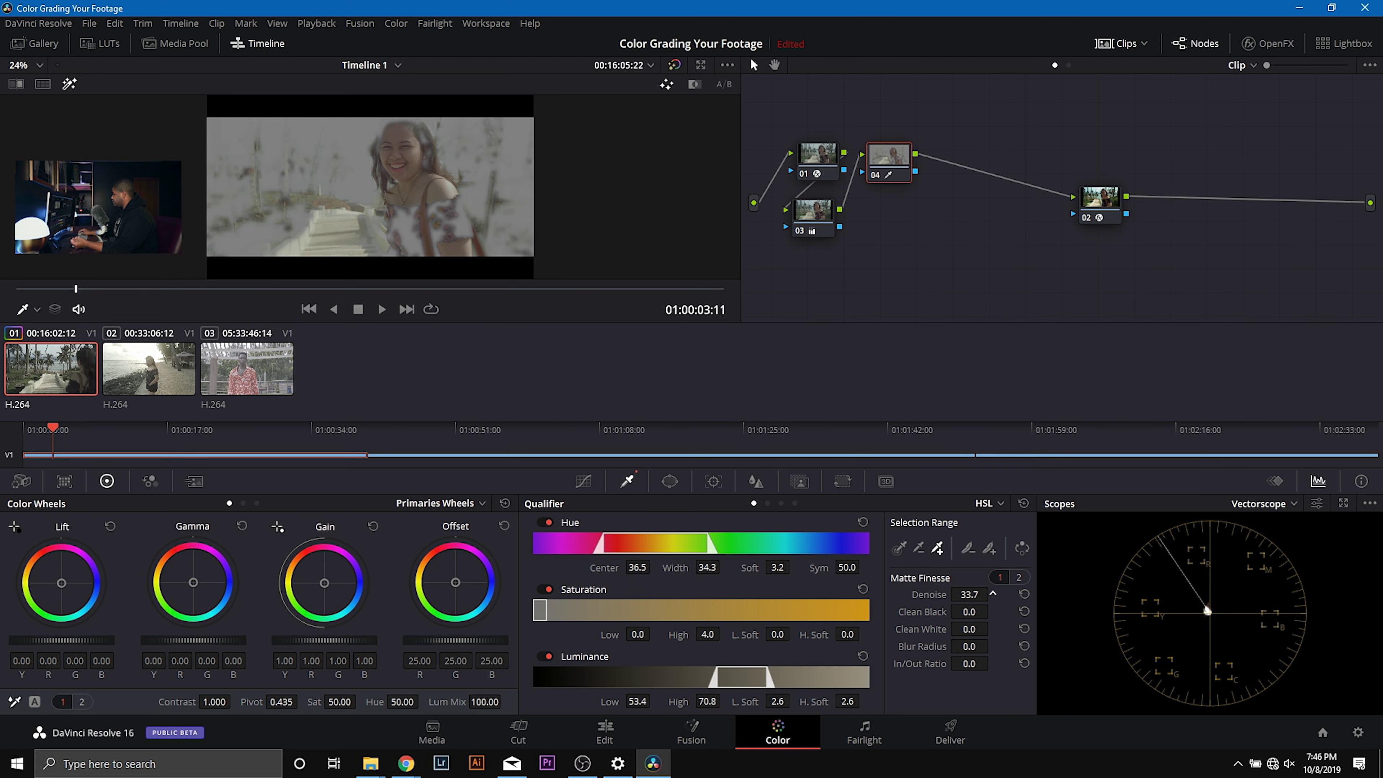
Refine the matte with Clean White 21.9 and Denoise 84.3, toggling the highlight preview.
left_click_drag(966, 633, 992, 628)
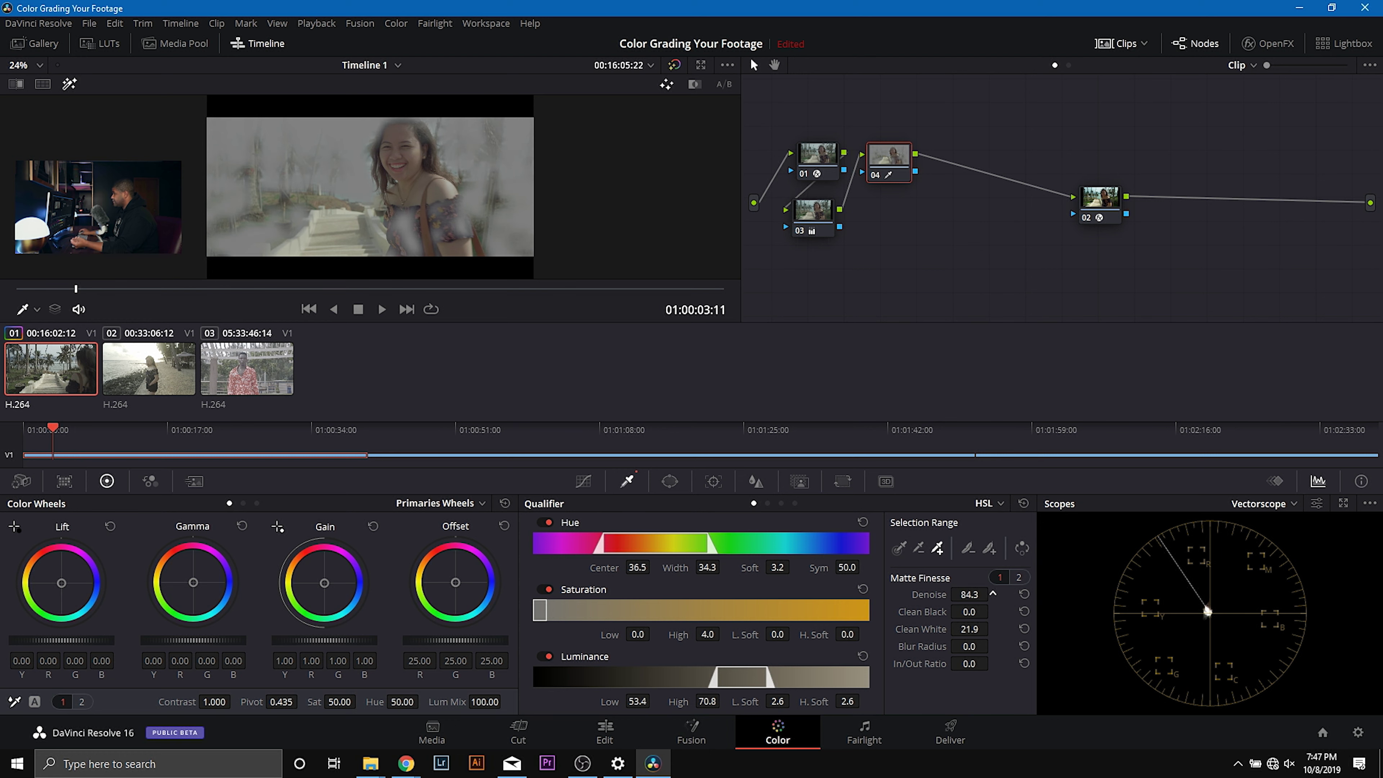
left_click(776, 633)
left_click(76, 88)
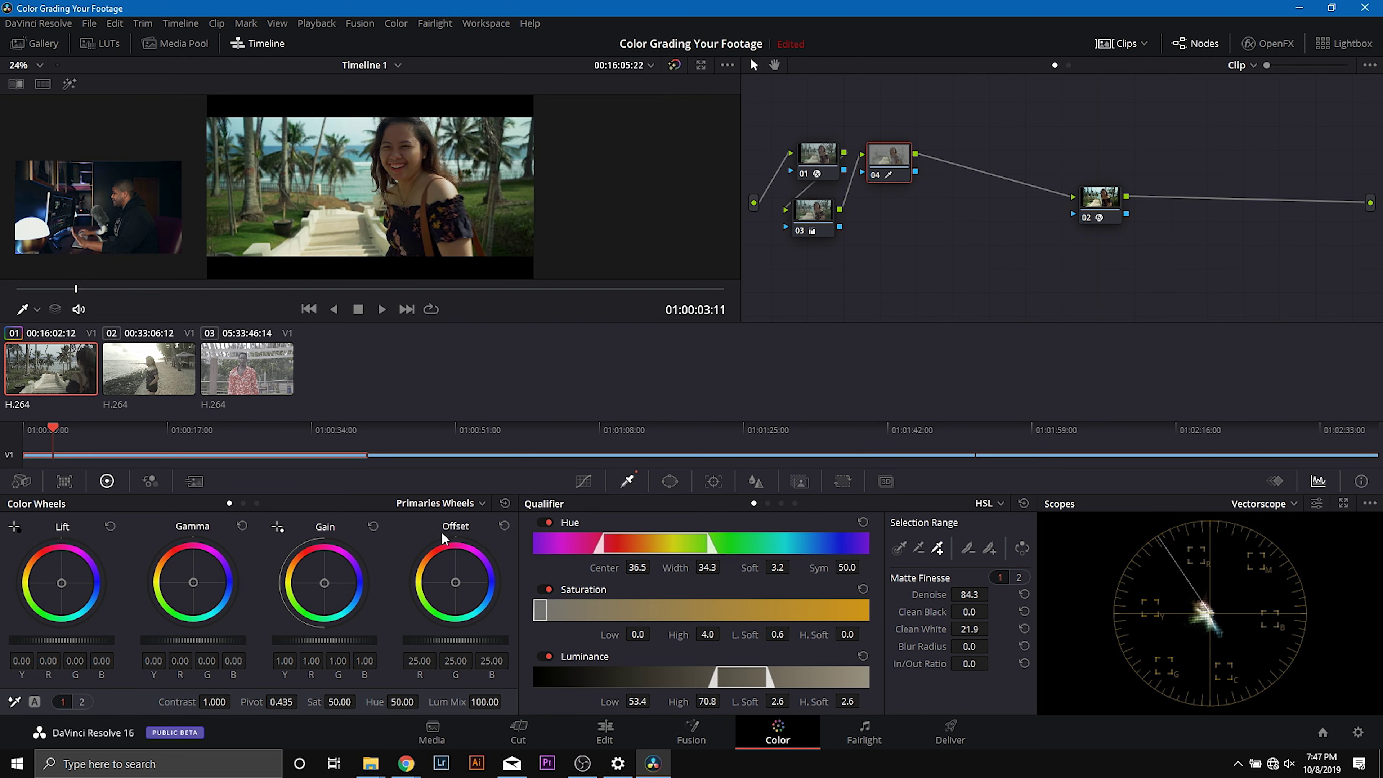
left_click(70, 84)
Fit a circle window tightly around the face and nudge node 04's Offset toward red.
left_click(670, 481)
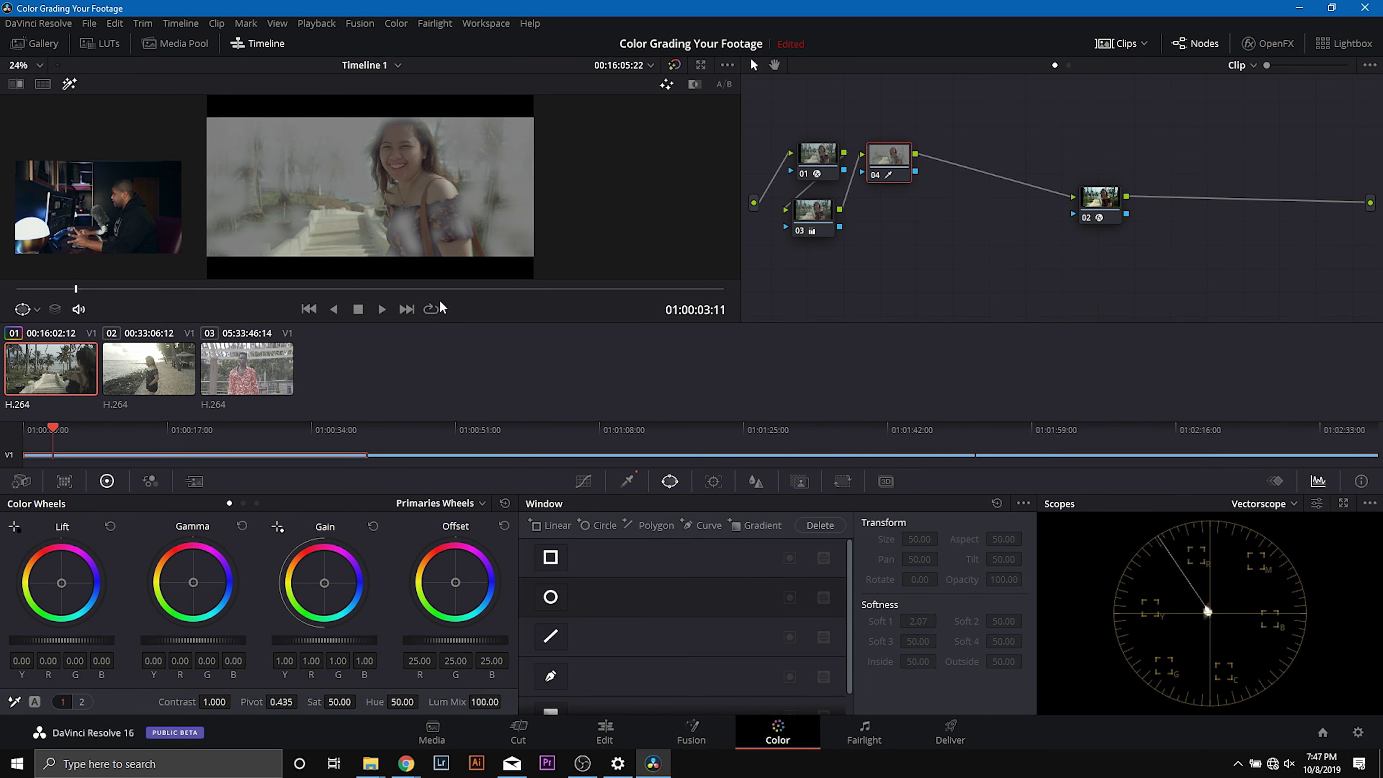
left_click(550, 596)
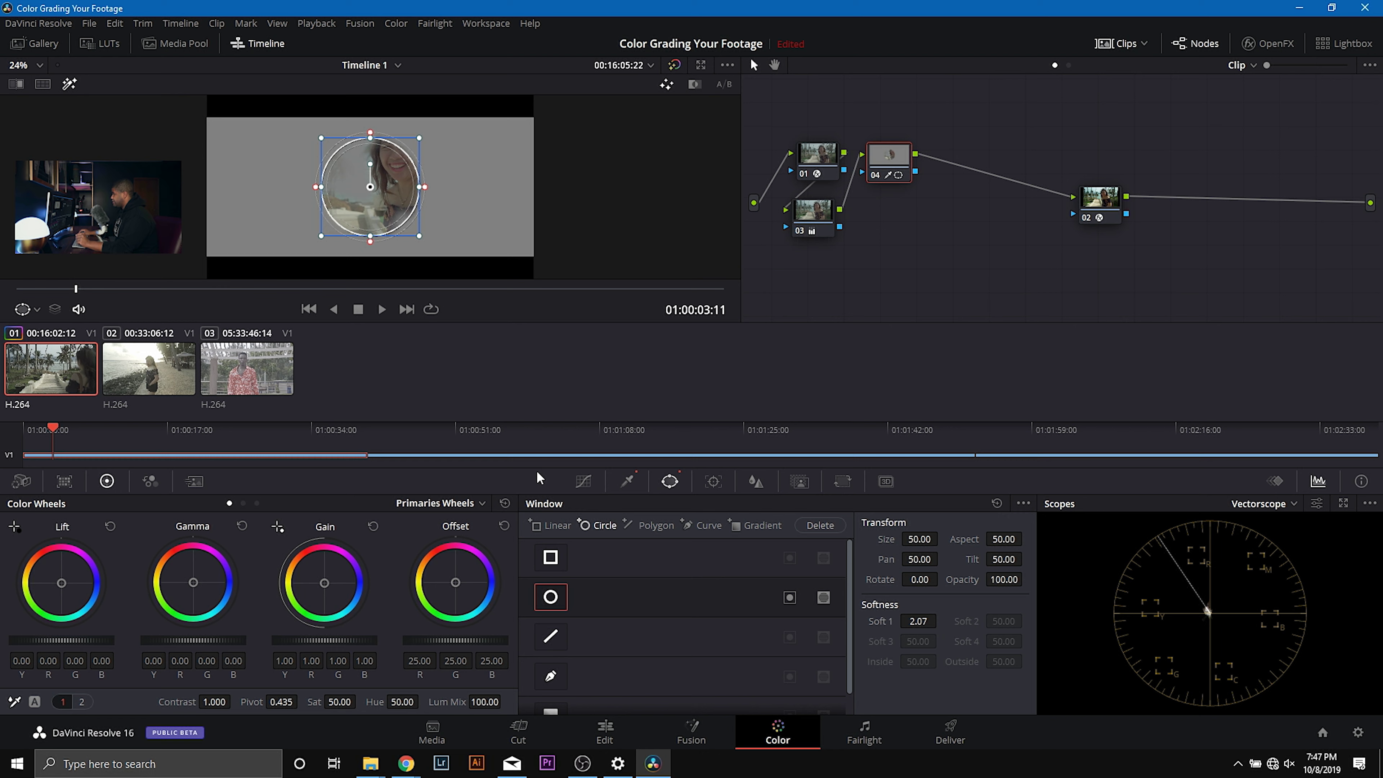
left_click_drag(404, 169, 430, 142)
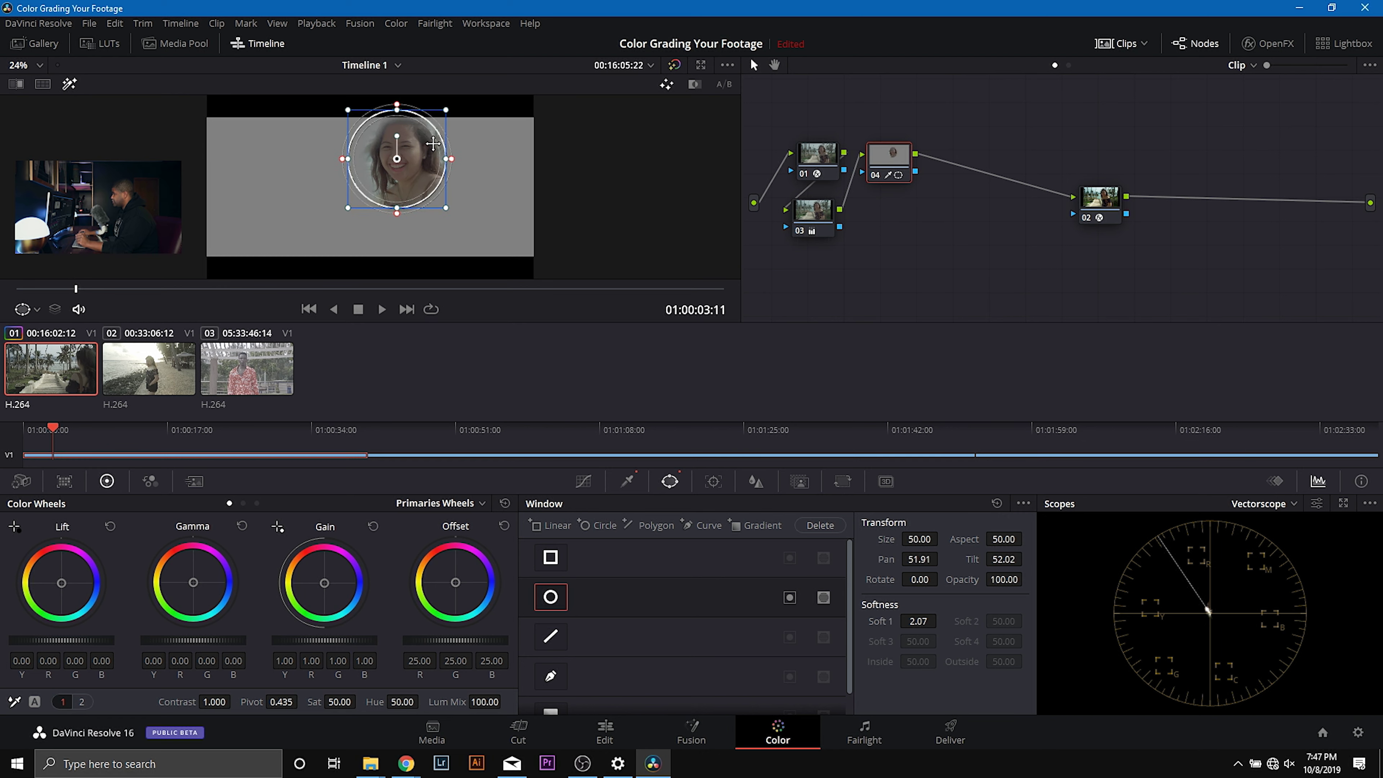
left_click_drag(448, 210, 402, 158)
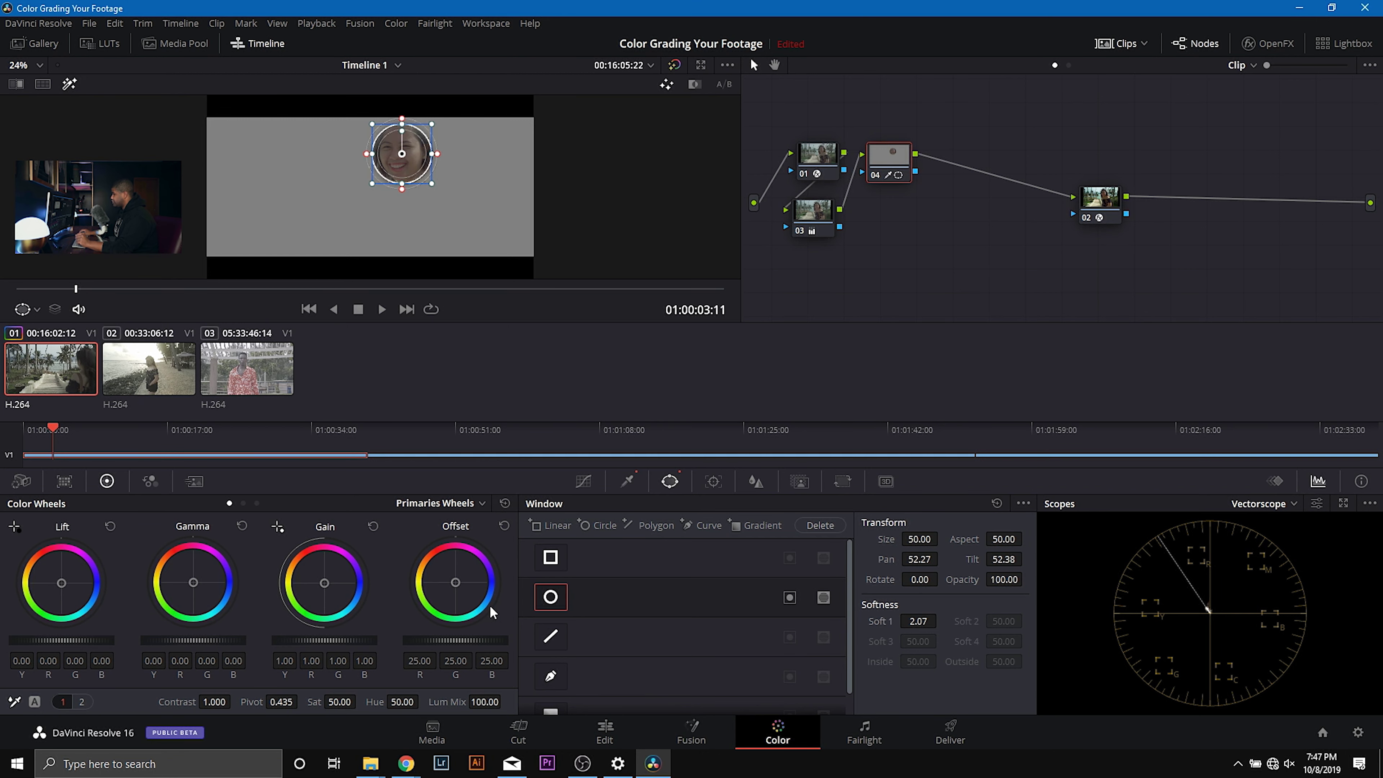
left_click_drag(454, 582, 456, 581)
Switch the scope to Waveform, disable the circle window and exit the matte preview.
left_click(1253, 509)
left_click(1246, 533)
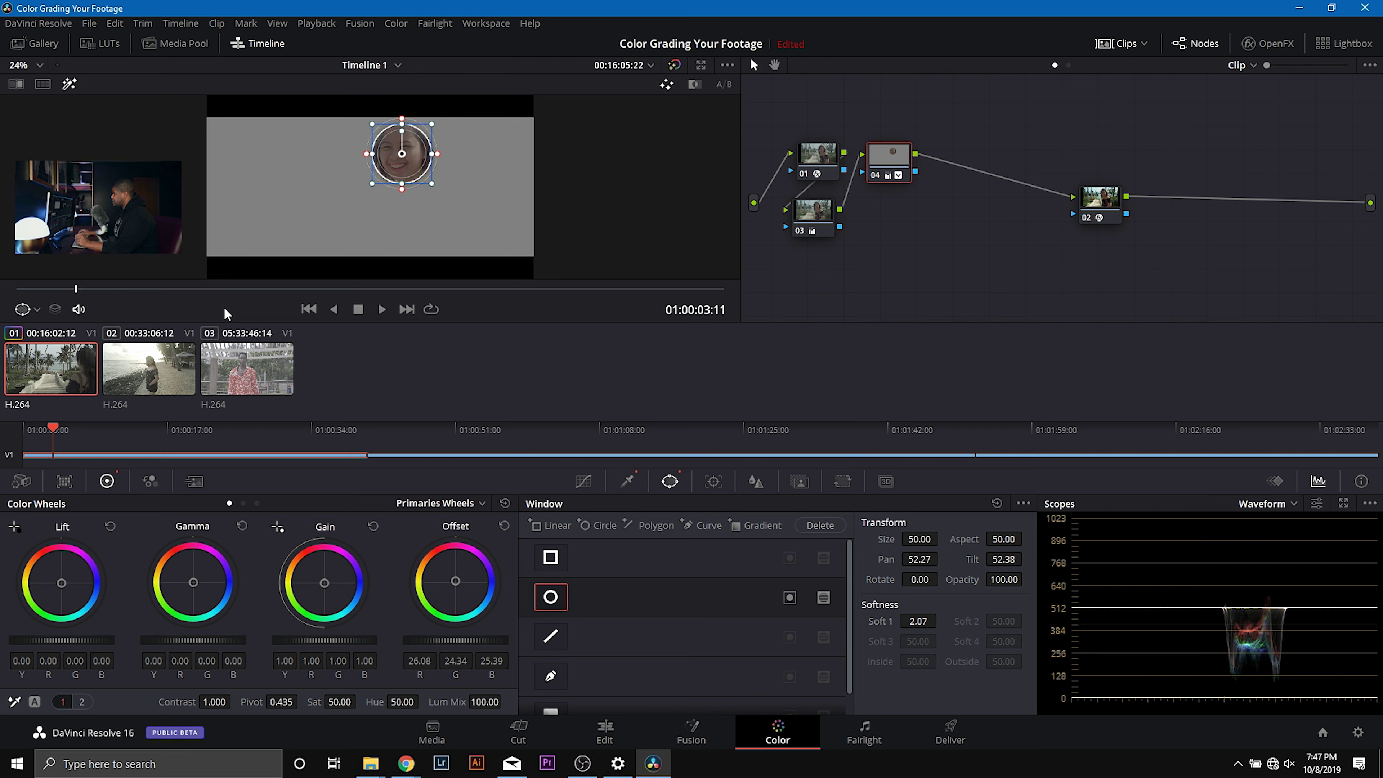
left_click(550, 598)
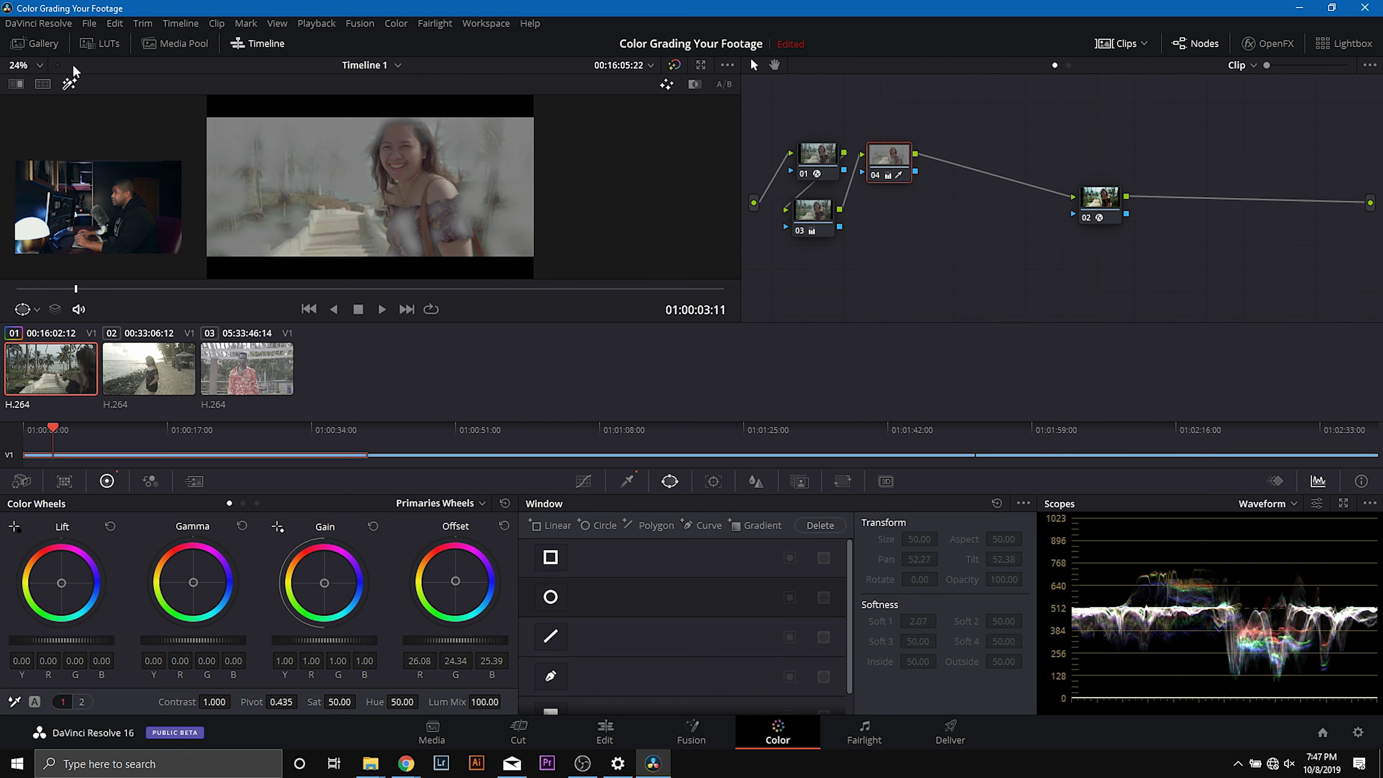
left_click(69, 83)
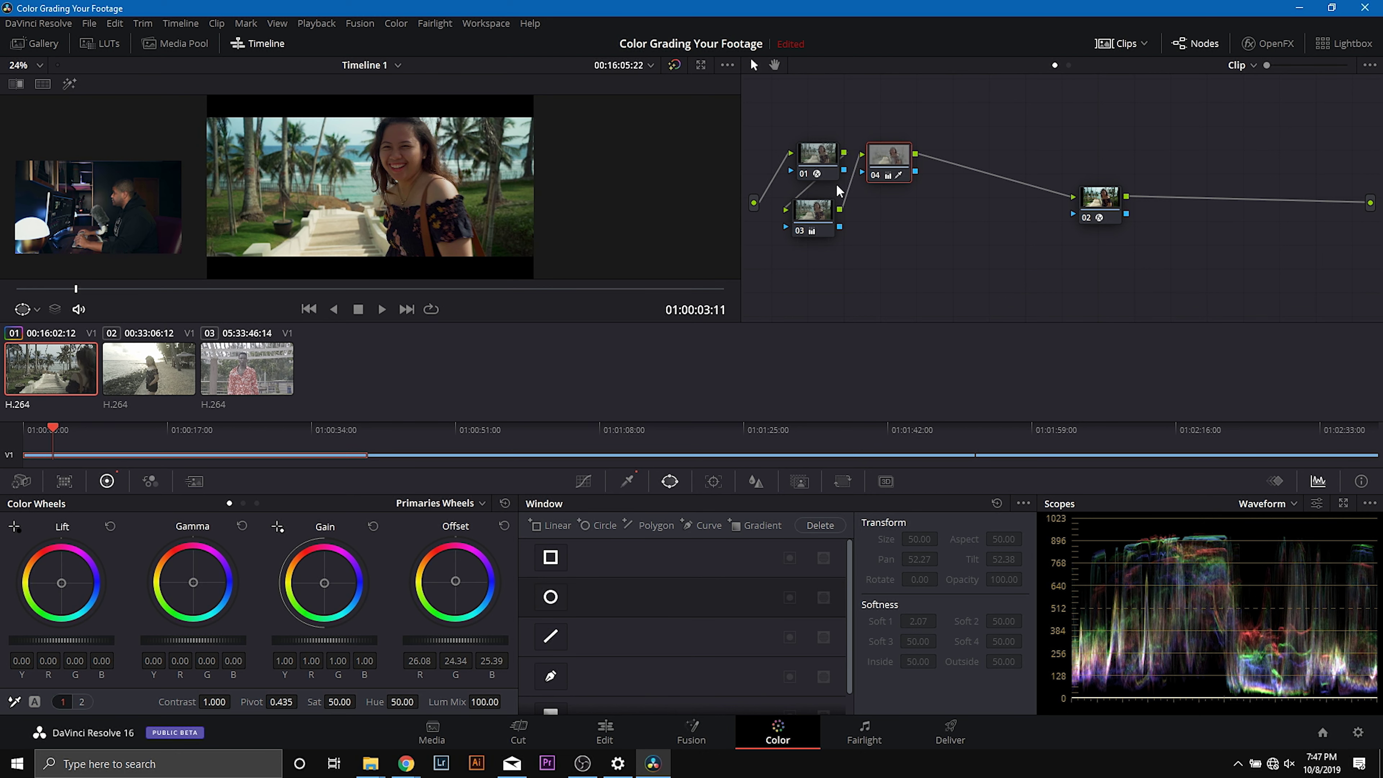
Toggle node 04 and the whole grade off and on to compare the look.
left_click(875, 175)
left_click(875, 175)
left_click(809, 217)
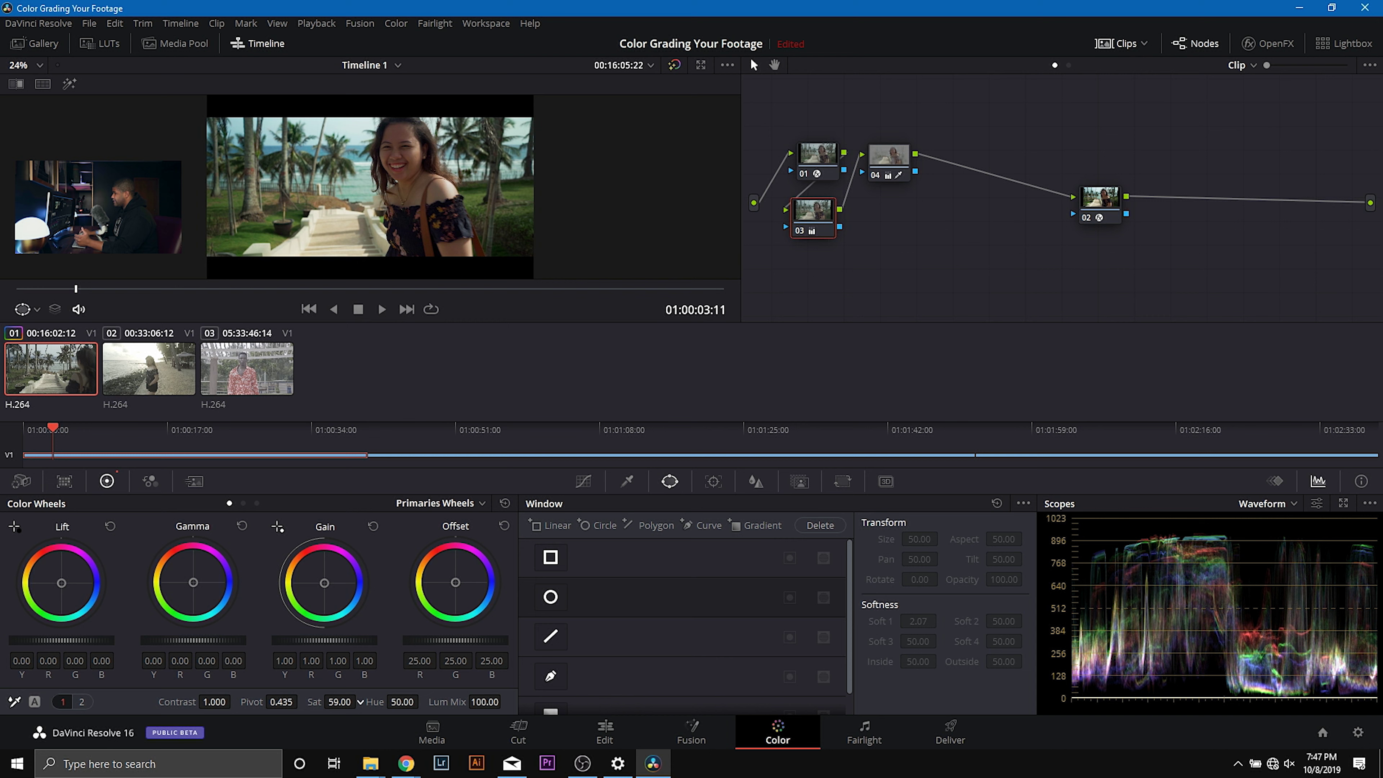
left_click(886, 167)
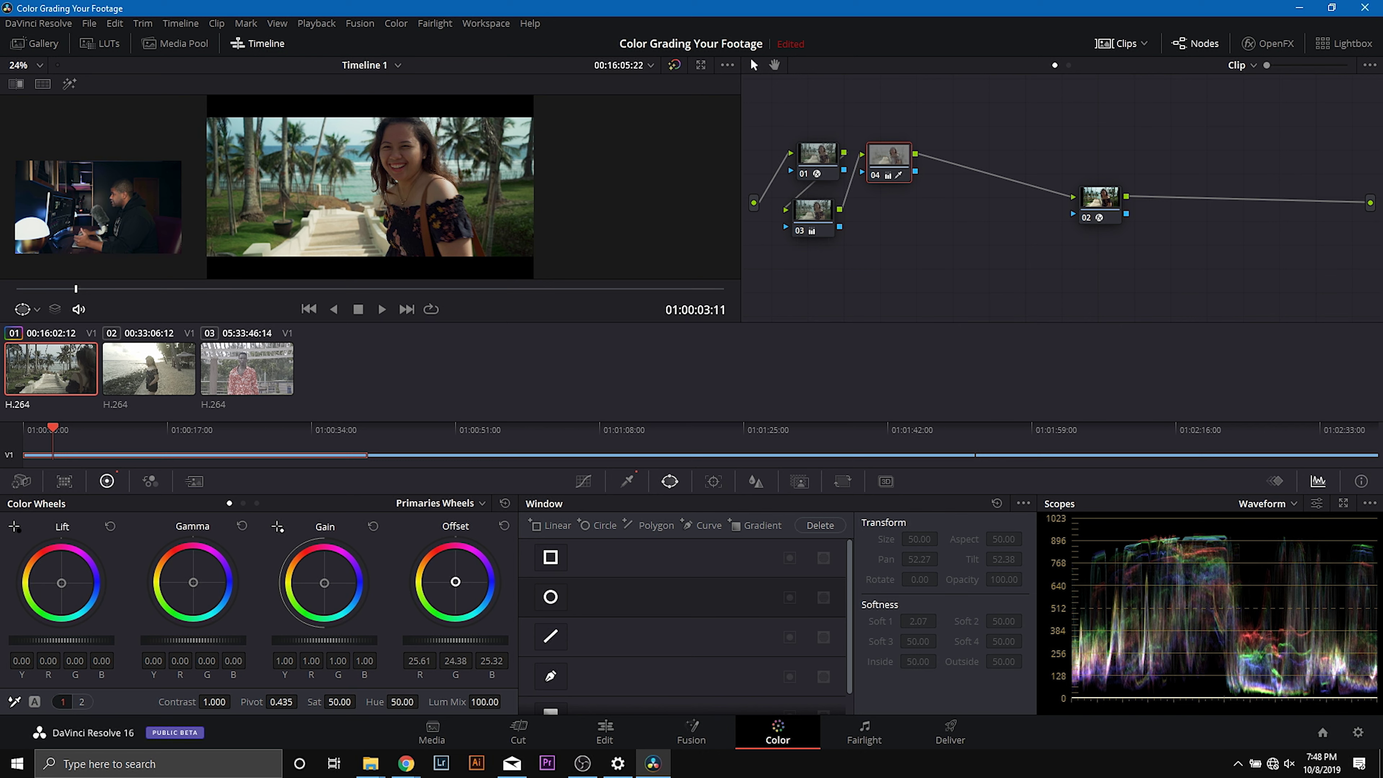
left_click(874, 175)
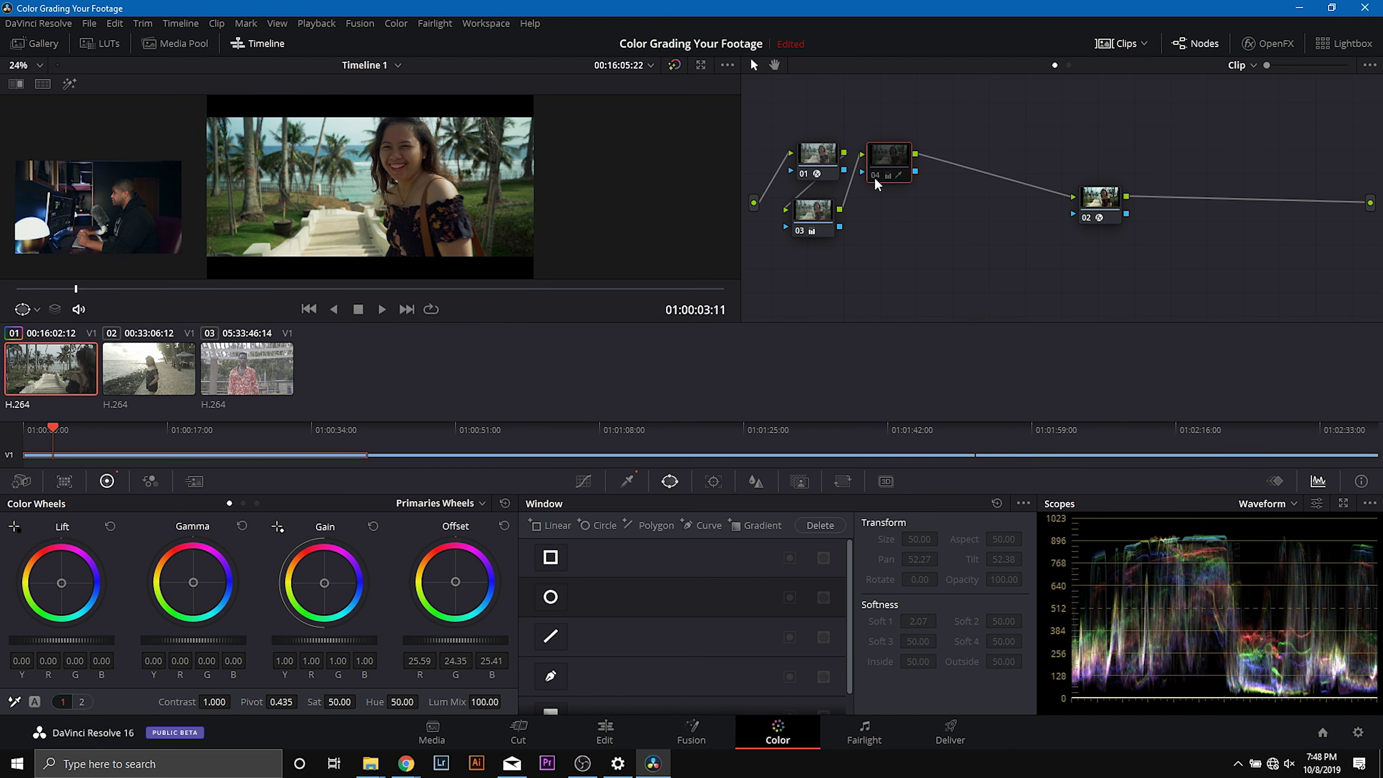
left_click(811, 221)
left_click(824, 168)
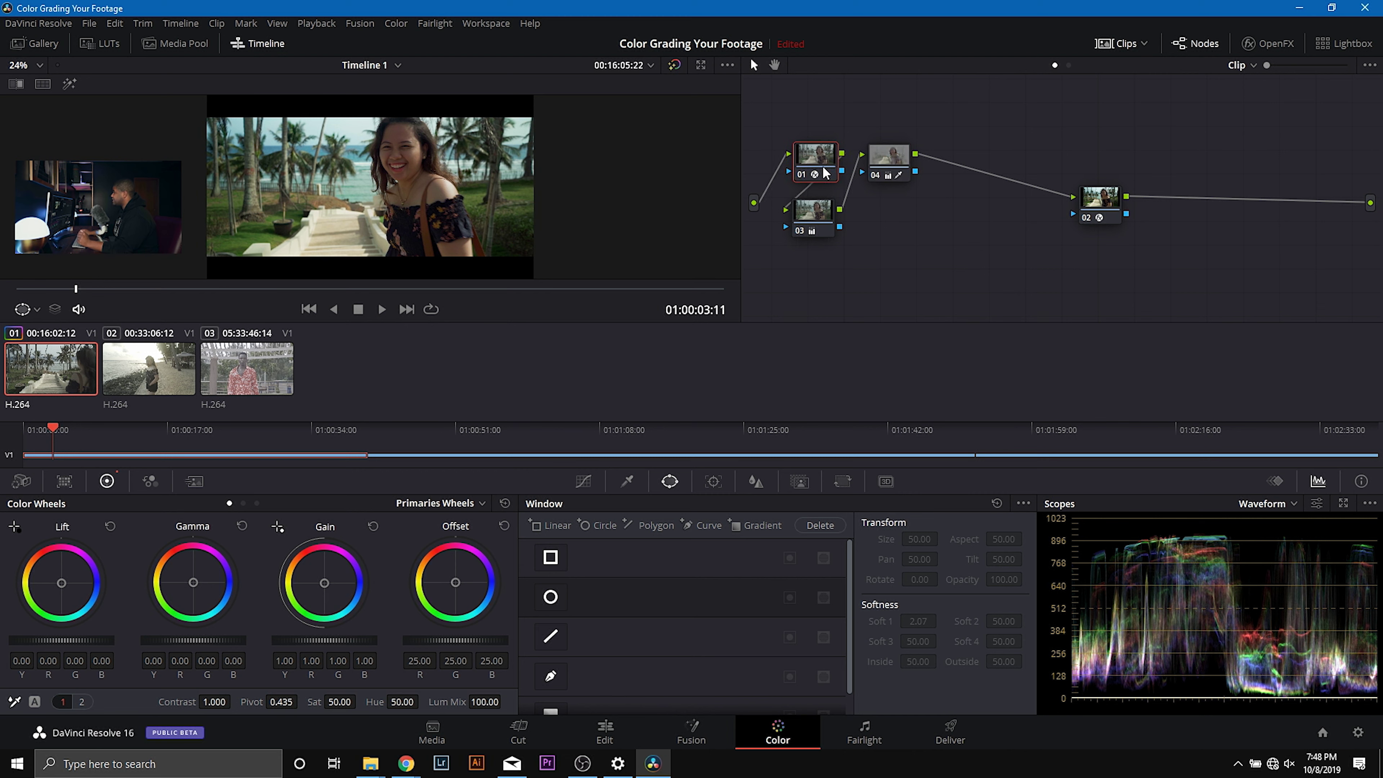
left_click(678, 64)
left_click(678, 64)
Raise node 03's master Offset to 27.85.
left_click(823, 207)
left_click_drag(463, 637, 486, 637)
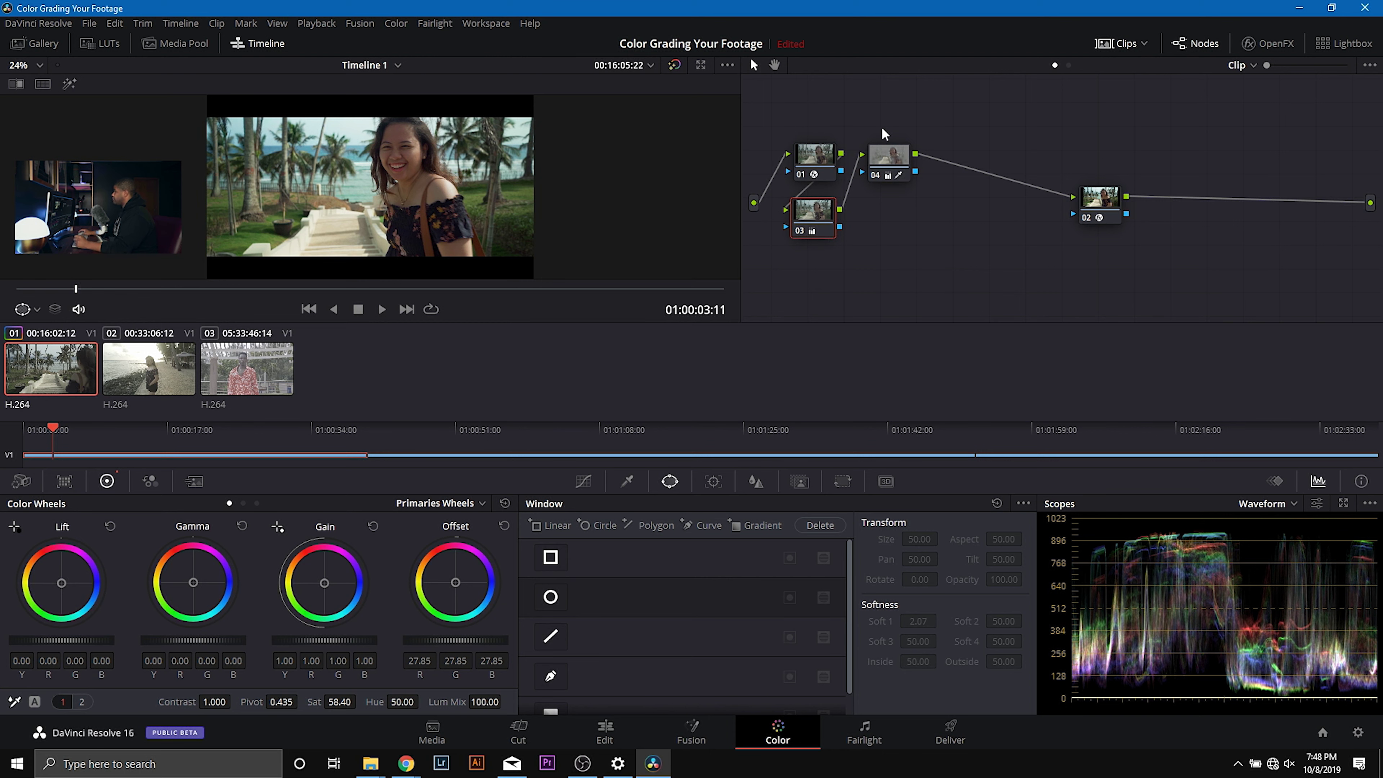
left_click(889, 162)
Add corrector nodes 05 and 06 and a Layer Mixer node to the graph.
right_click(917, 151)
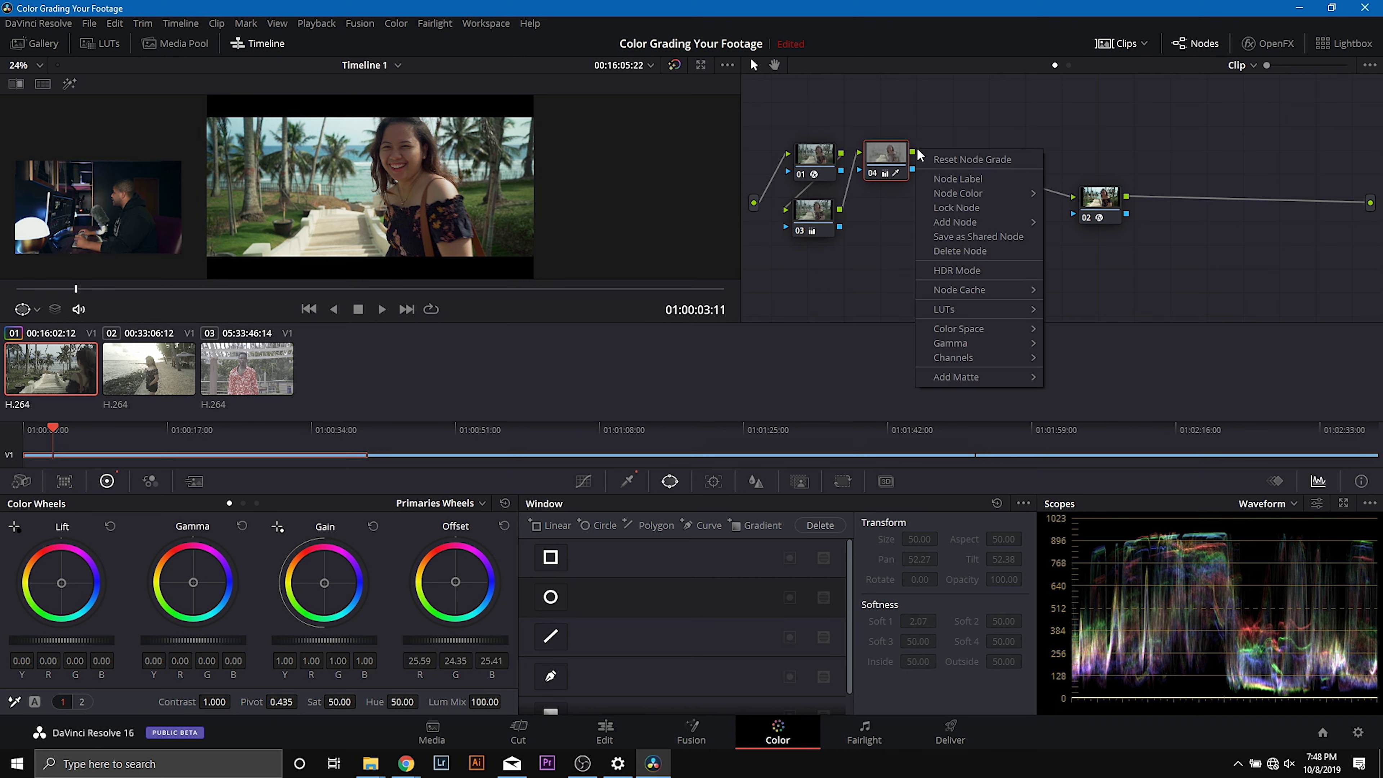
left_click_drag(1121, 199, 1295, 179)
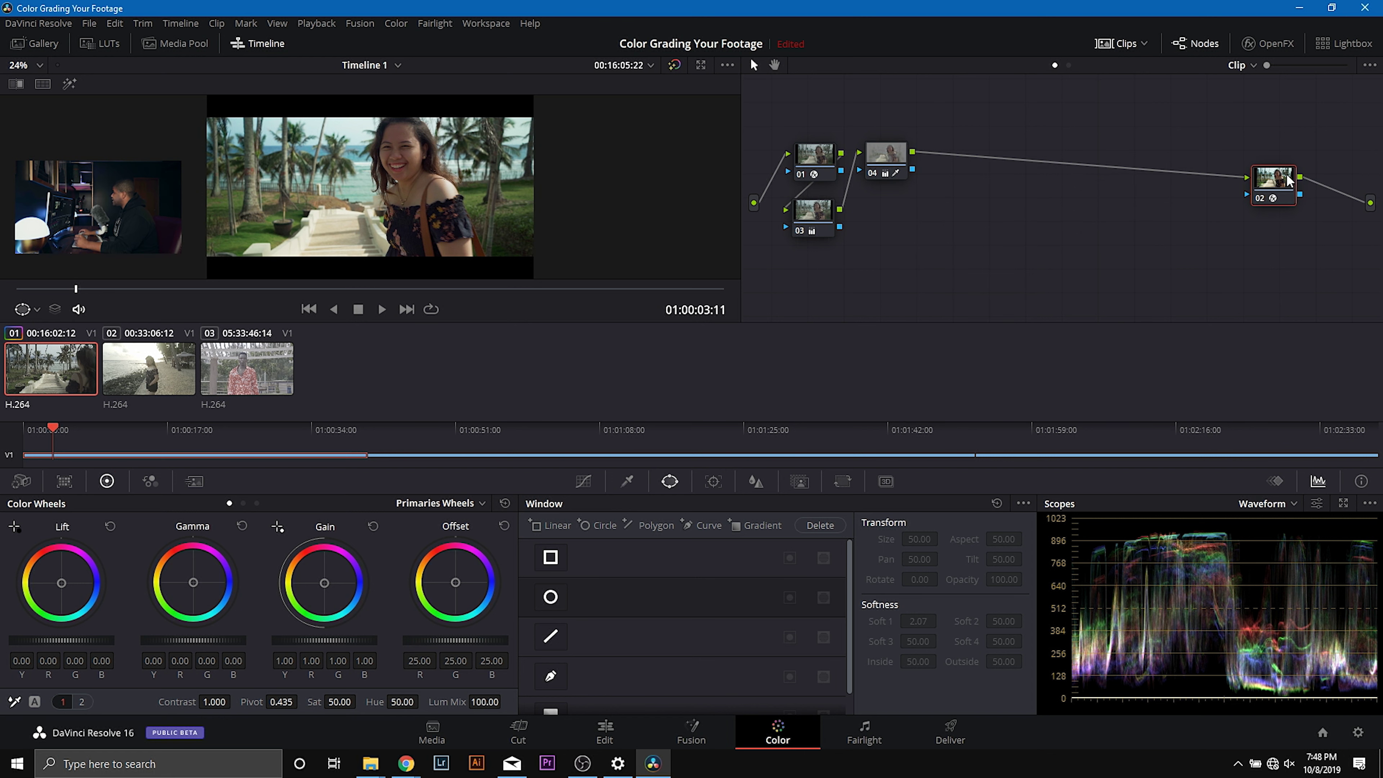
left_click(883, 171)
right_click(1056, 124)
mouse_move(1093, 142)
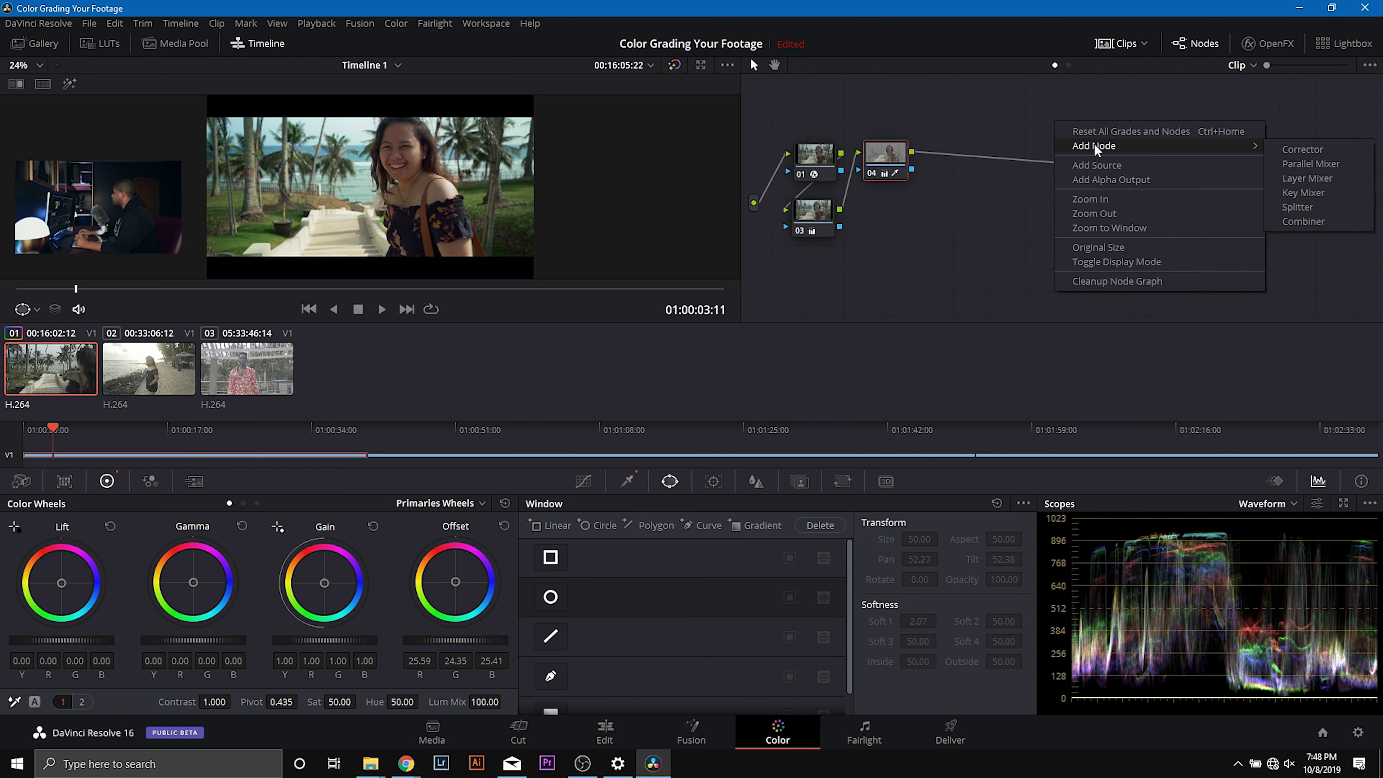
left_click(1278, 143)
right_click(1069, 263)
mouse_move(1160, 283)
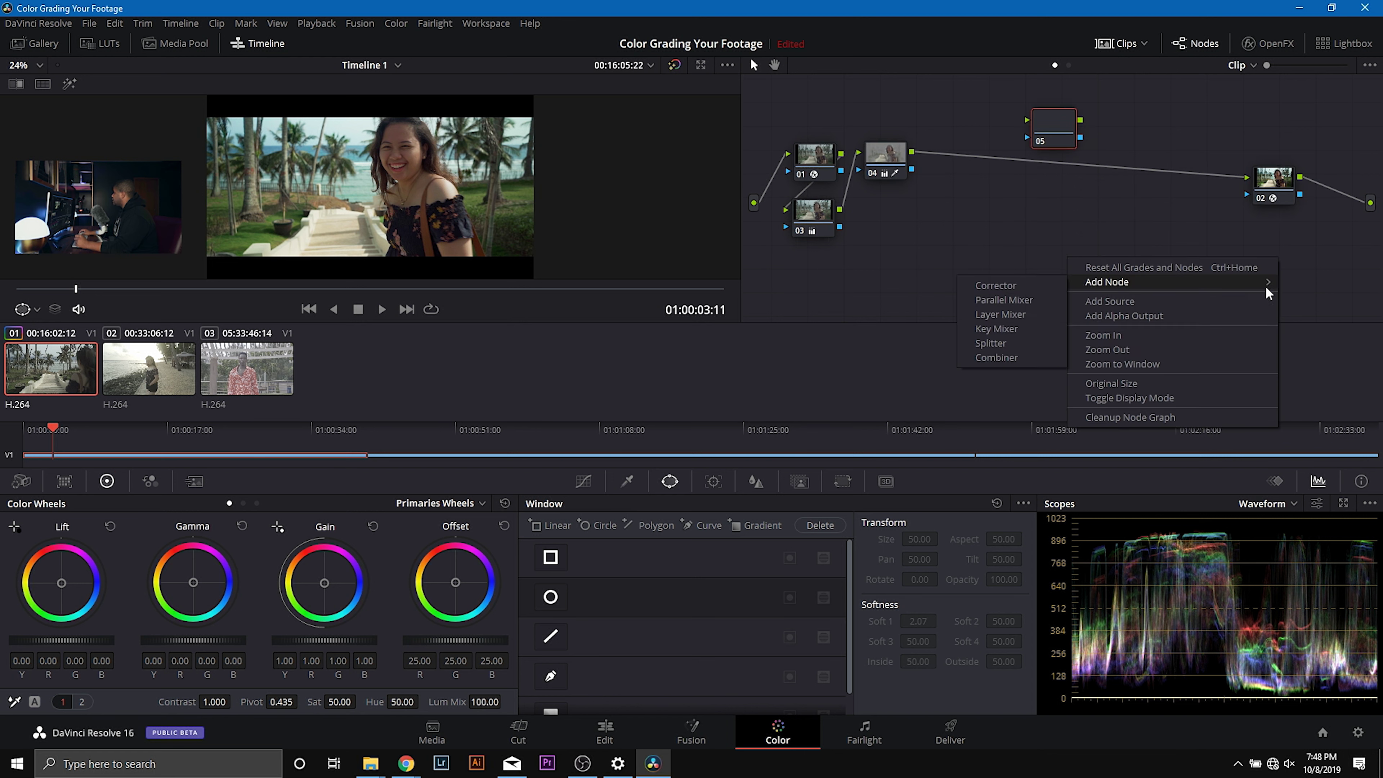
left_click(1059, 285)
right_click(1161, 220)
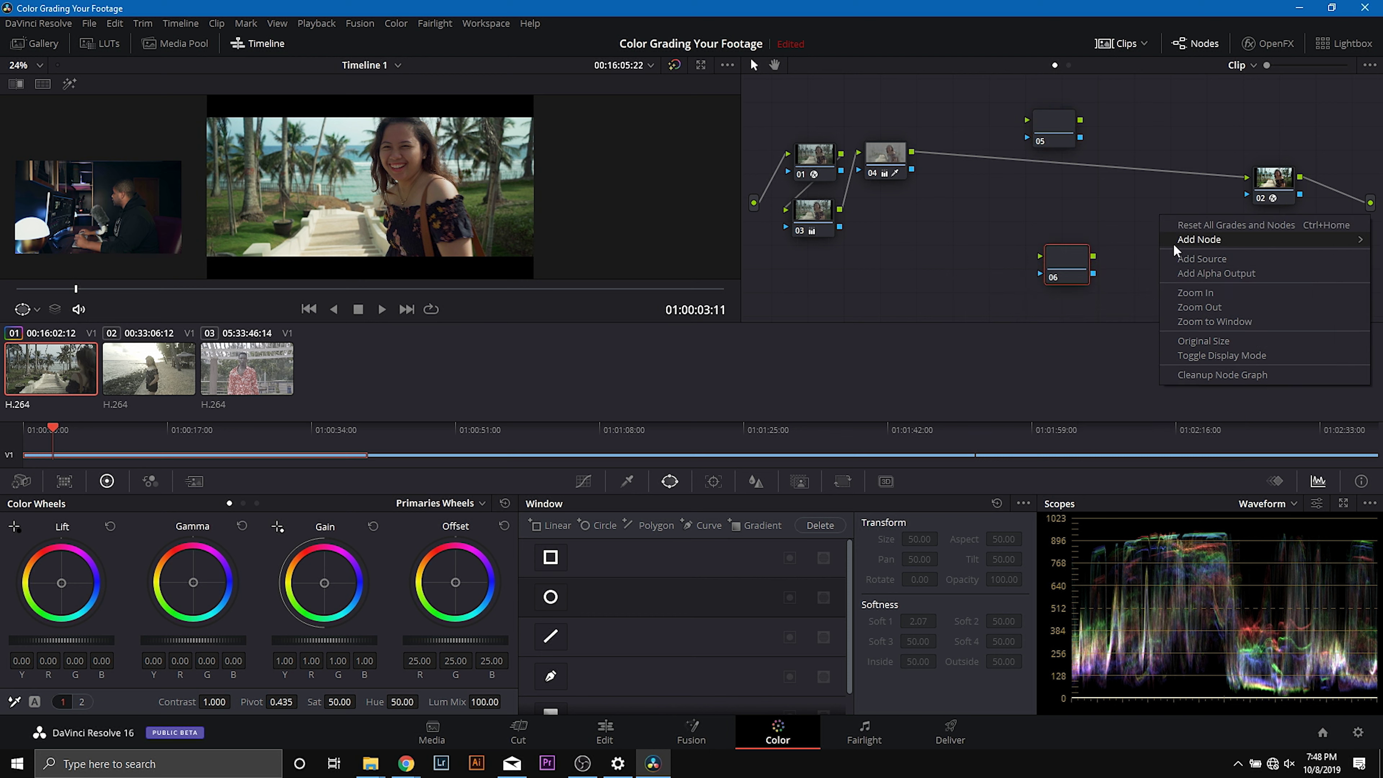
mouse_move(1182, 240)
left_click(1083, 272)
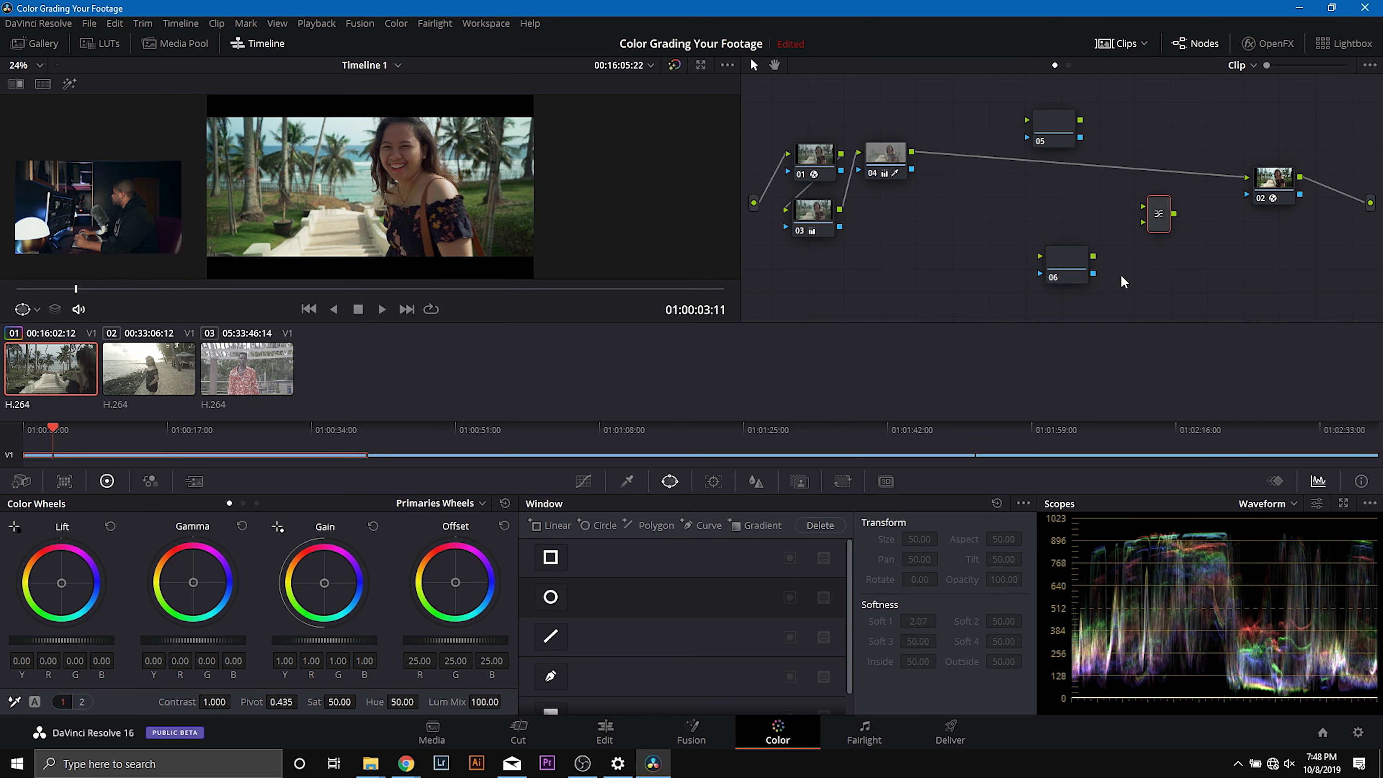
Rewire node 04 into nodes 05 and 06, merging them through the mixer into node 02.
left_click(1188, 174)
key("Delete")
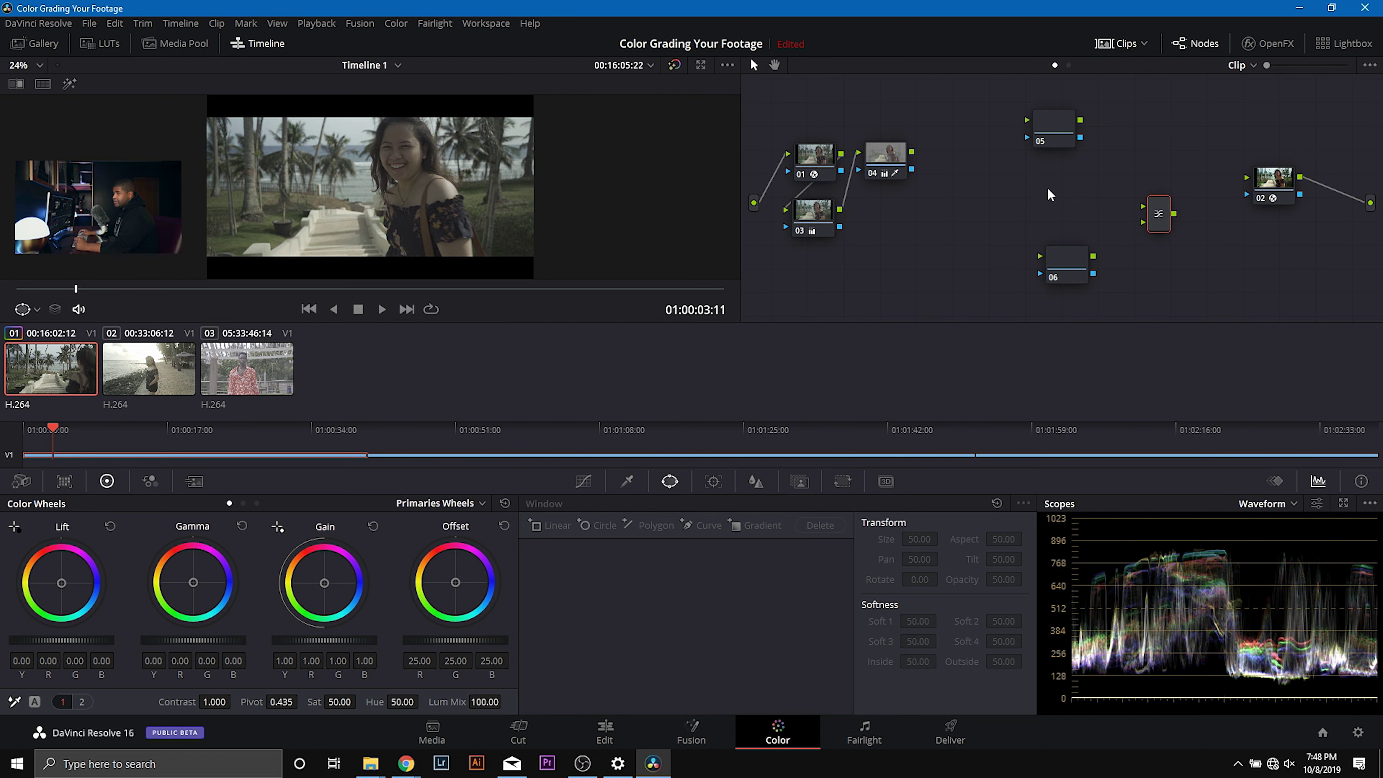
left_click_drag(912, 152, 1026, 120)
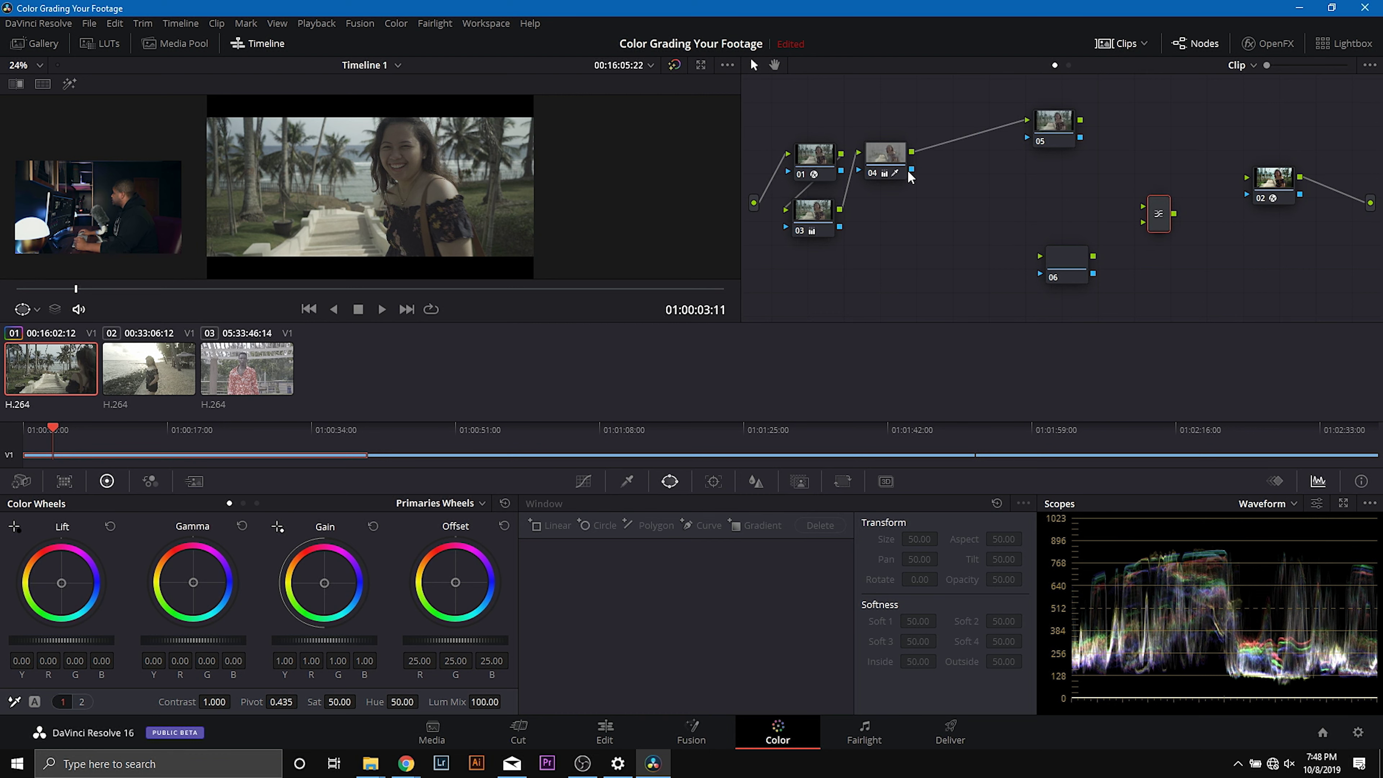
mouse_move(912, 172)
left_mouse_down()
mouse_move(1051, 268)
mouse_move(912, 153)
left_mouse_up()
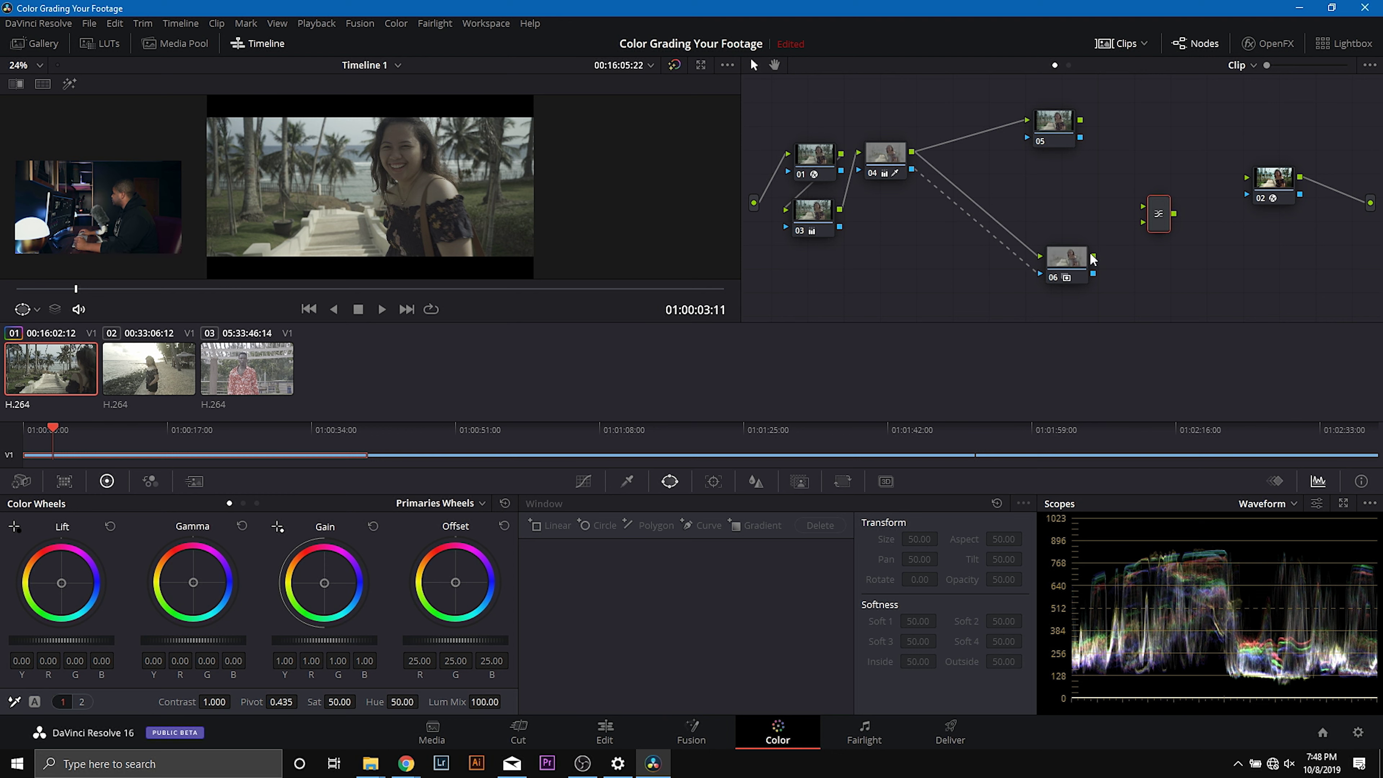
left_click_drag(1092, 256, 1137, 228)
left_click_drag(1112, 170, 1048, 152)
left_click_drag(1079, 276, 1034, 255)
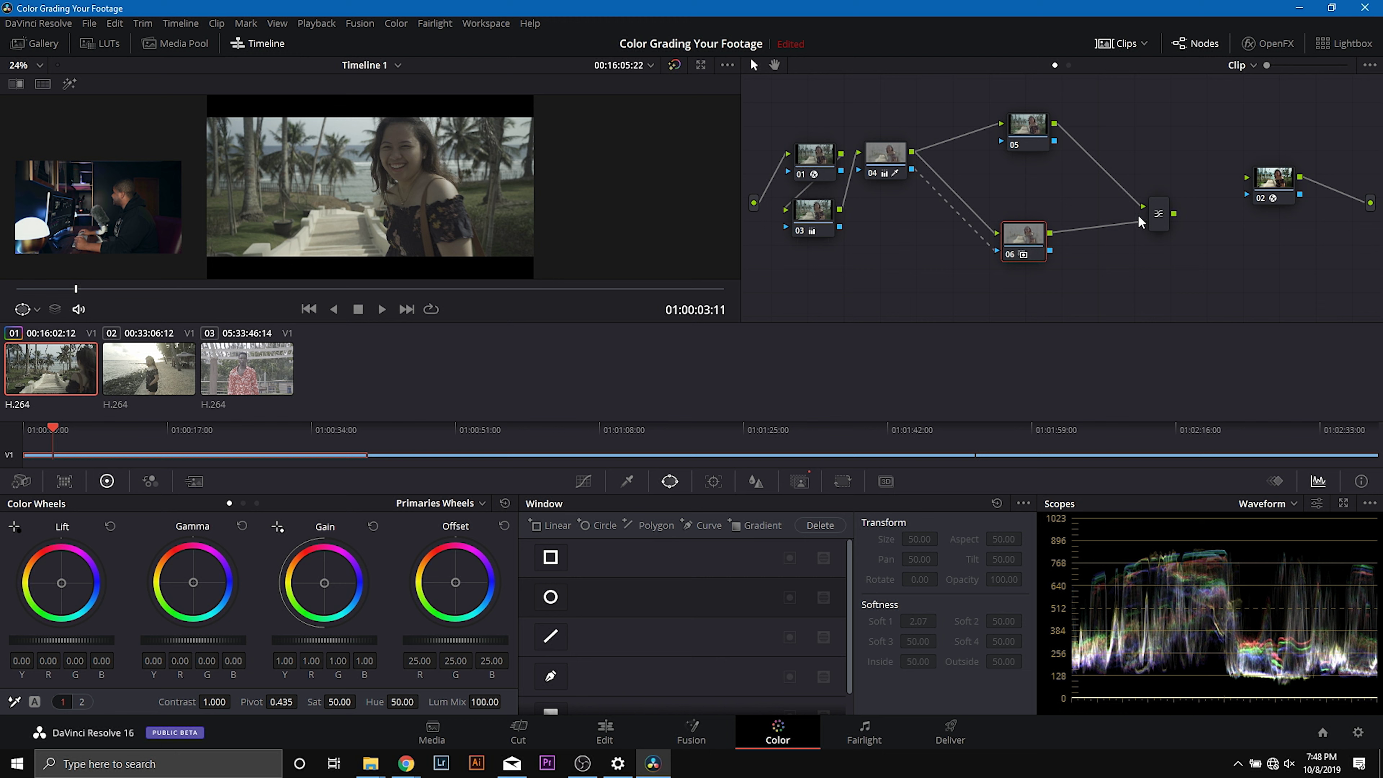
left_click_drag(1151, 213, 1248, 181)
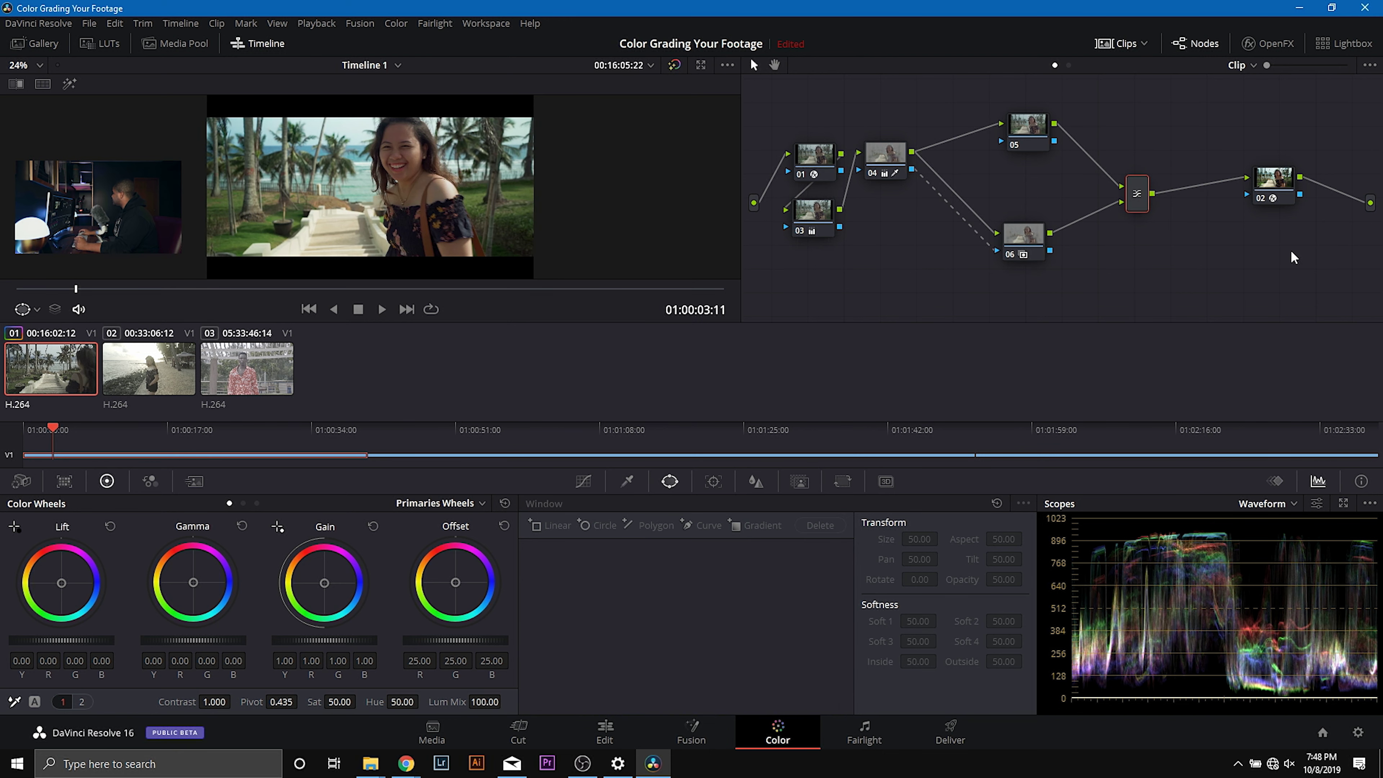
Add an alpha output, then on node 05 pull down the red, green and blue-highlight curves.
right_click(1268, 268)
left_click(1248, 325)
left_click(1026, 130)
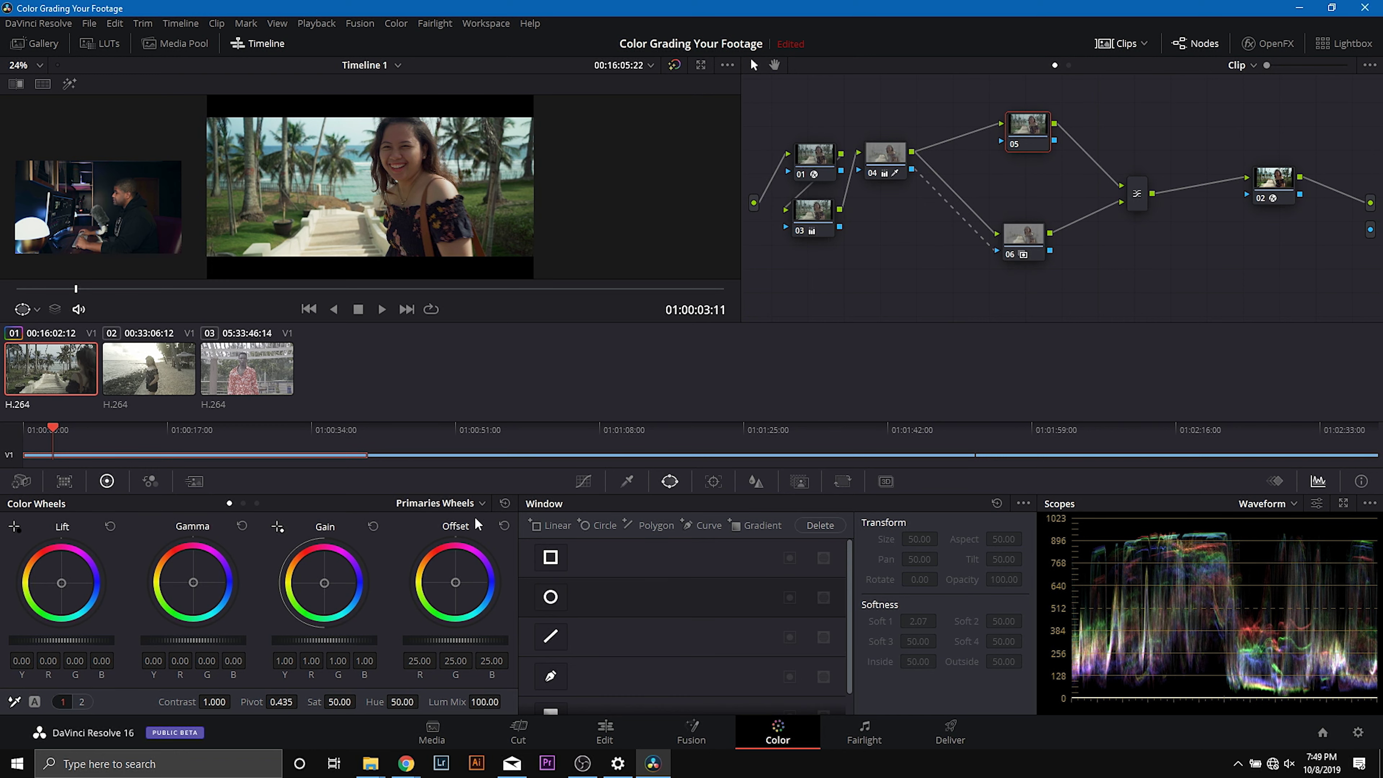
left_click(583, 481)
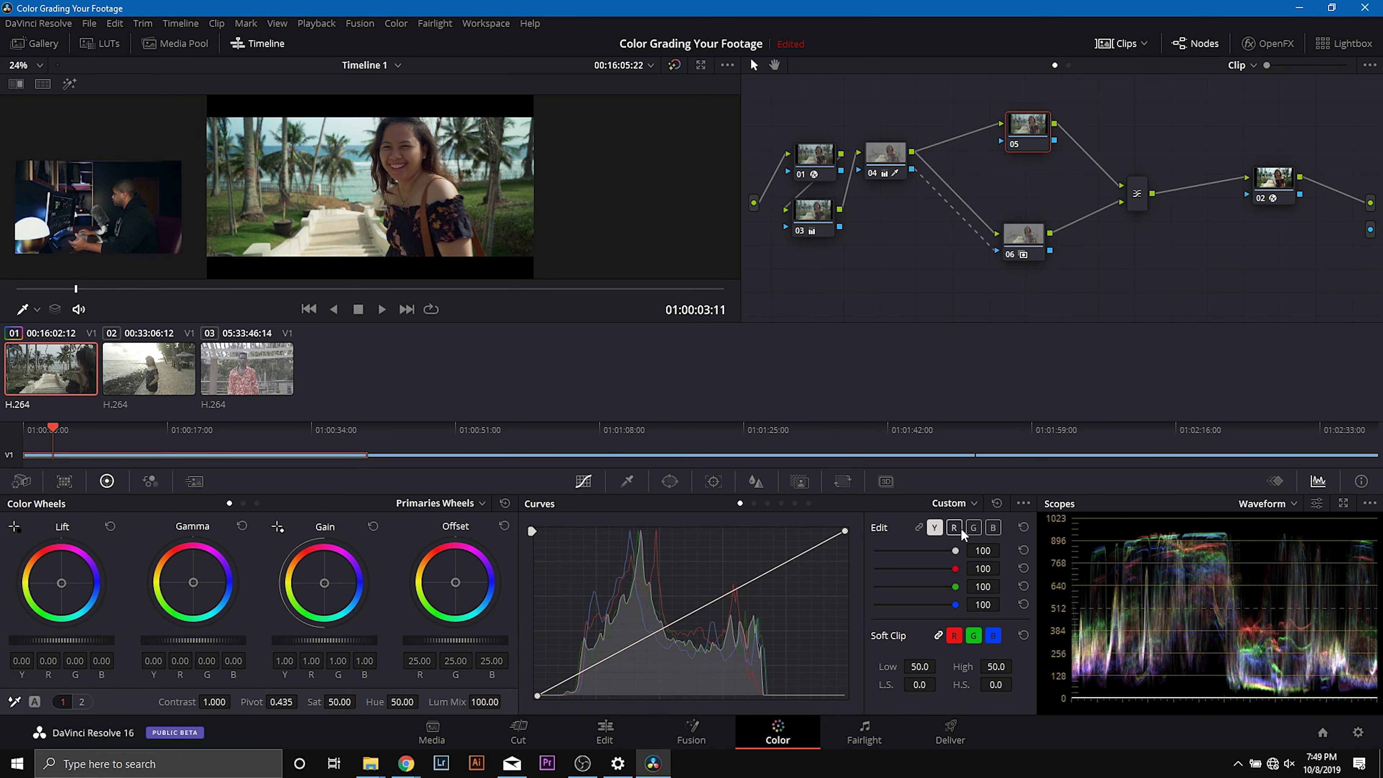
left_click(954, 527)
left_click_drag(602, 657, 607, 672)
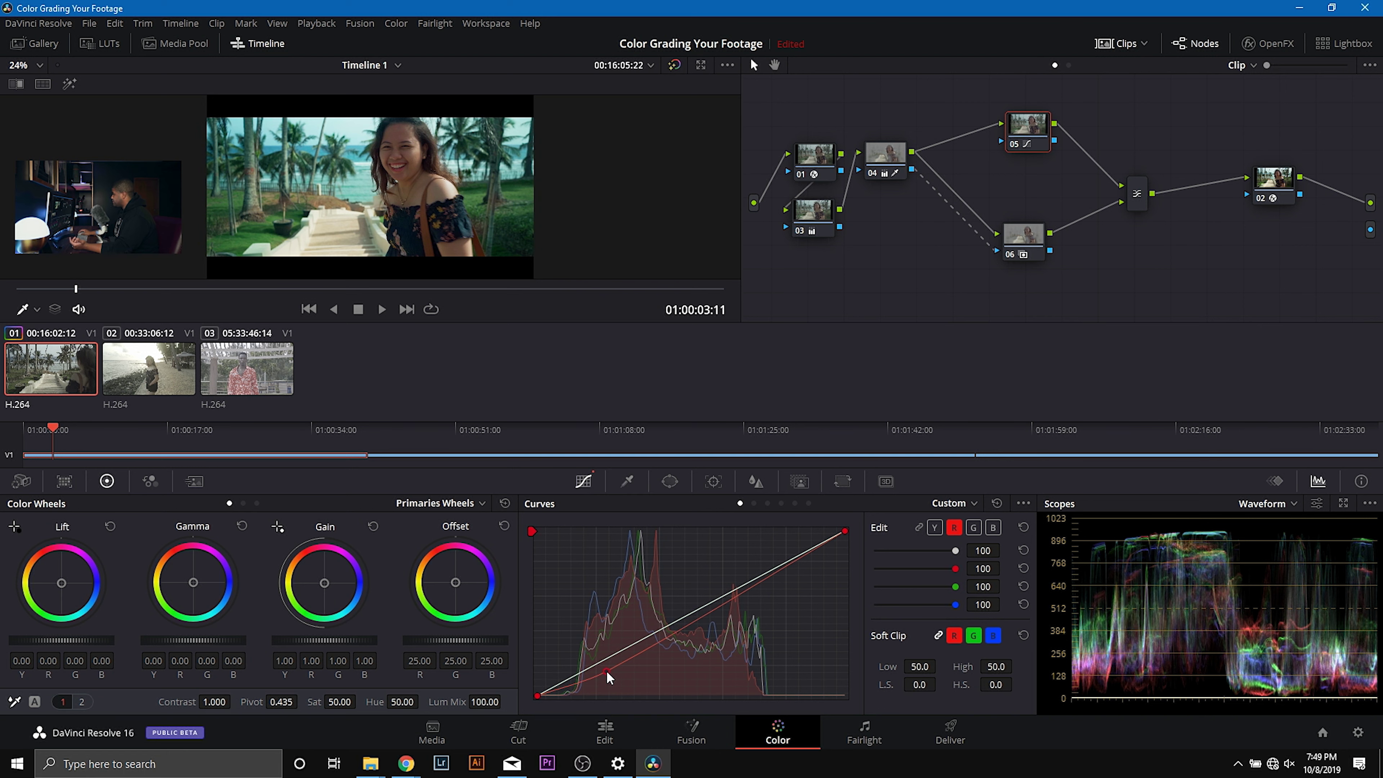
left_click(973, 527)
left_click_drag(614, 654, 614, 659)
left_click(992, 529)
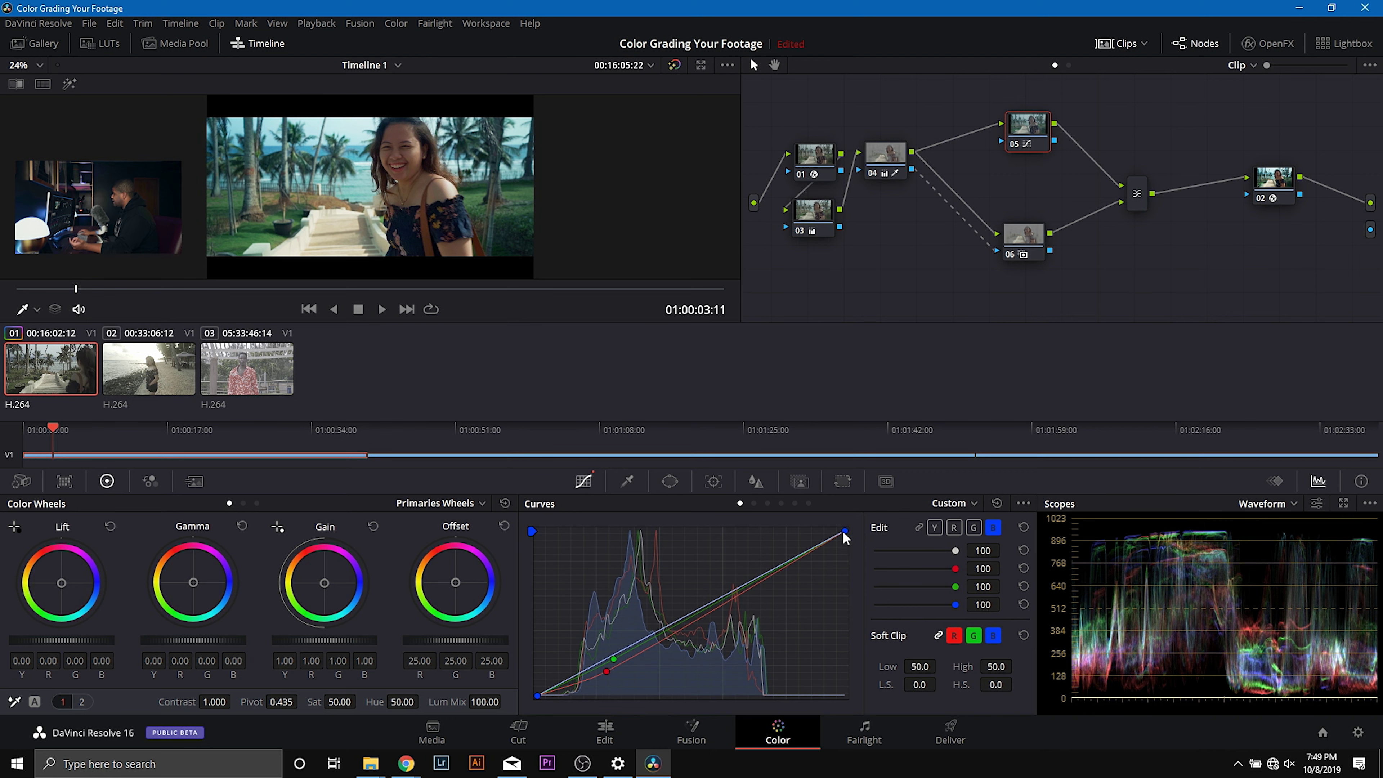
left_click_drag(849, 532, 851, 547)
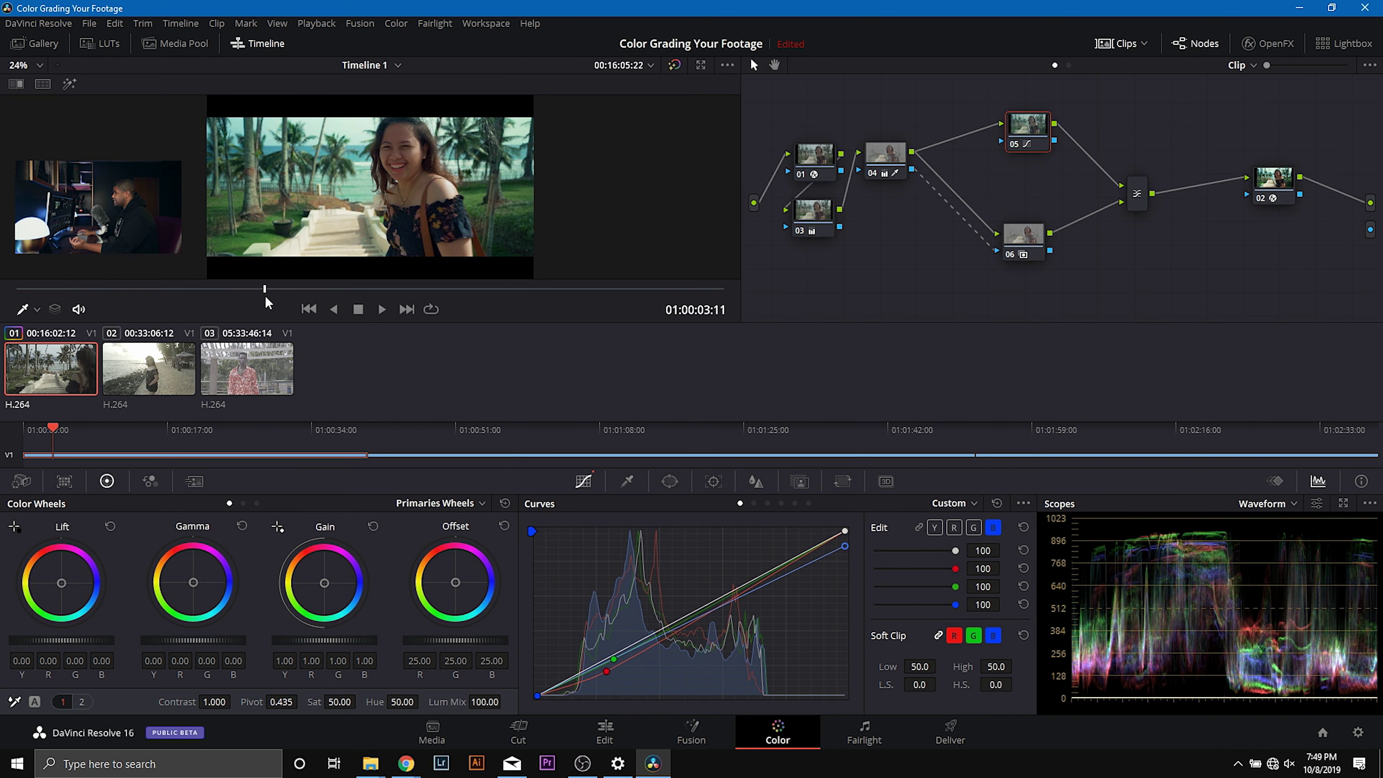
Lower node 03's offset slightly, compare with the ungraded image, and move to clip 02.
left_click_drag(266, 302, 338, 297)
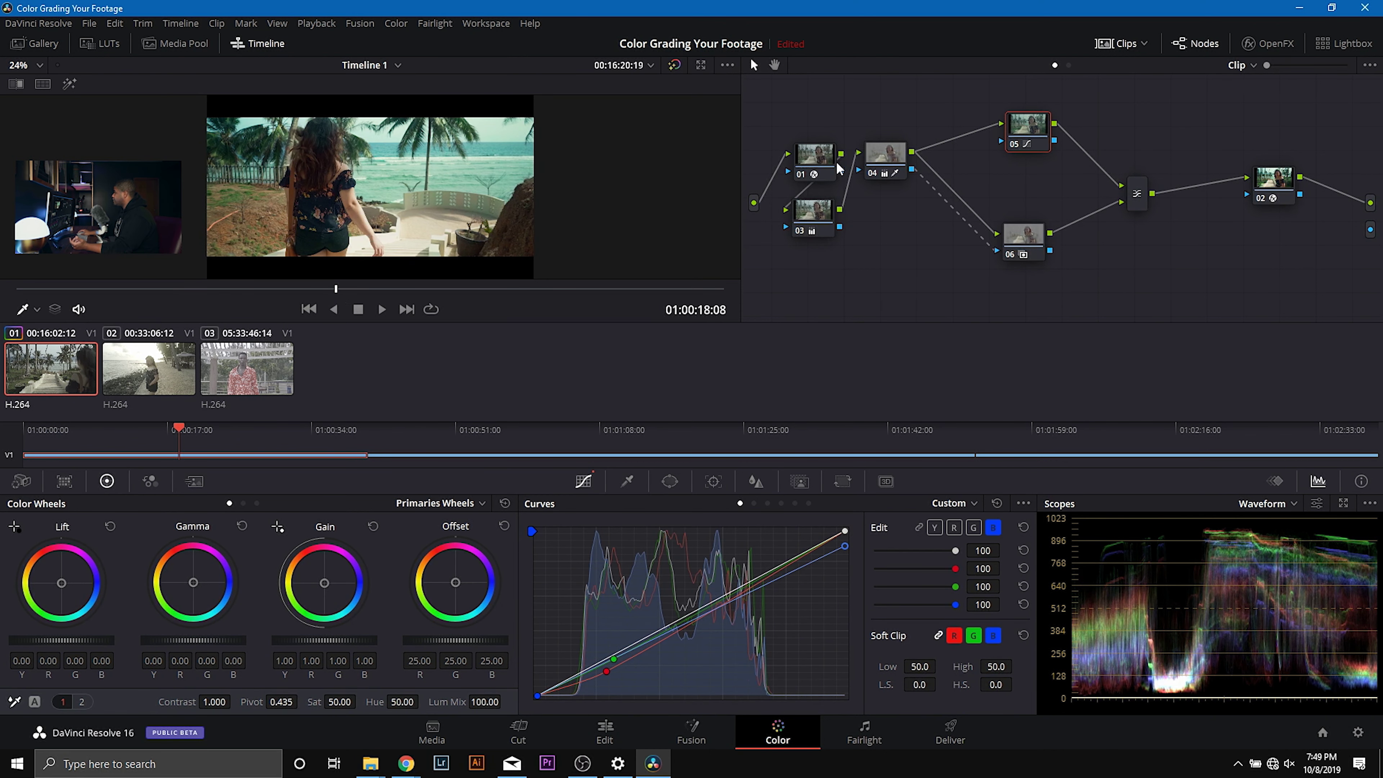
left_click(825, 169)
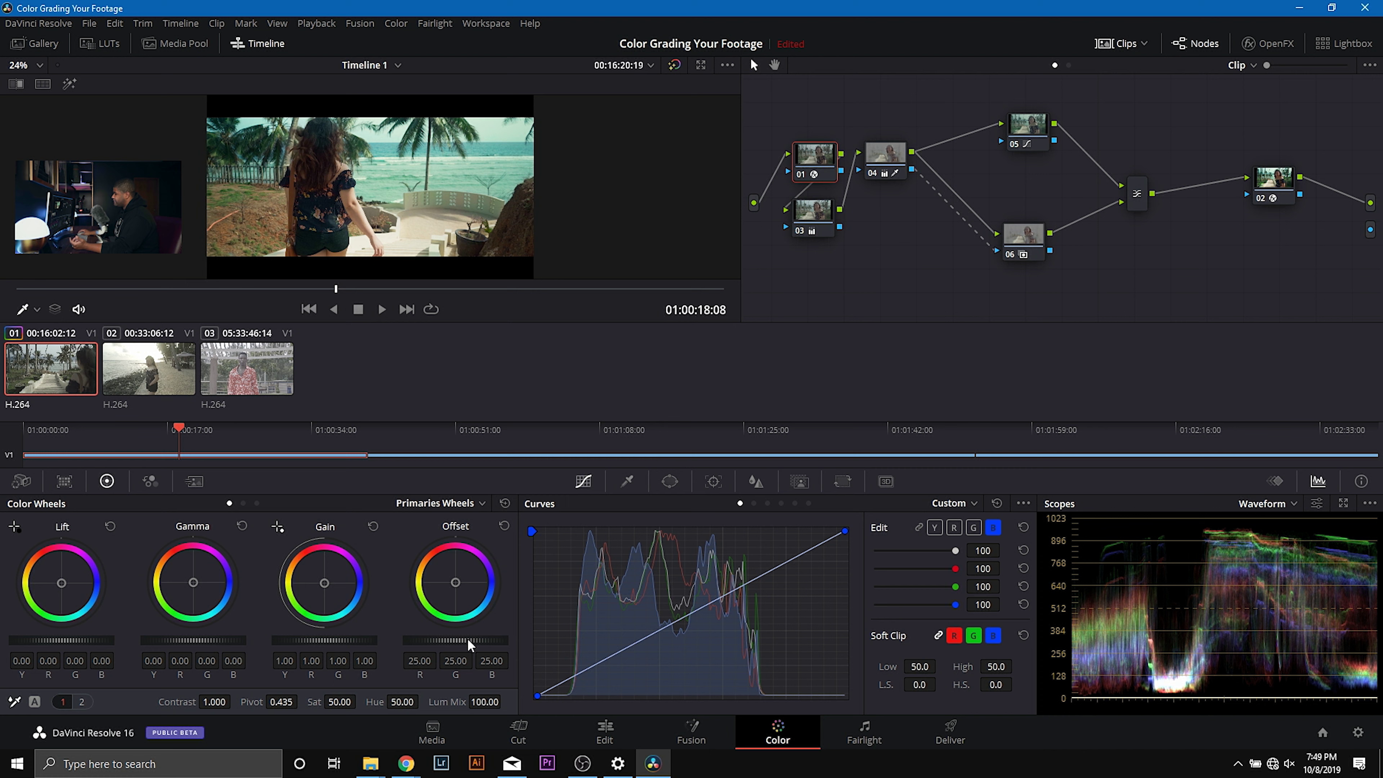
left_click(799, 223)
left_click_drag(455, 640, 432, 639)
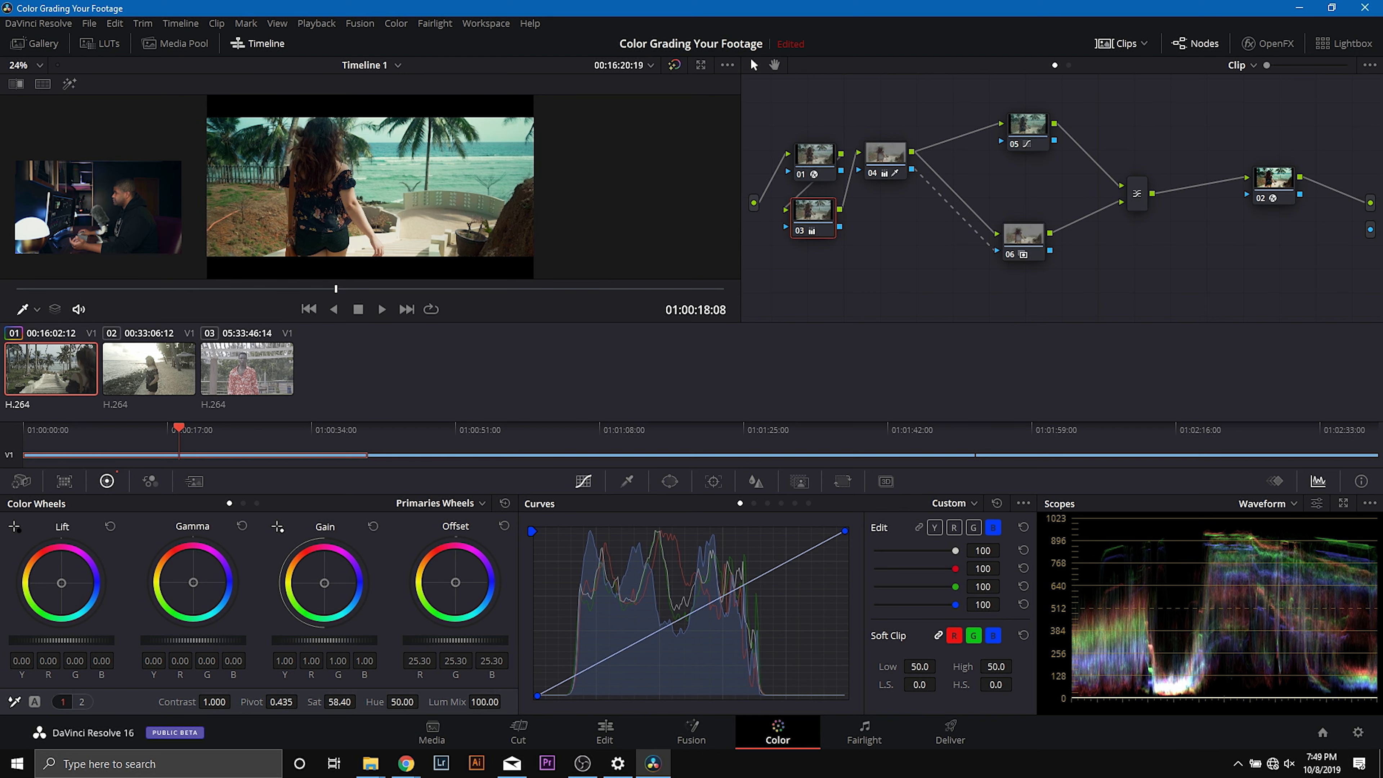
left_click(674, 65)
left_click(674, 65)
left_click(187, 348)
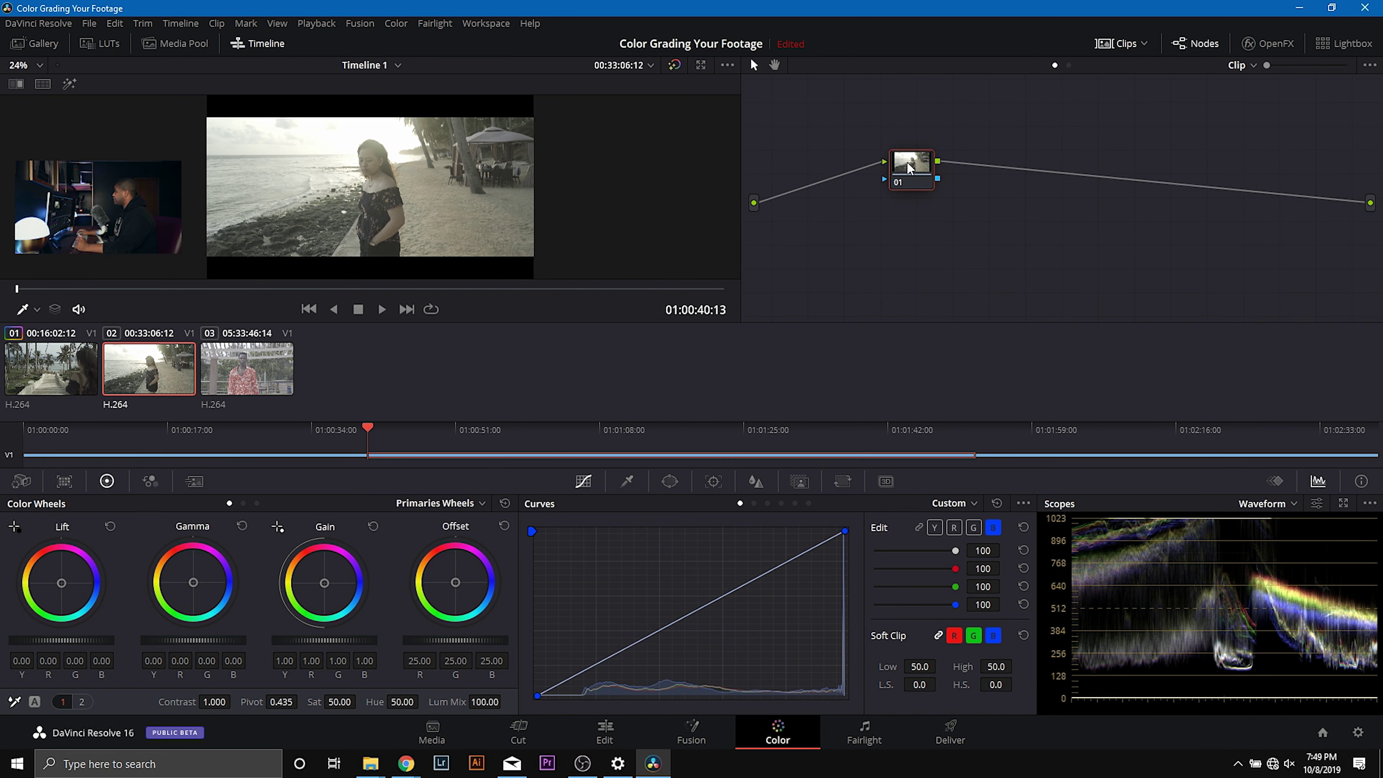
Add serial node 02 and apply Color Space Transform from OpenFX to clip 02's node 01.
right_click(815, 199)
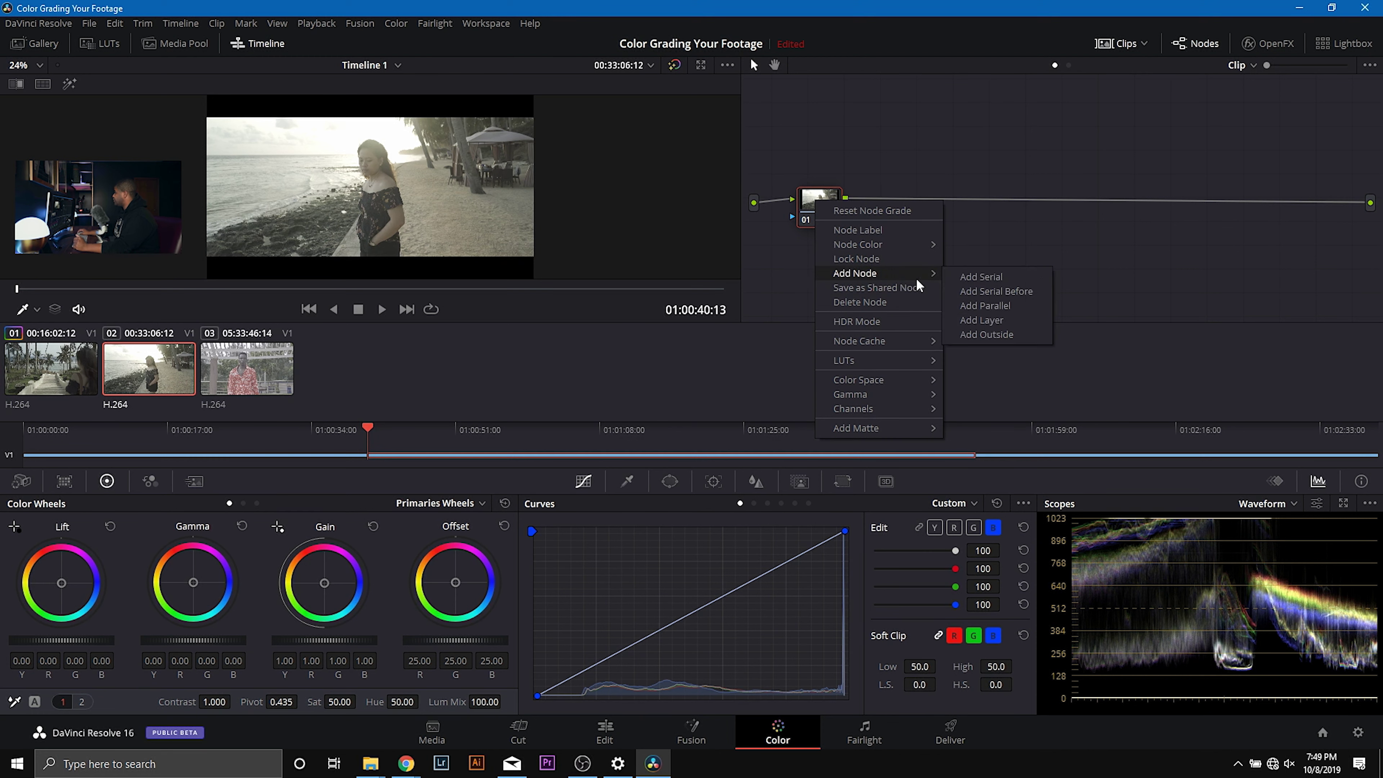
left_click(996, 276)
left_click_drag(893, 212, 1233, 204)
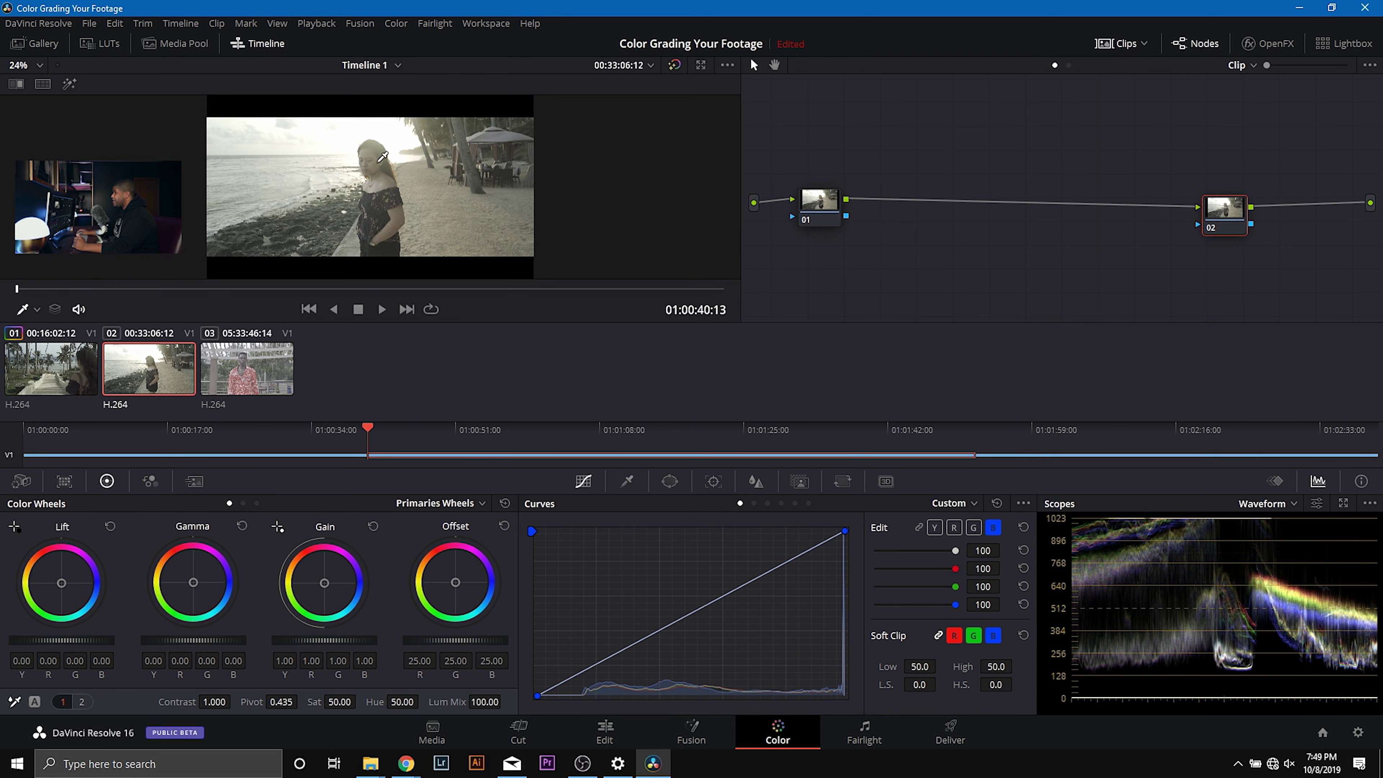
left_click(837, 196)
left_click(1268, 43)
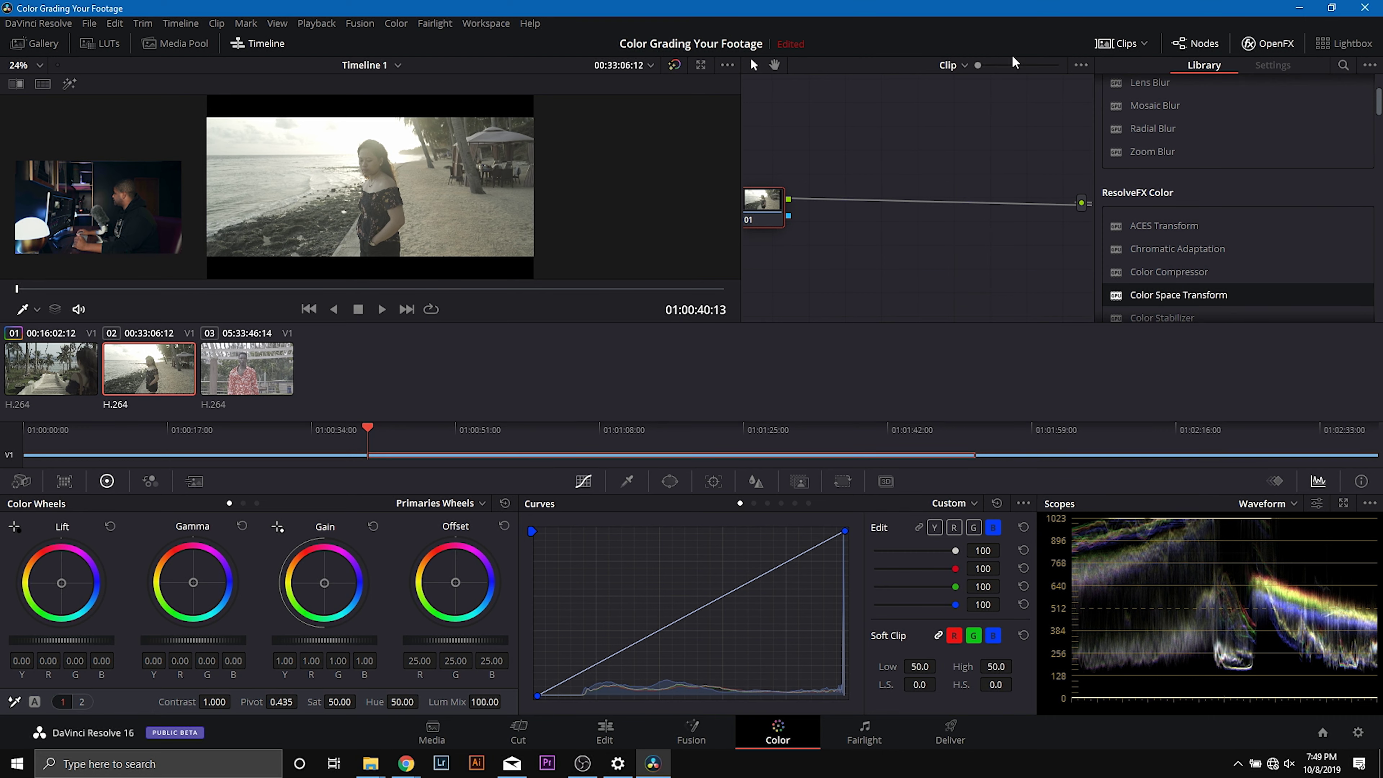
left_click_drag(1223, 312, 765, 205)
left_click(1269, 41)
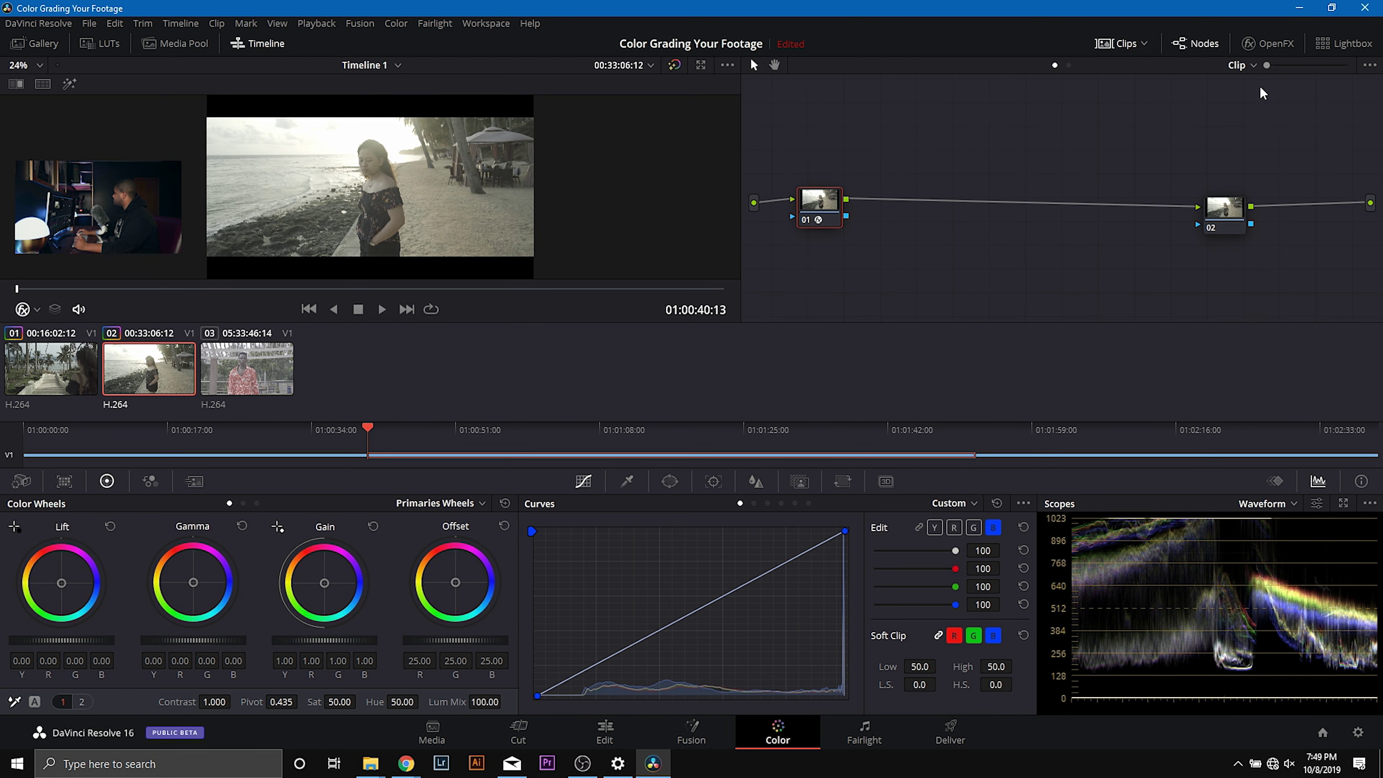
left_click_drag(1232, 206, 1011, 206)
left_click(1268, 43)
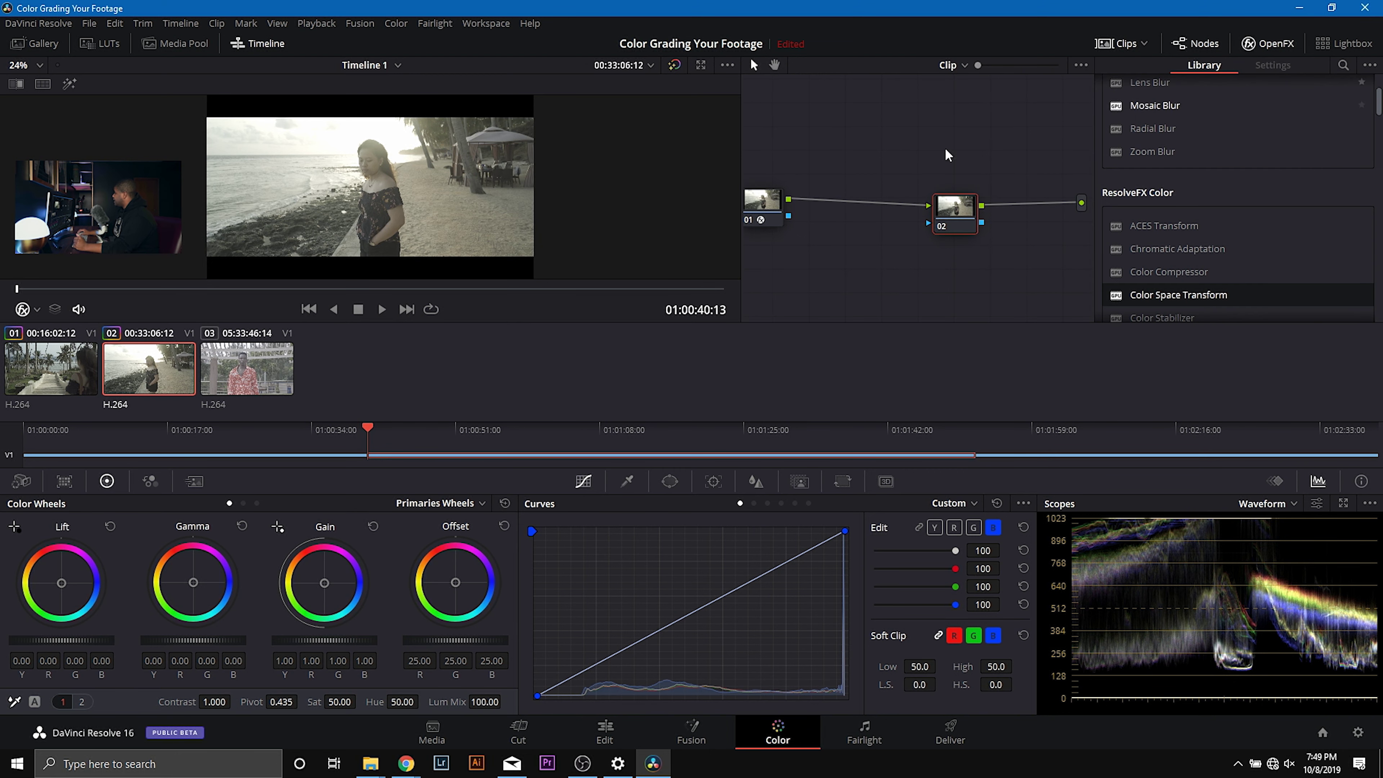
left_click(757, 205)
Set node 01's input to Sony S-Gamut with Sony S-Log gamma.
left_click(1276, 142)
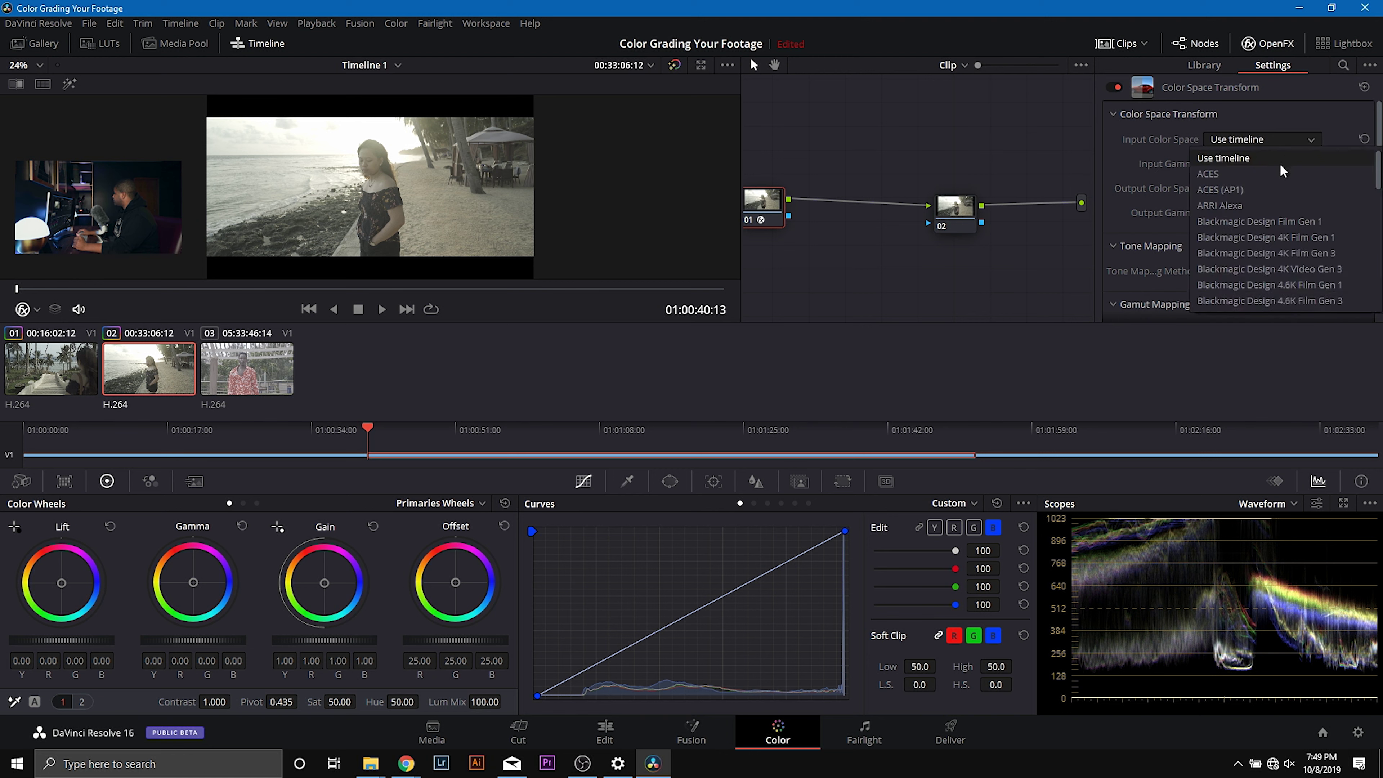
scroll(1274, 224, "down", 8)
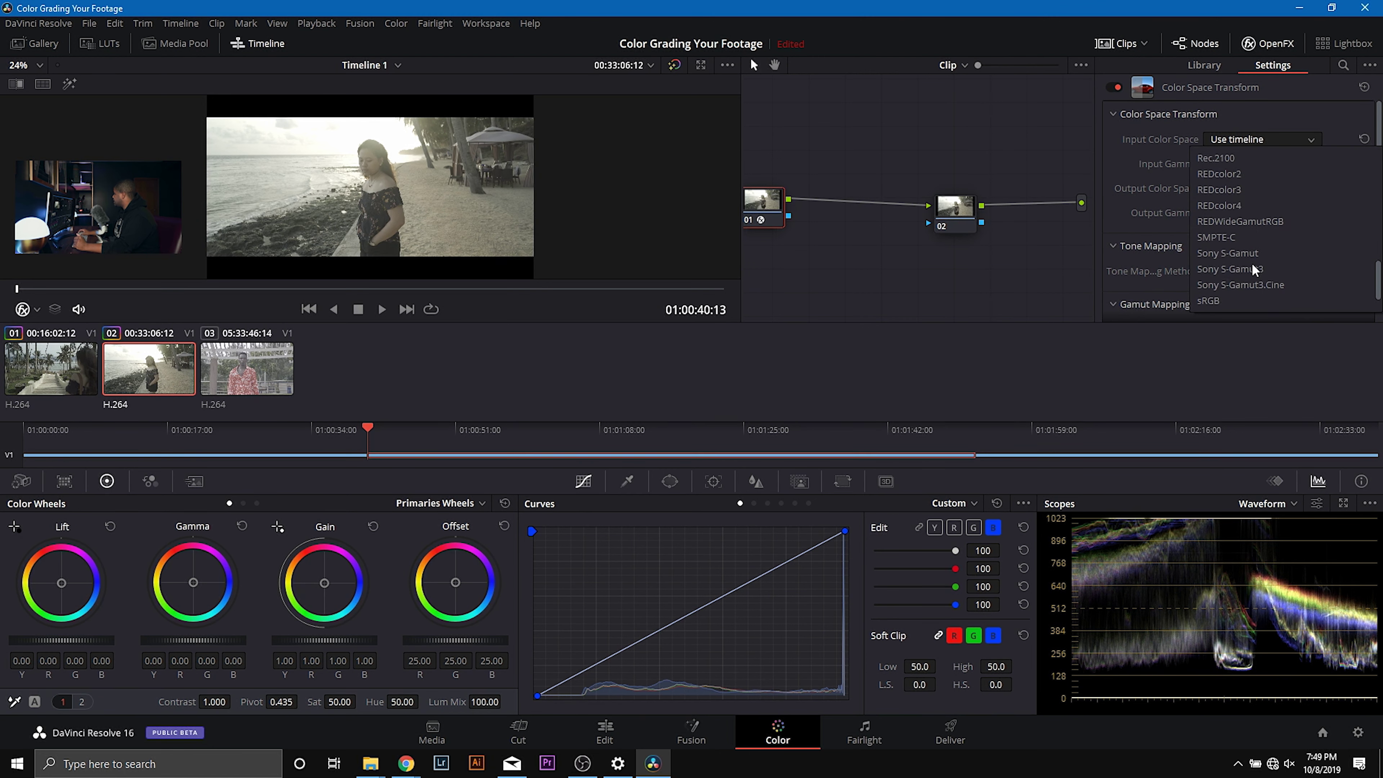
left_click(1248, 227)
left_click(1257, 164)
scroll(1248, 239, "down", 5)
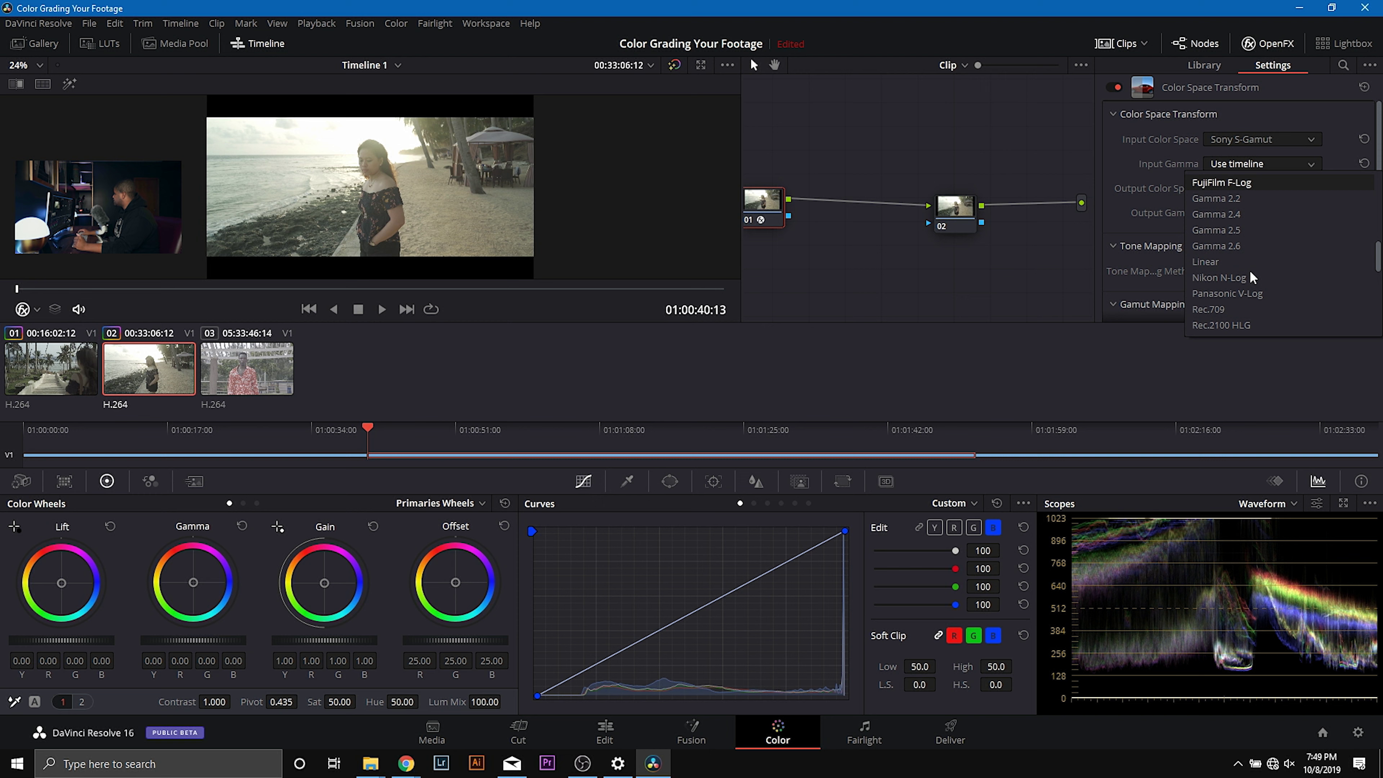
scroll(1247, 240, "down", 4)
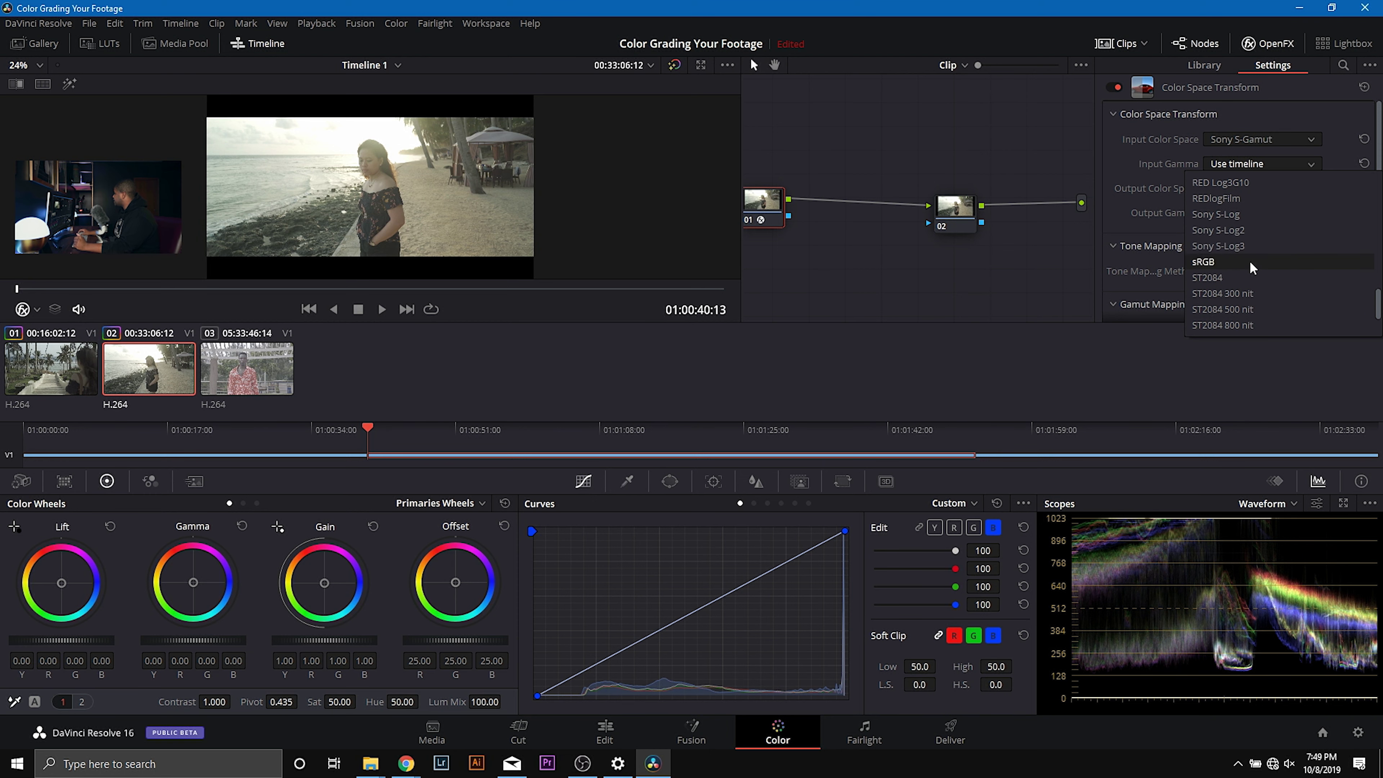
left_click(1244, 214)
Set node 01's output to Blackmagic Design 4K Video Gen 3 with ARRI LogC gamma.
left_click(1252, 188)
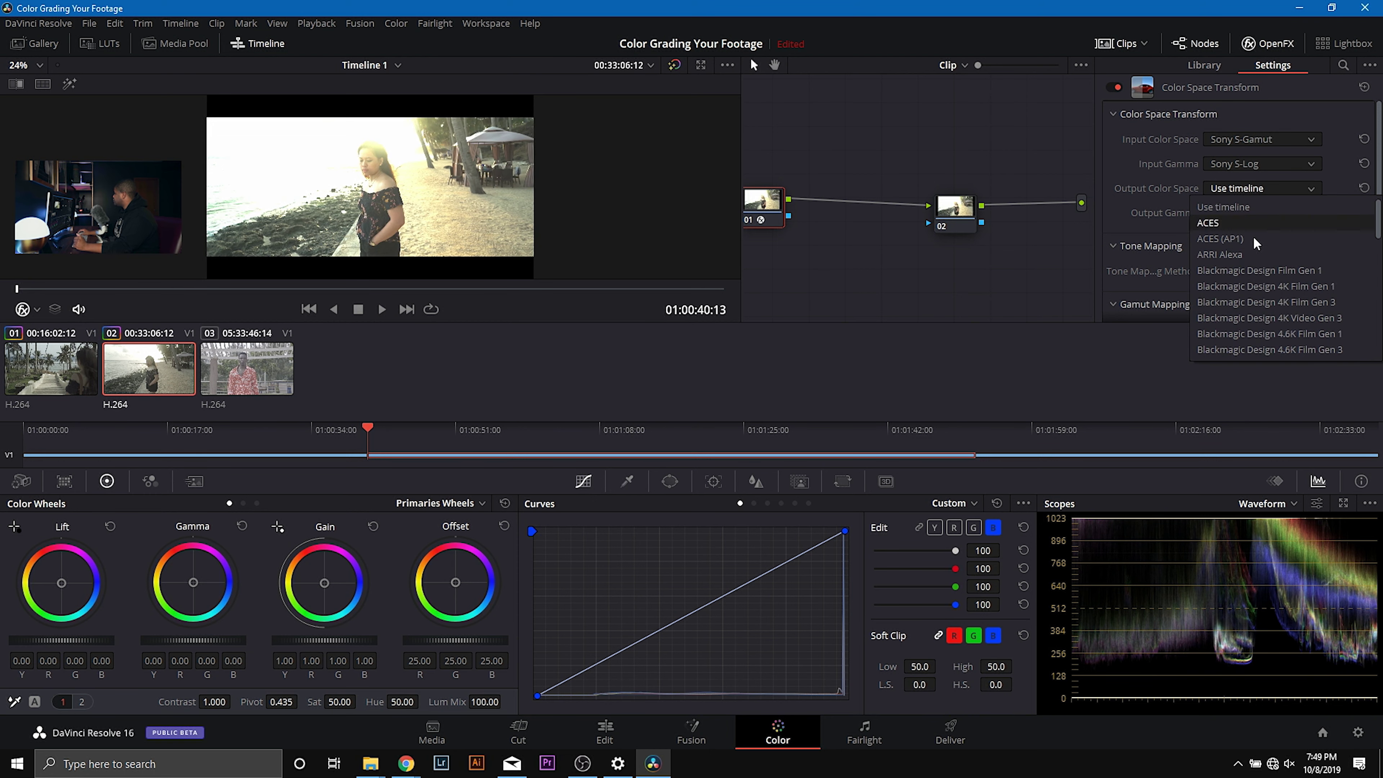
left_click(1301, 320)
left_click(1269, 212)
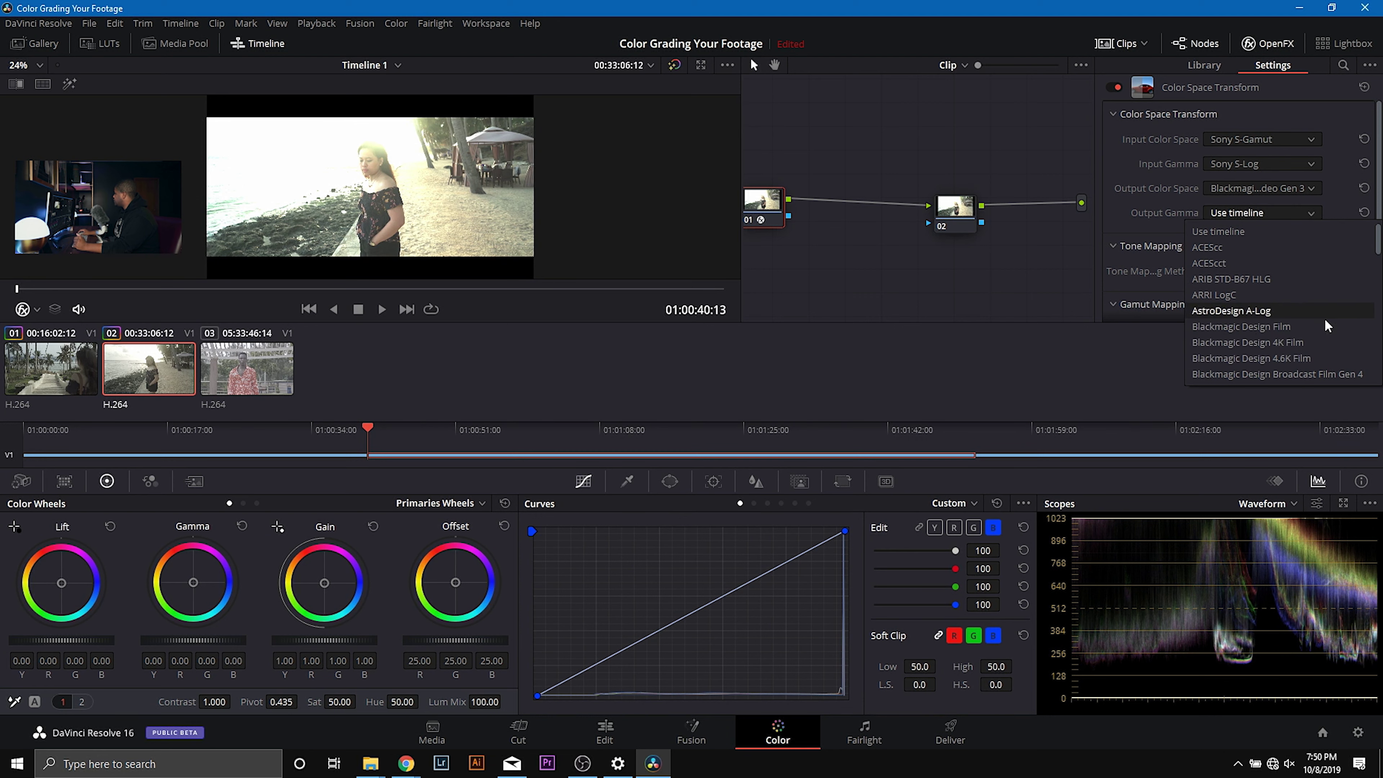
left_click(1234, 297)
Apply Color Space Transform to node 02 with input Blackmagic 4K Video Gen 3 and ARRI LogC gamma.
left_click(1204, 64)
left_click(950, 209)
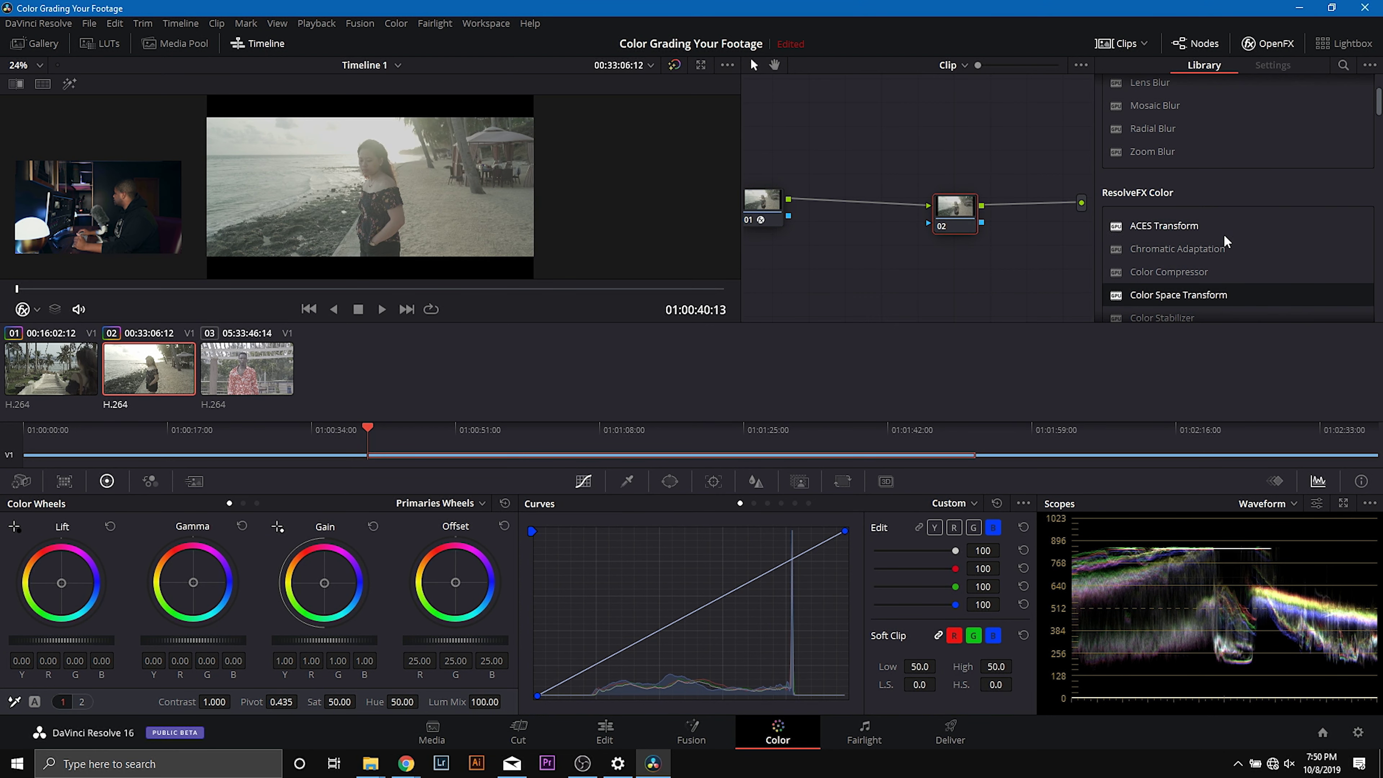
left_click_drag(1208, 299, 955, 208)
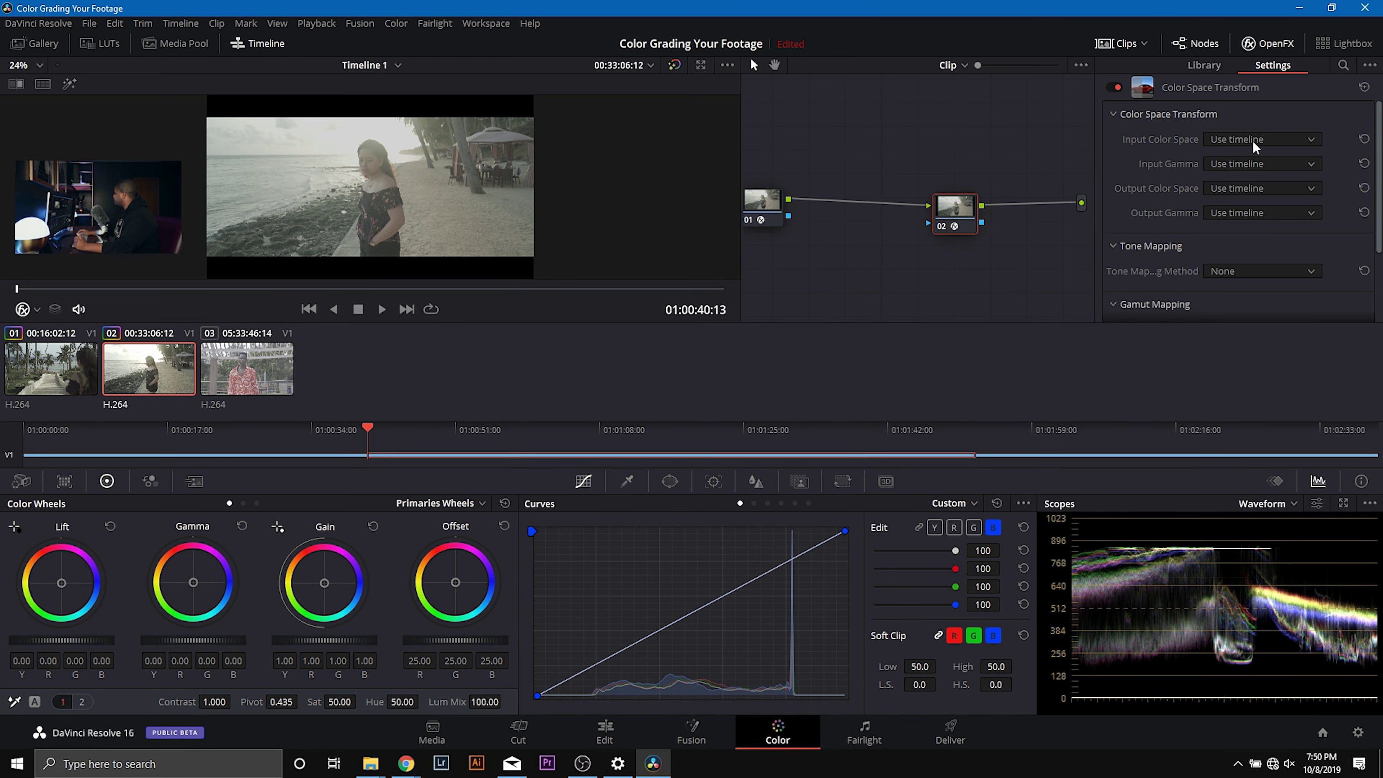
left_click(1253, 142)
left_click(1315, 269)
left_click(1277, 161)
left_click(1272, 225)
Set the output to Rec.709 colour space and gamma with Luminance Mapping, then compare before/after.
left_click(1273, 191)
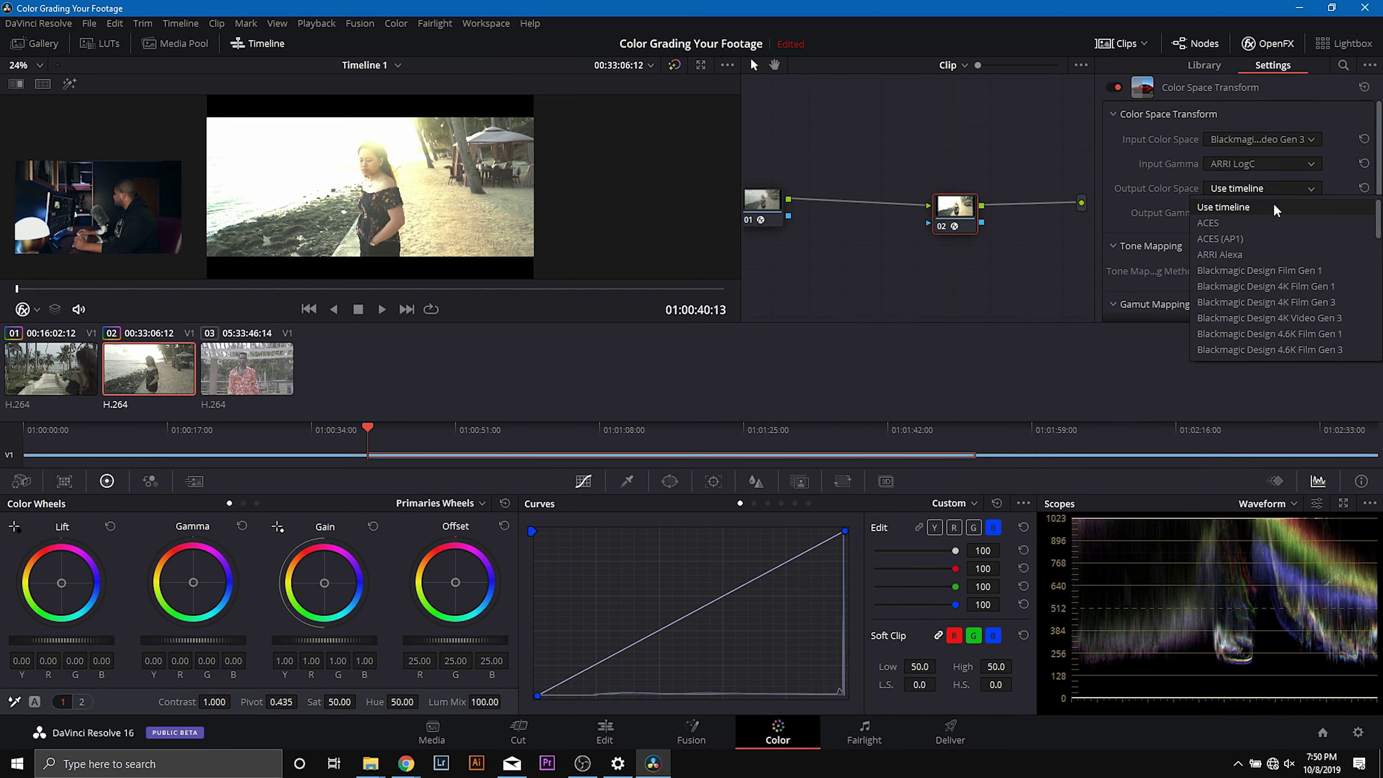
scroll(1278, 293, "down", 5)
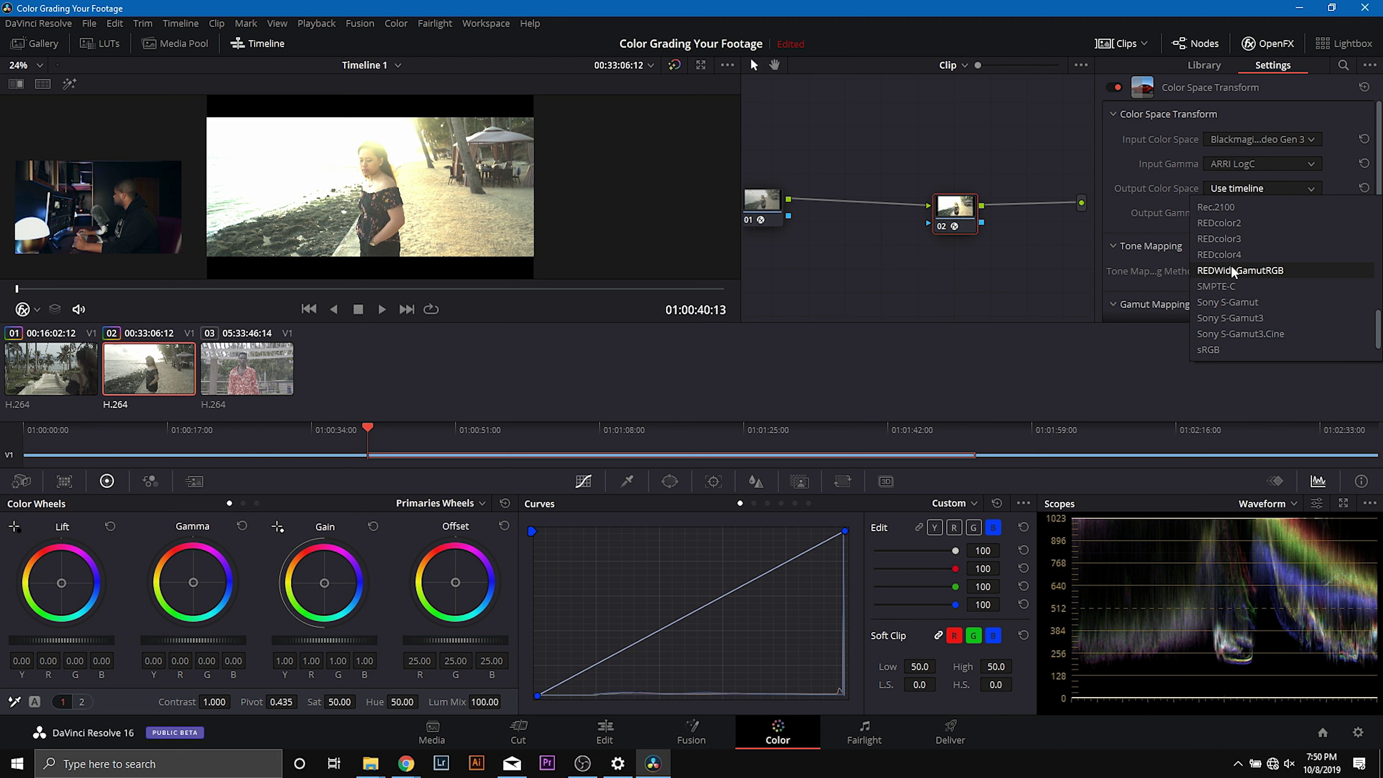
scroll(1228, 238, "up", 2)
left_click(1223, 227)
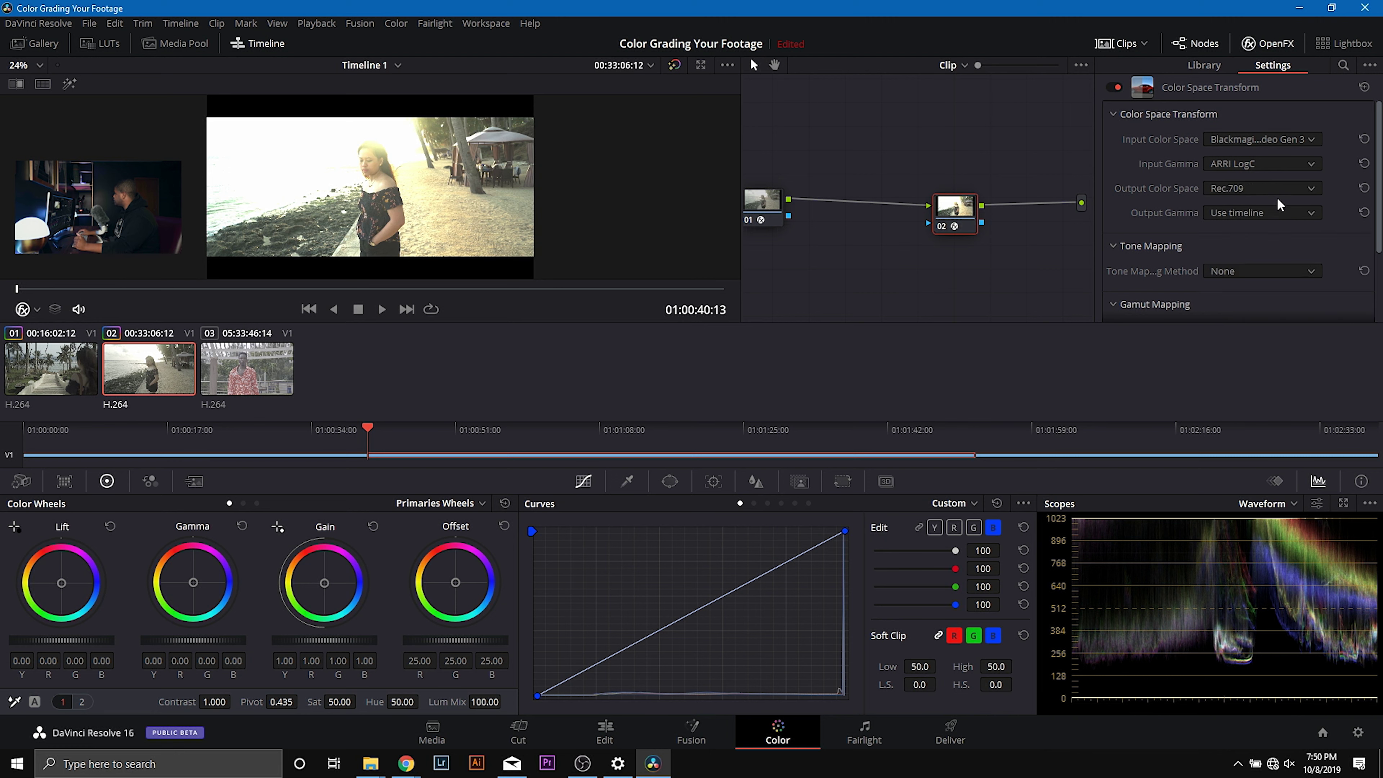
left_click(1275, 213)
scroll(1264, 308, "down", 5)
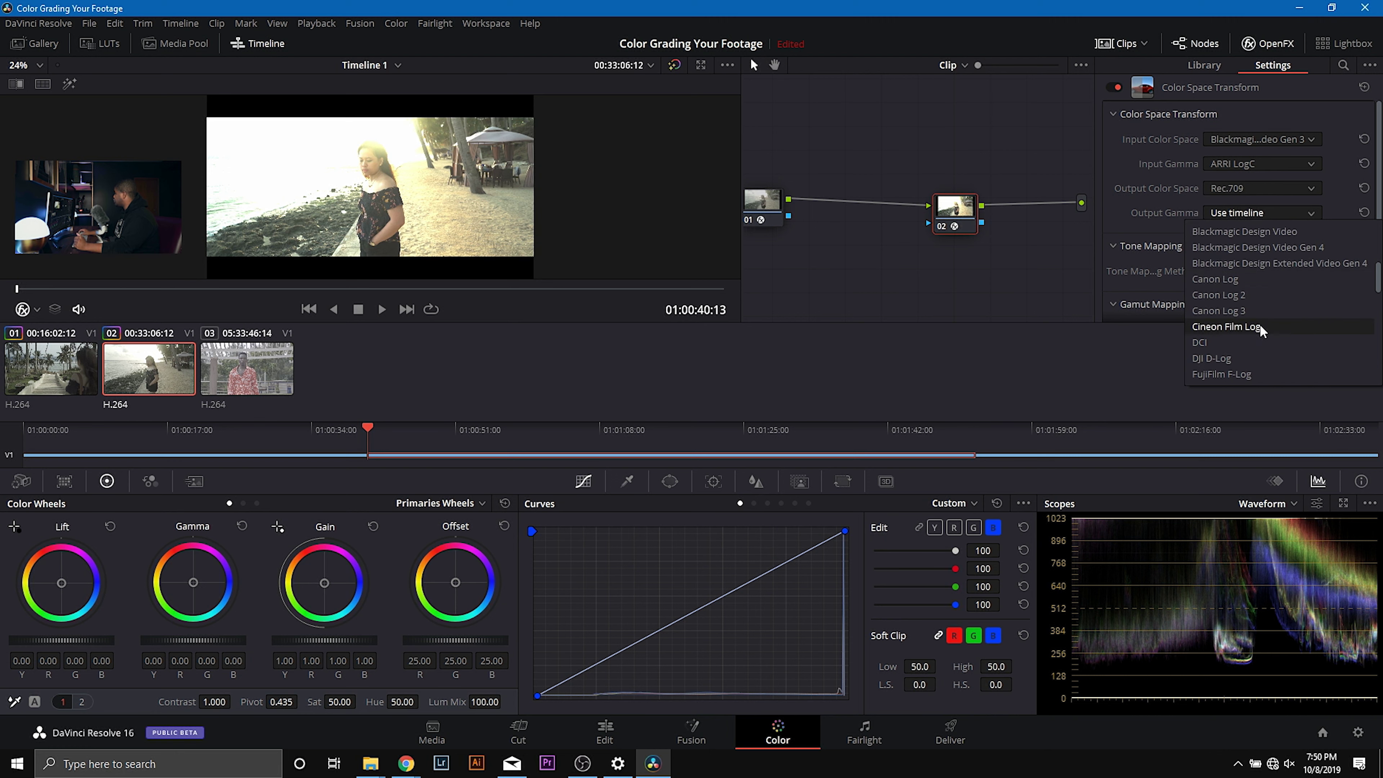
scroll(1259, 324, "down", 5)
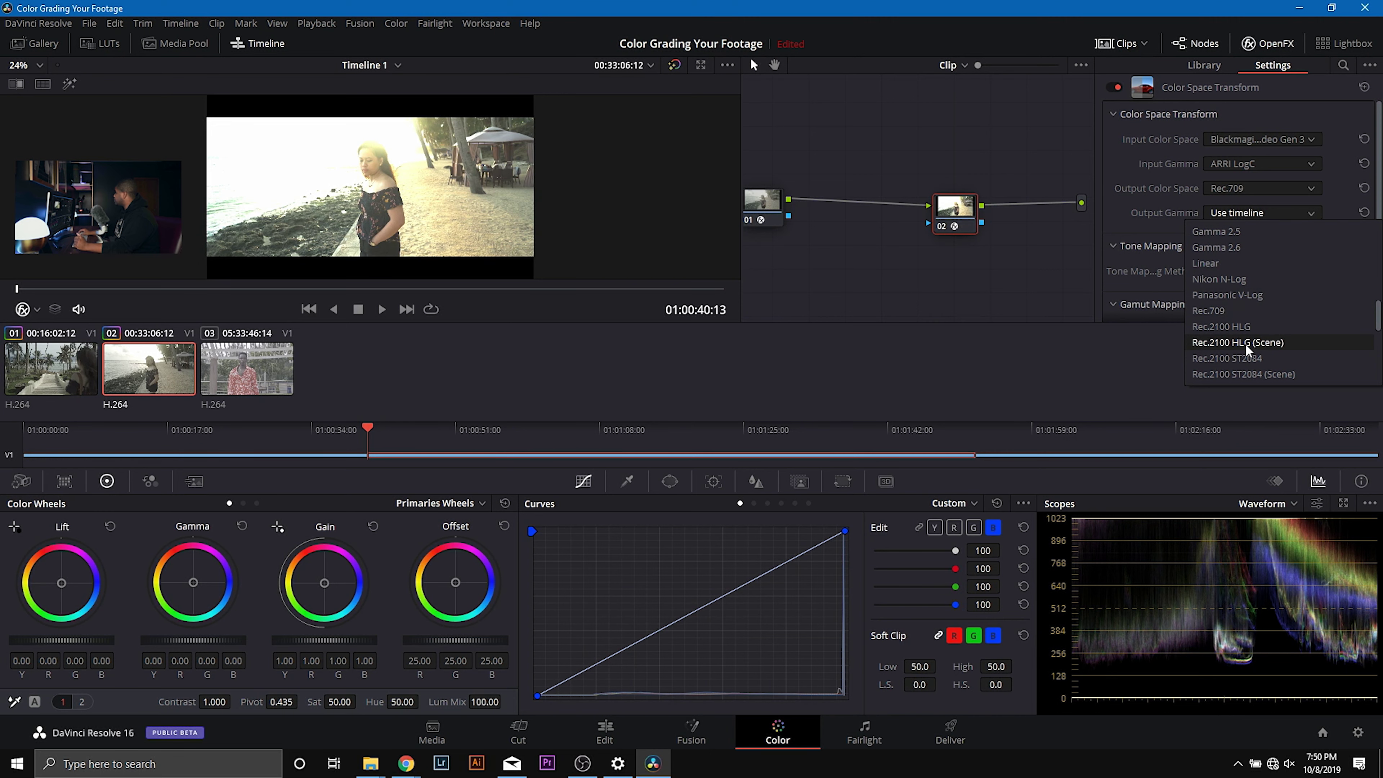
left_click(1216, 309)
left_click(1246, 270)
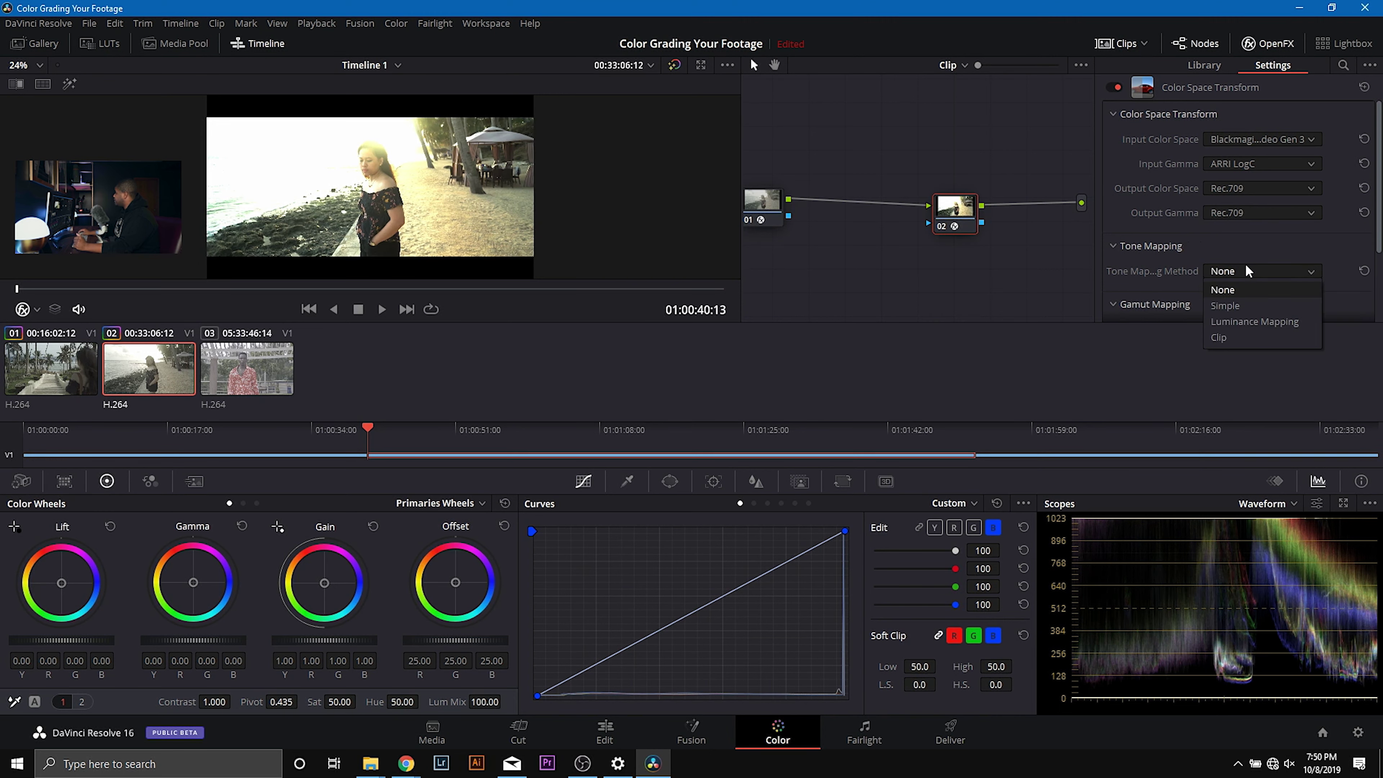
left_click(1253, 319)
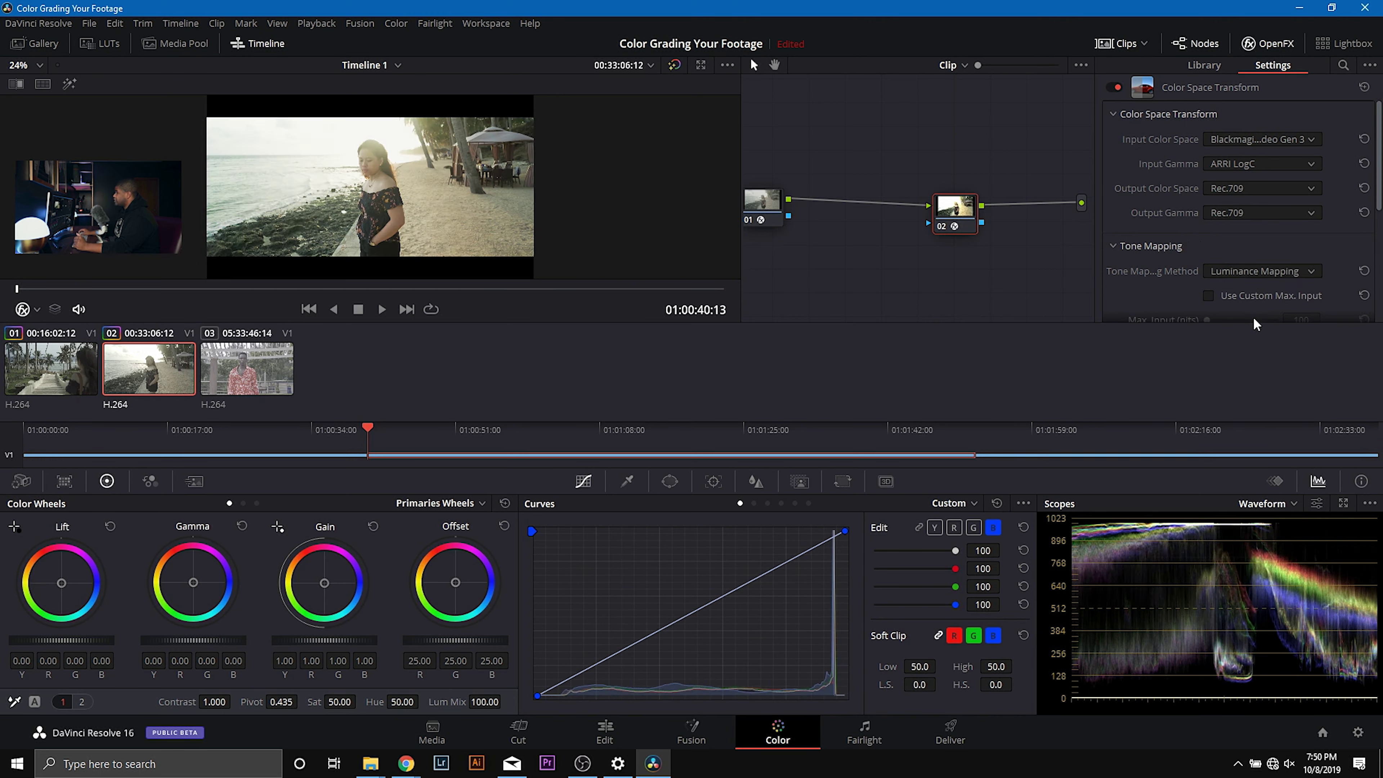
left_click(674, 65)
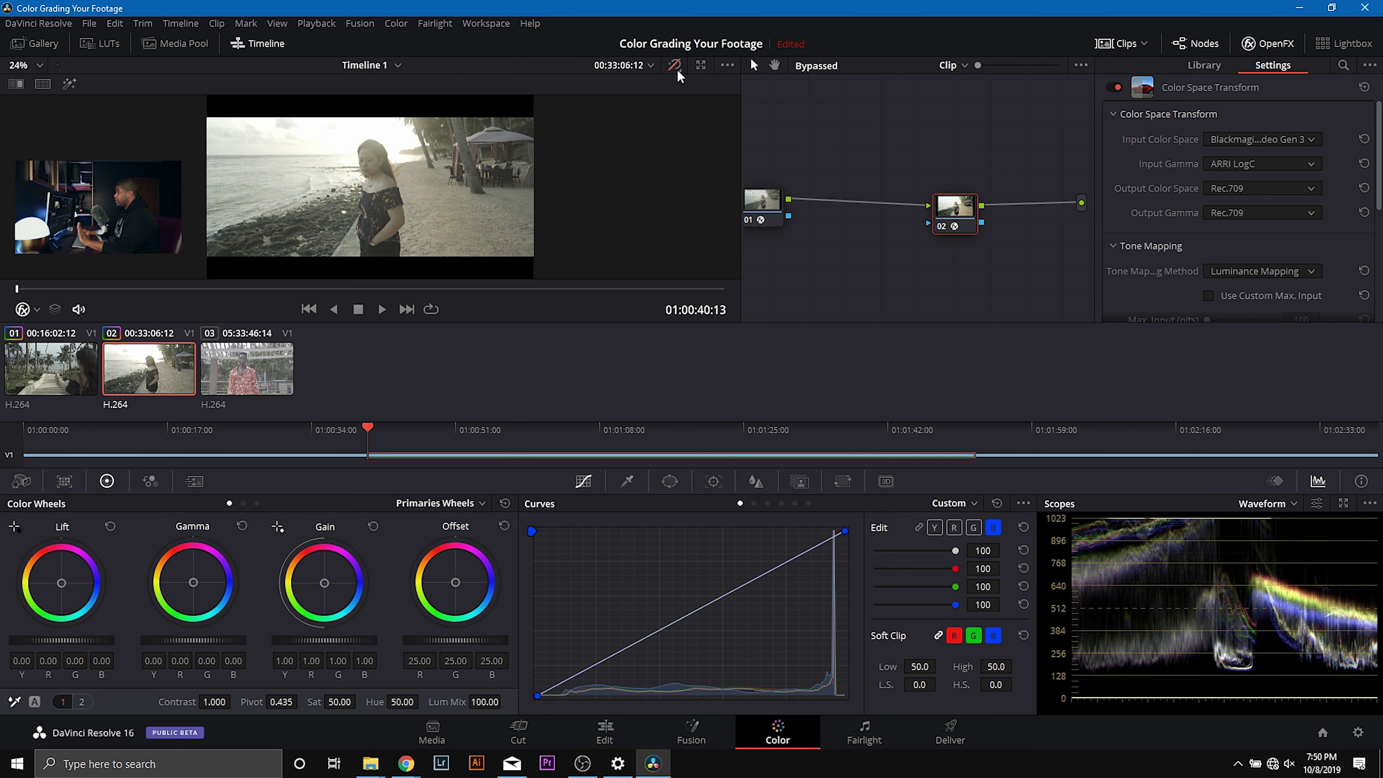
left_click(676, 69)
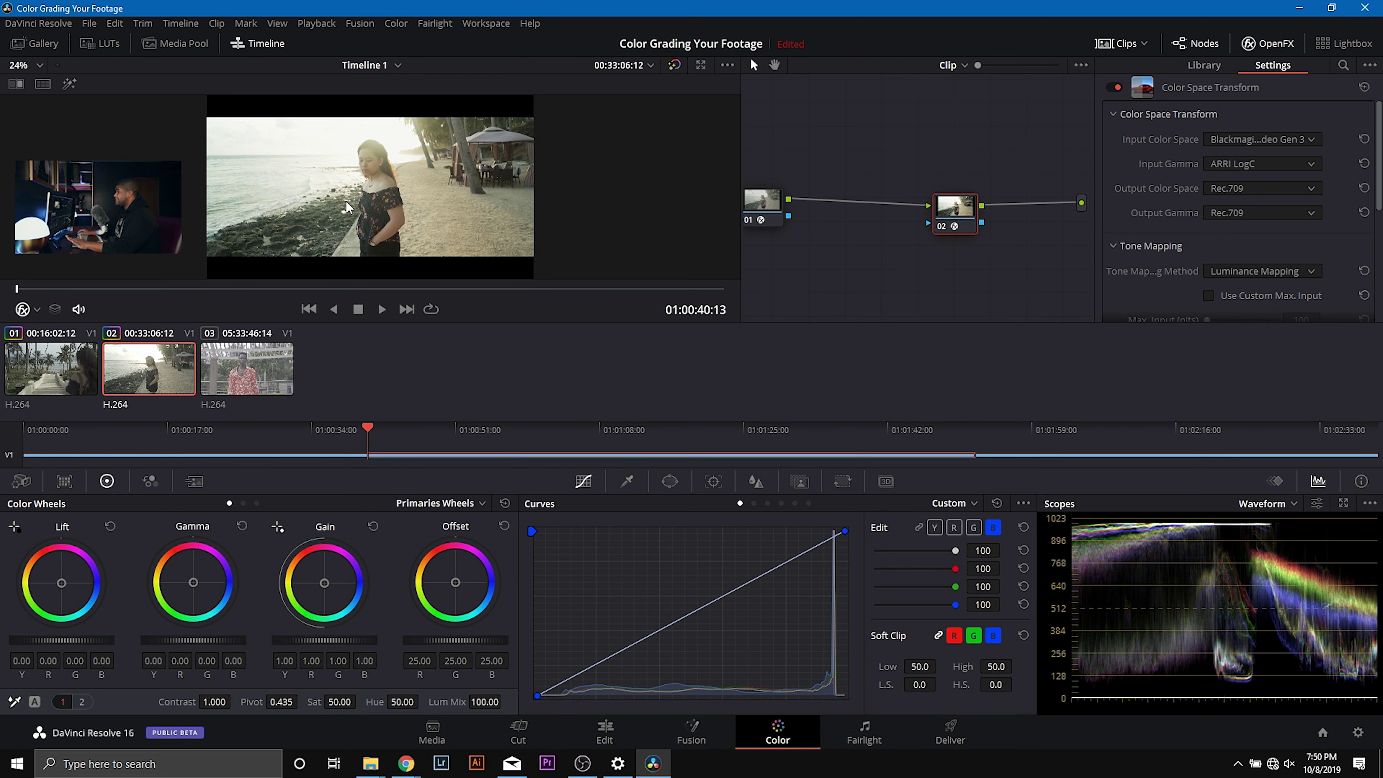
Add serial node 03 after node 01 with Offset 15.45 and saturation 74.40, moving node 02 aside.
right_click(773, 203)
mouse_move(881, 274)
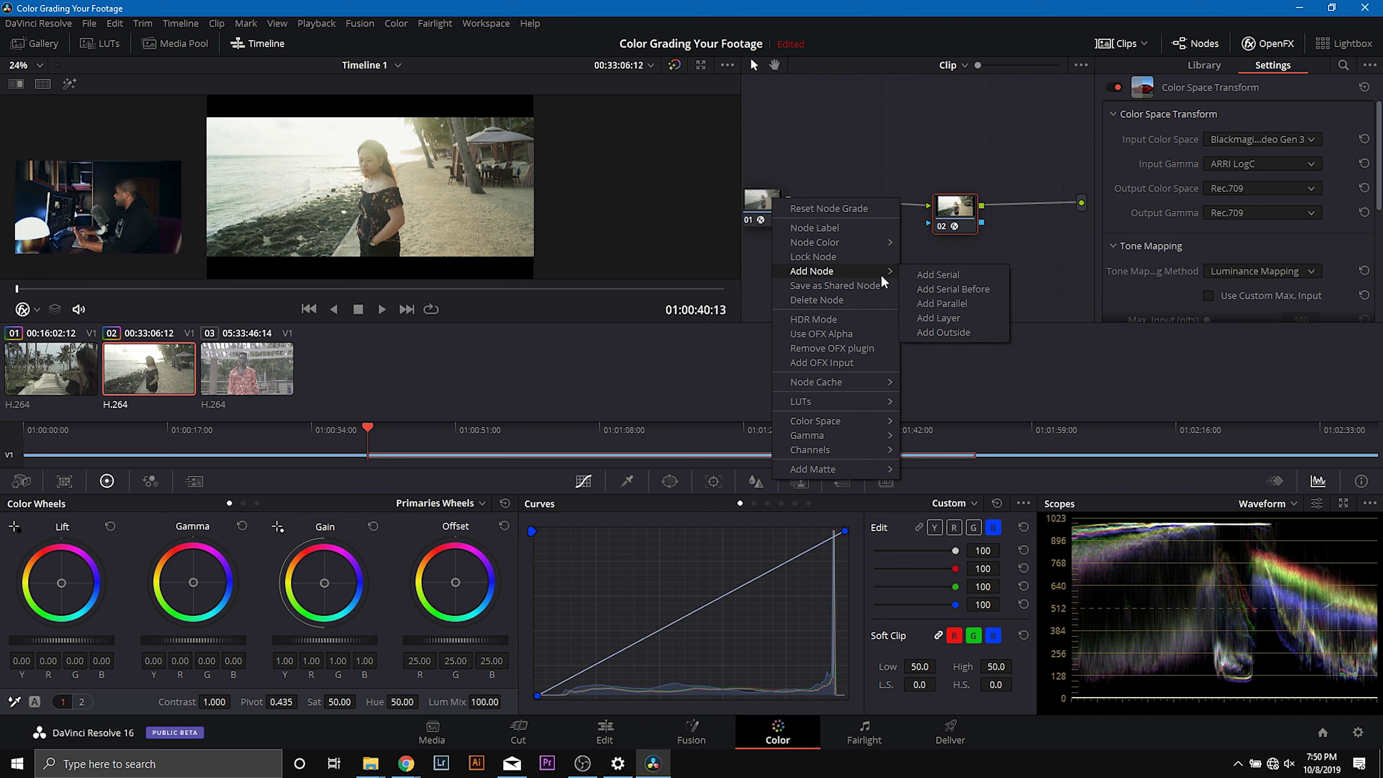
left_click(926, 274)
mouse_move(469, 641)
left_mouse_down()
mouse_move(319, 641)
mouse_move(458, 640)
left_mouse_up()
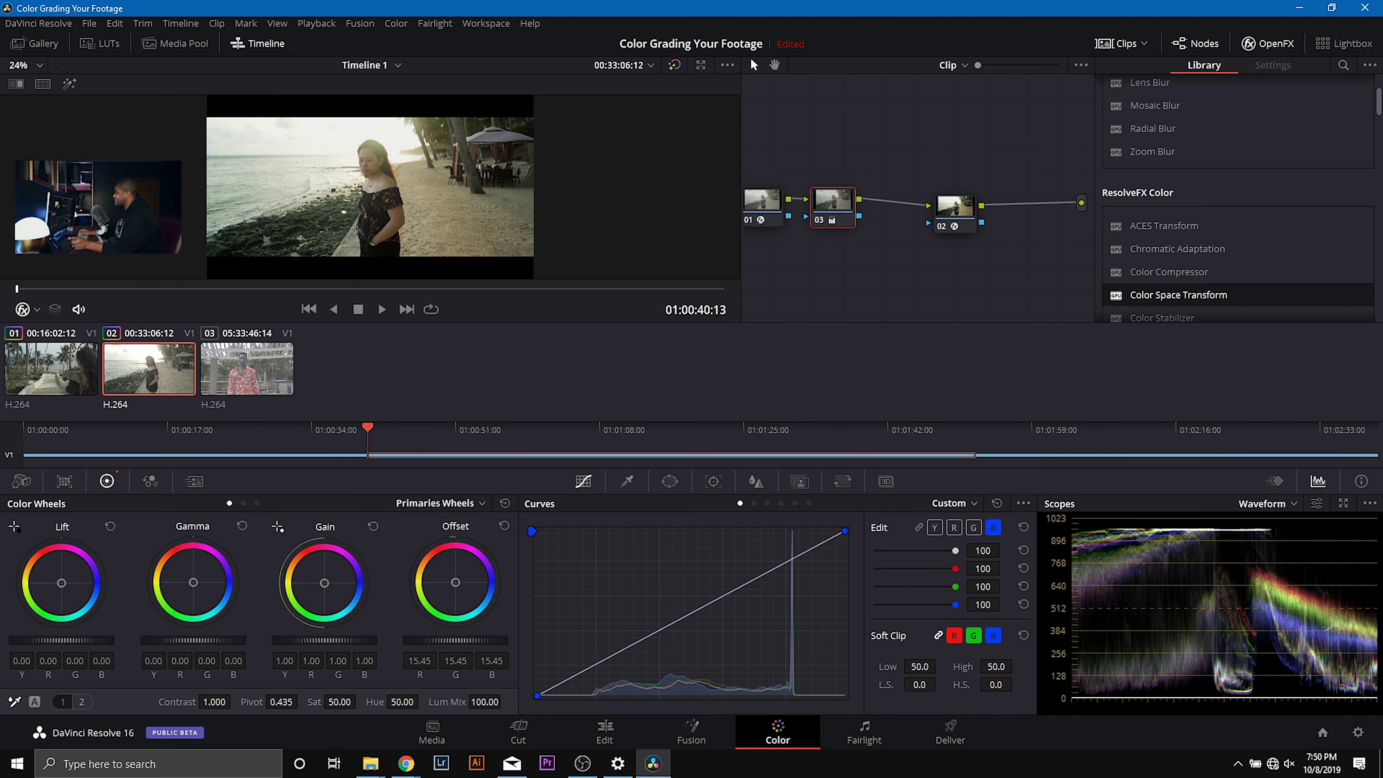
left_click_drag(340, 702, 360, 701)
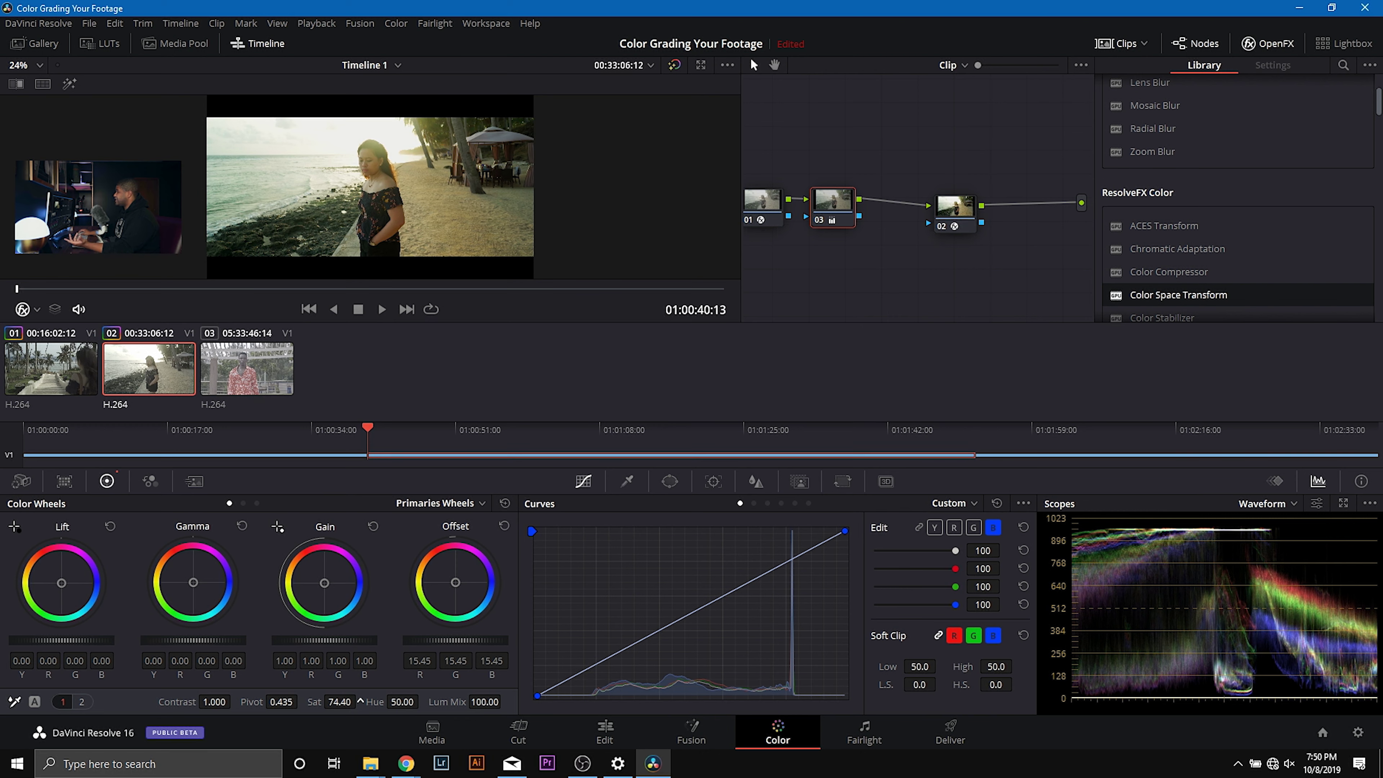
left_click_drag(958, 217, 1026, 197)
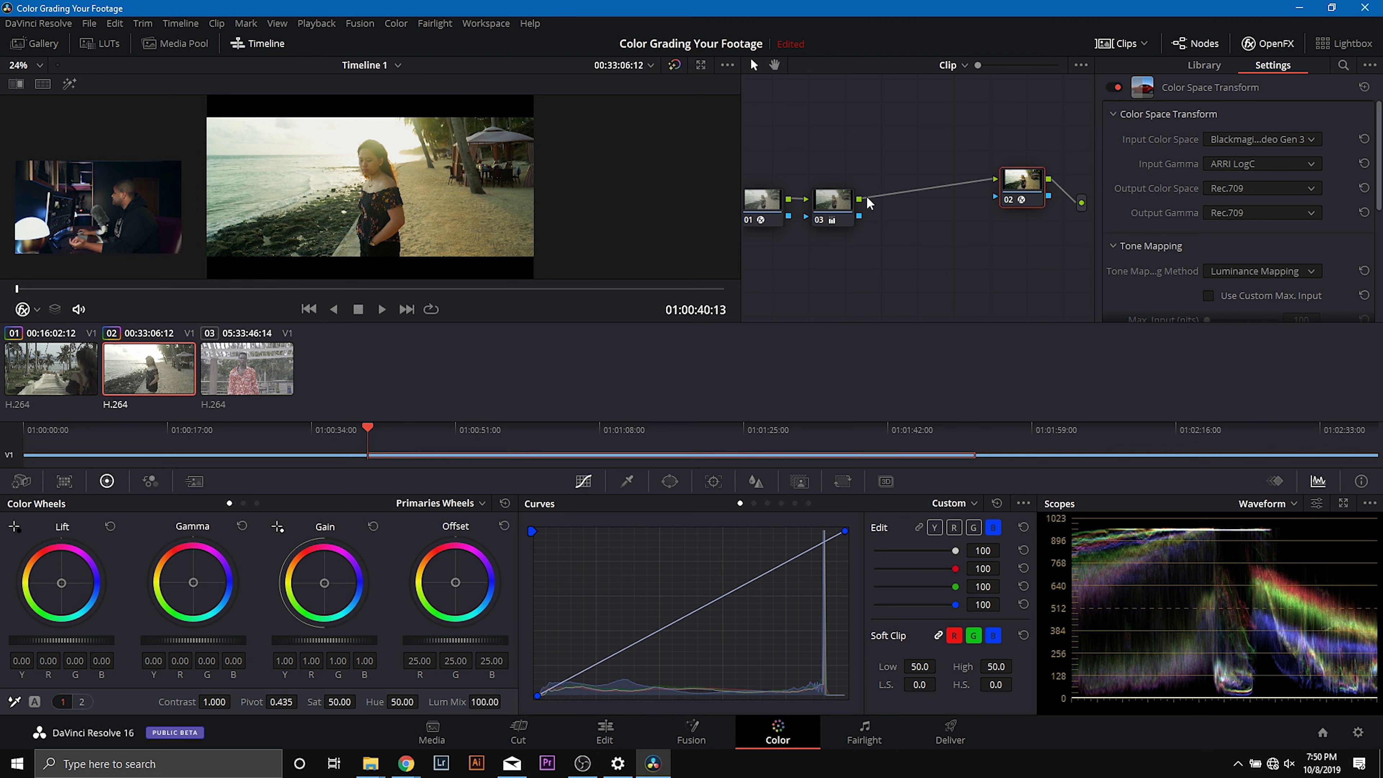
Add serial node 04 after node 03 and position it in the graph.
right_click(841, 200)
mouse_move(916, 269)
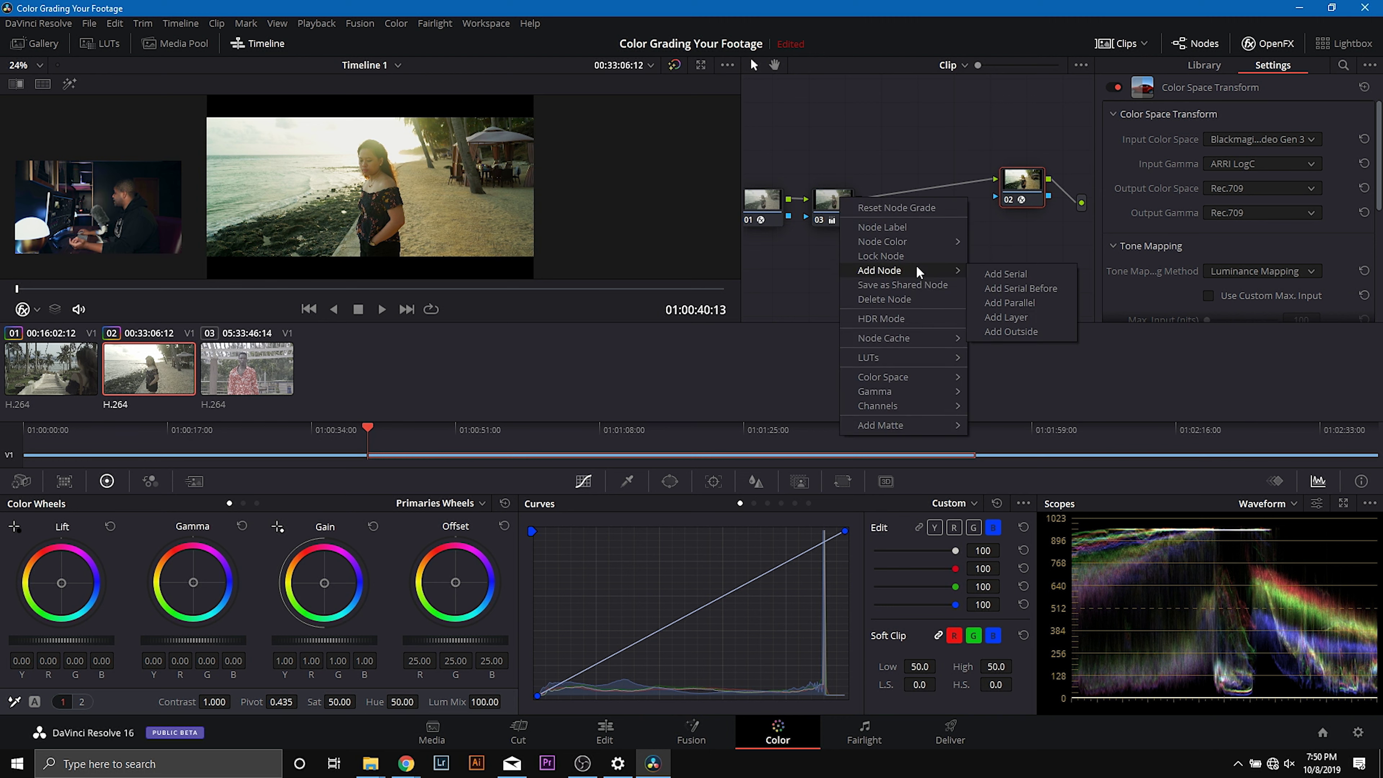
left_click(985, 271)
left_click_drag(913, 211, 908, 205)
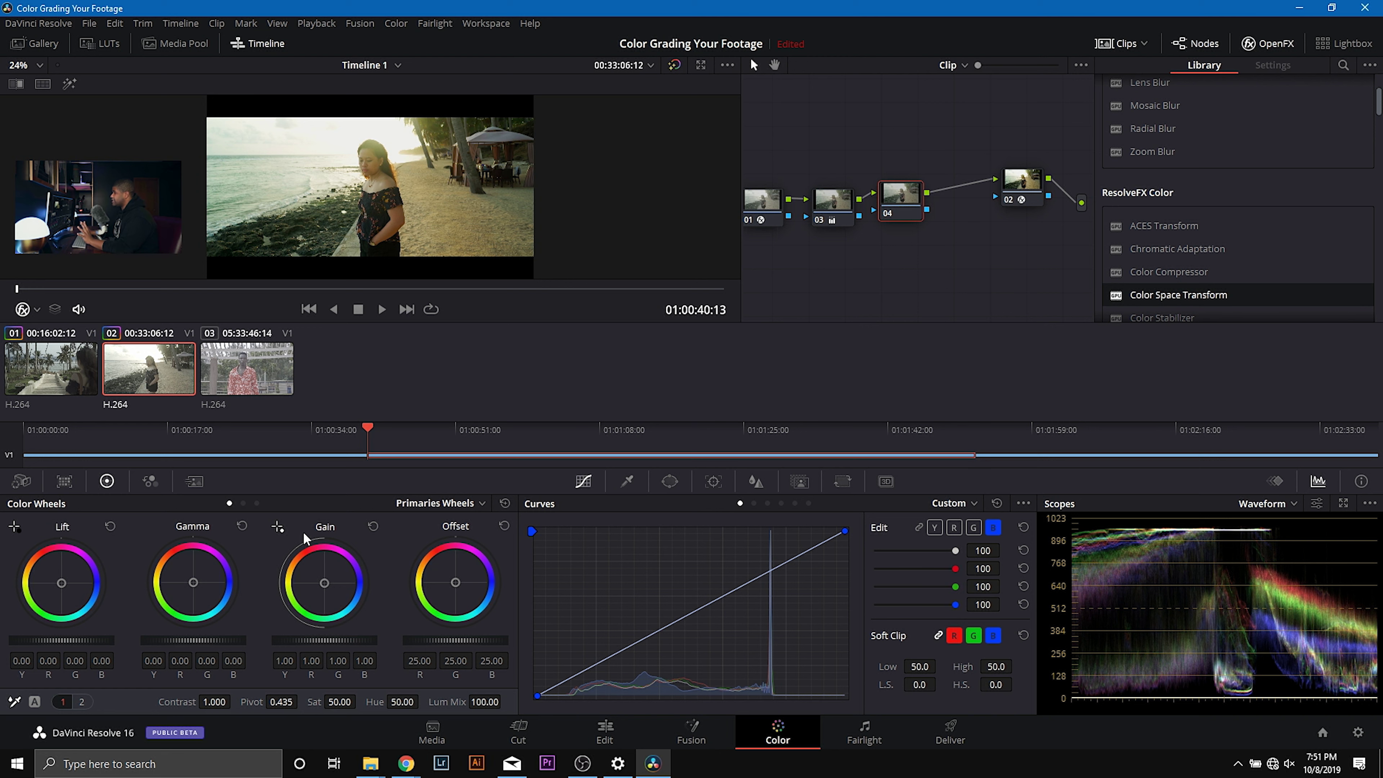
Qualify the woman's skin by sampling it and widening the selection, checking the matte.
left_click(629, 481)
left_click(900, 548)
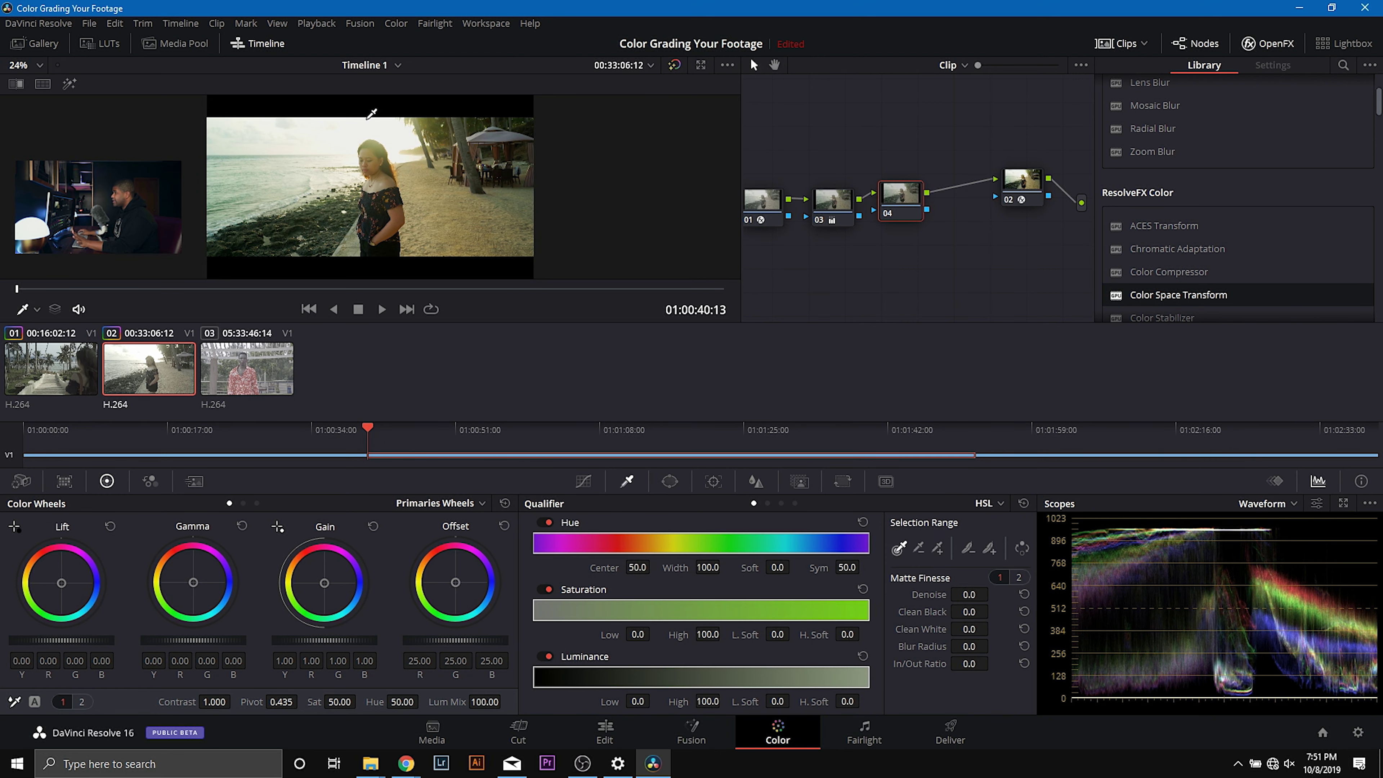
left_click(377, 163)
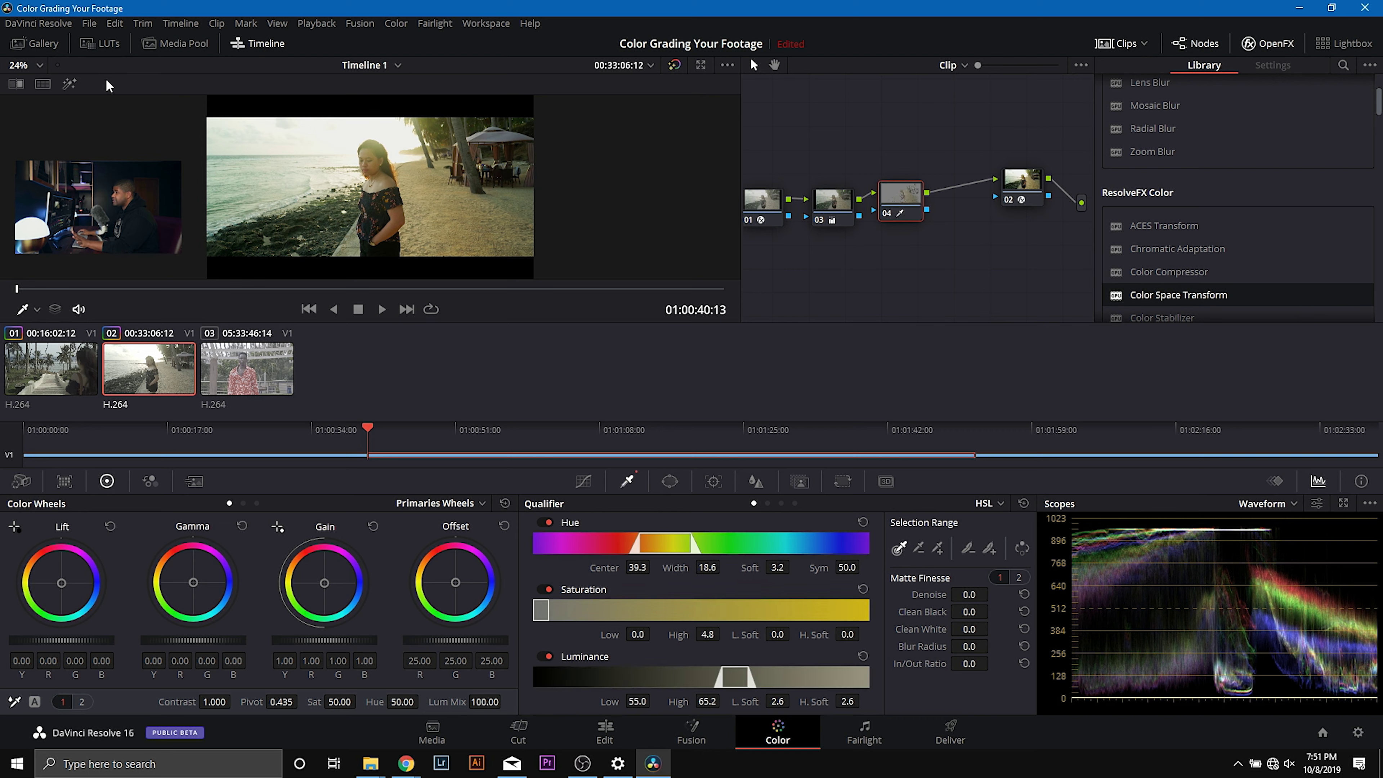
left_click(69, 84)
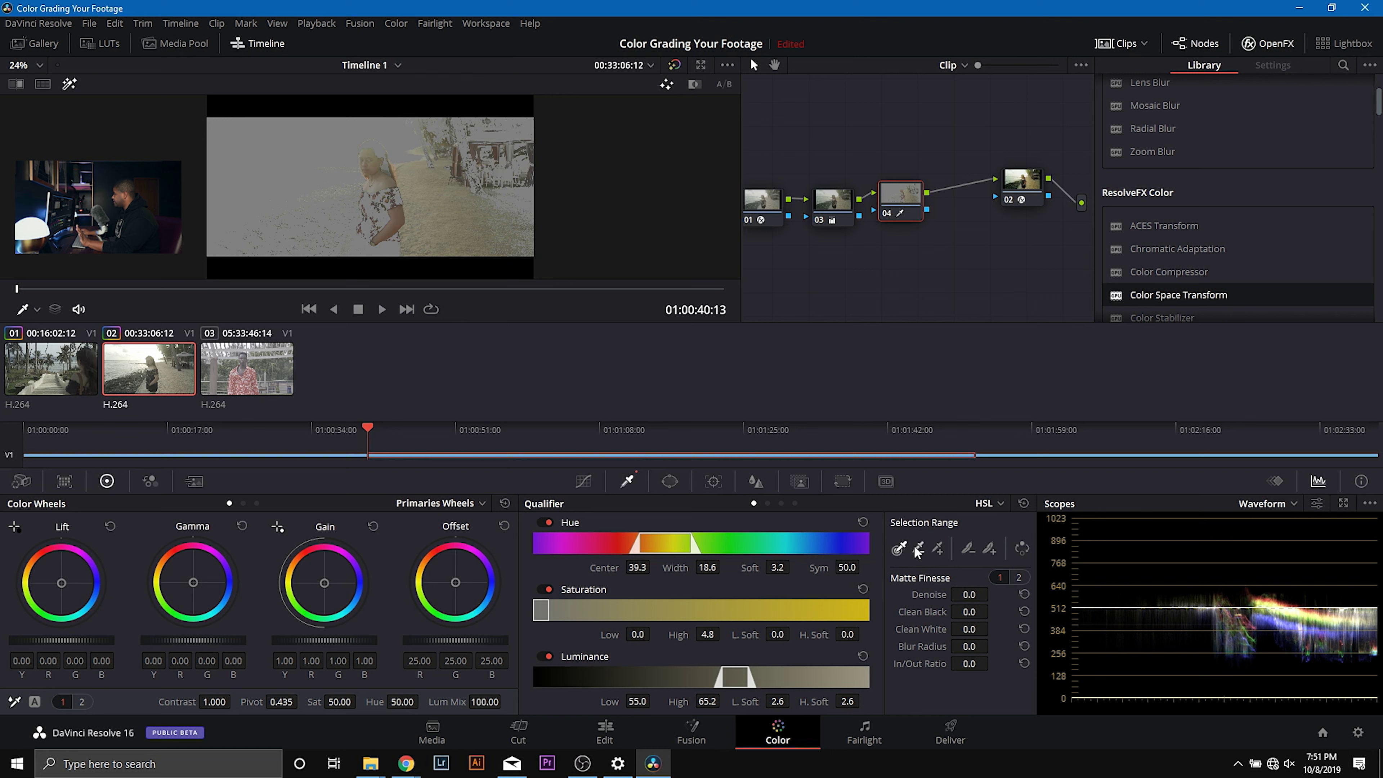
left_click(937, 548)
left_click(535, 199)
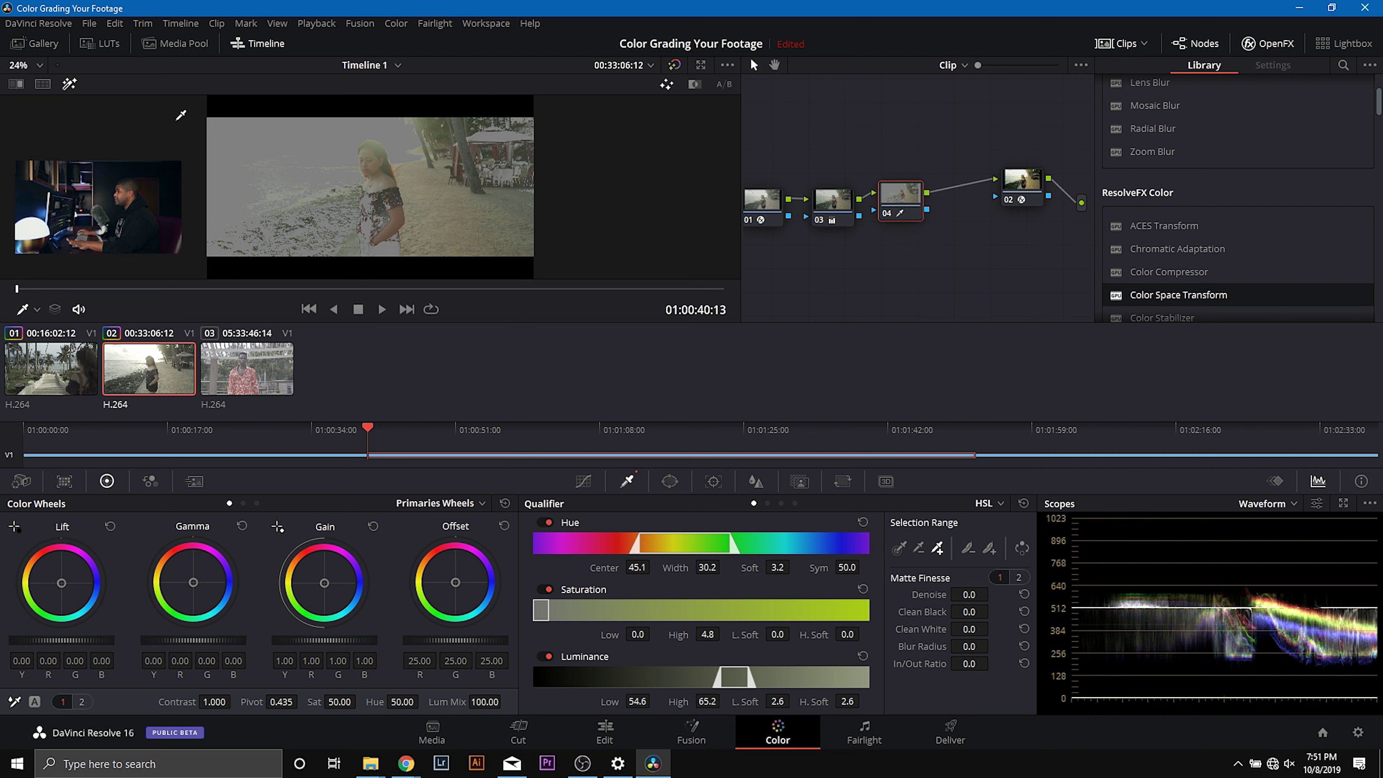
left_click(71, 84)
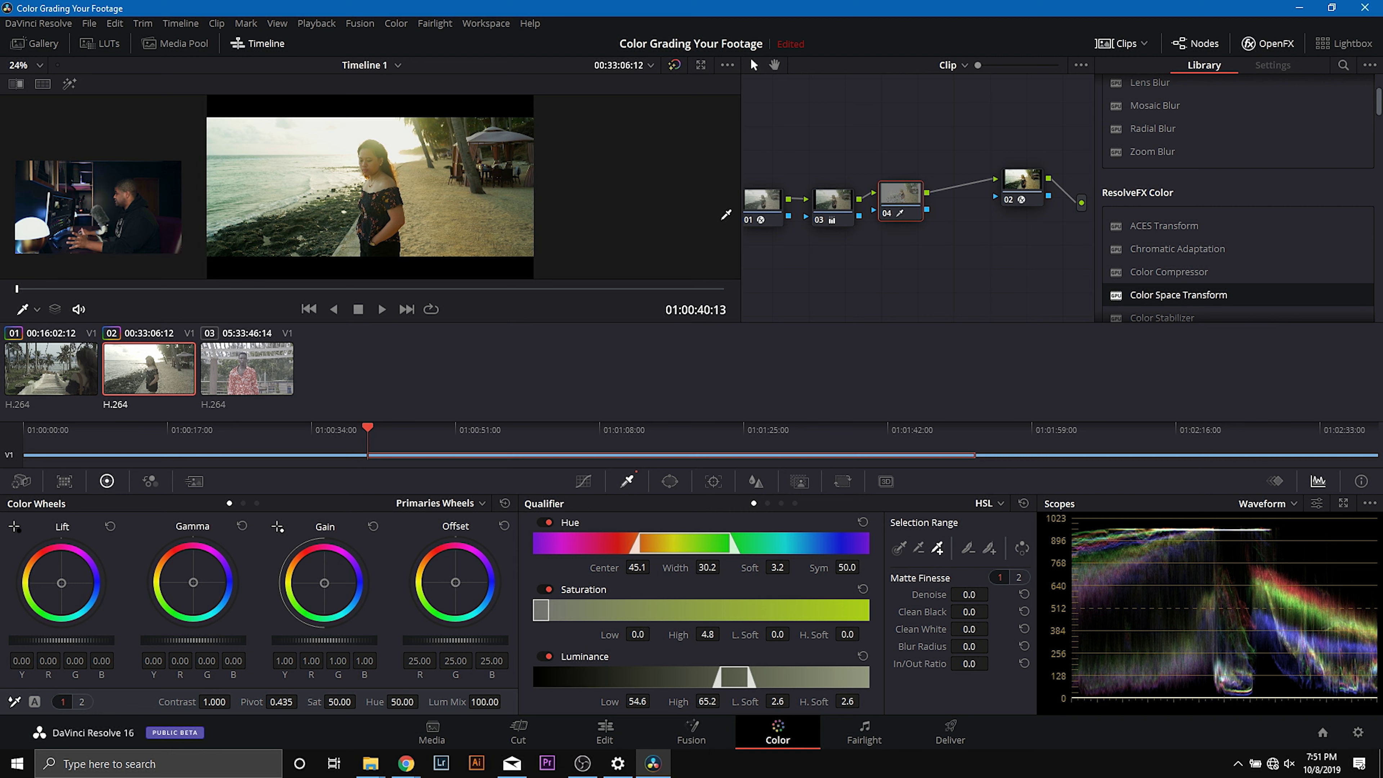
Switch the scope to Vectorscope, preview the skin matte again, and bring up the window controls.
left_click(1278, 501)
left_click(1278, 548)
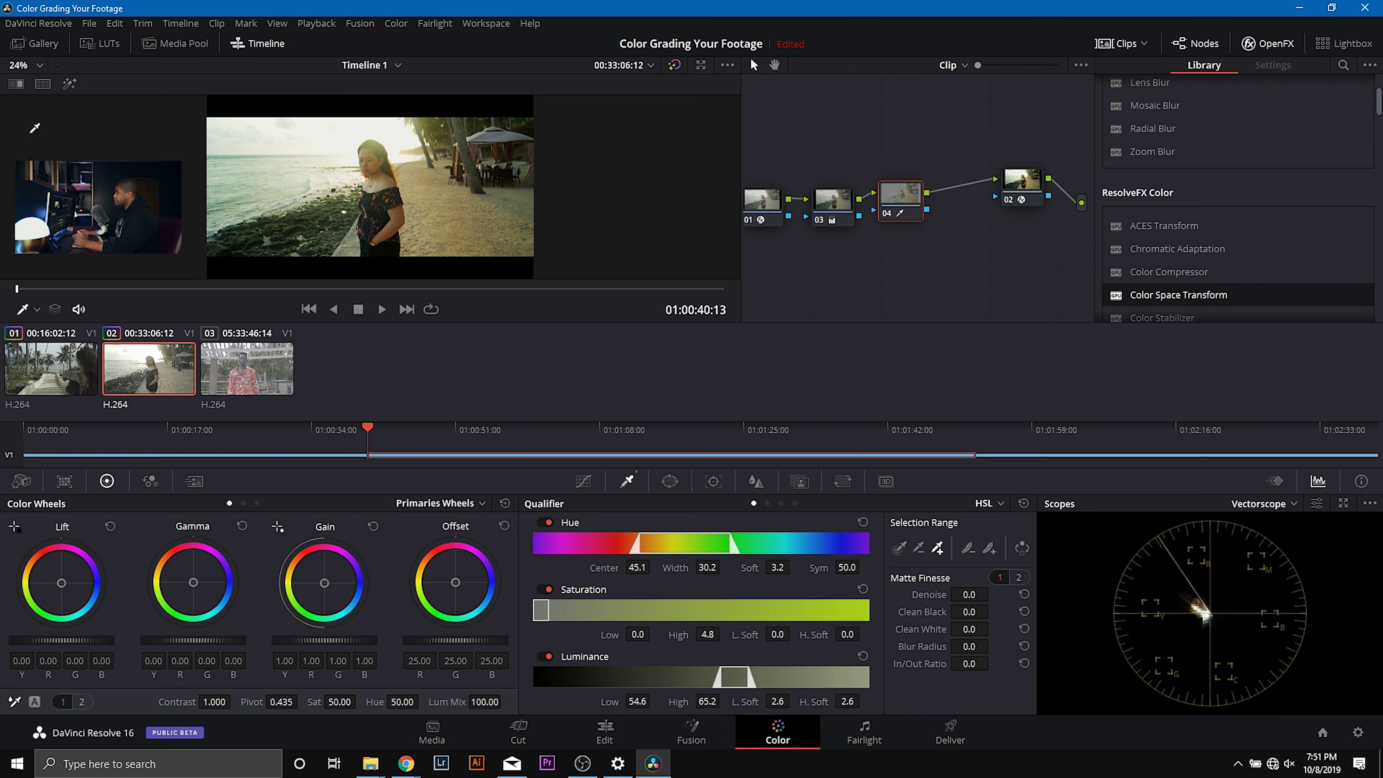
left_click(69, 83)
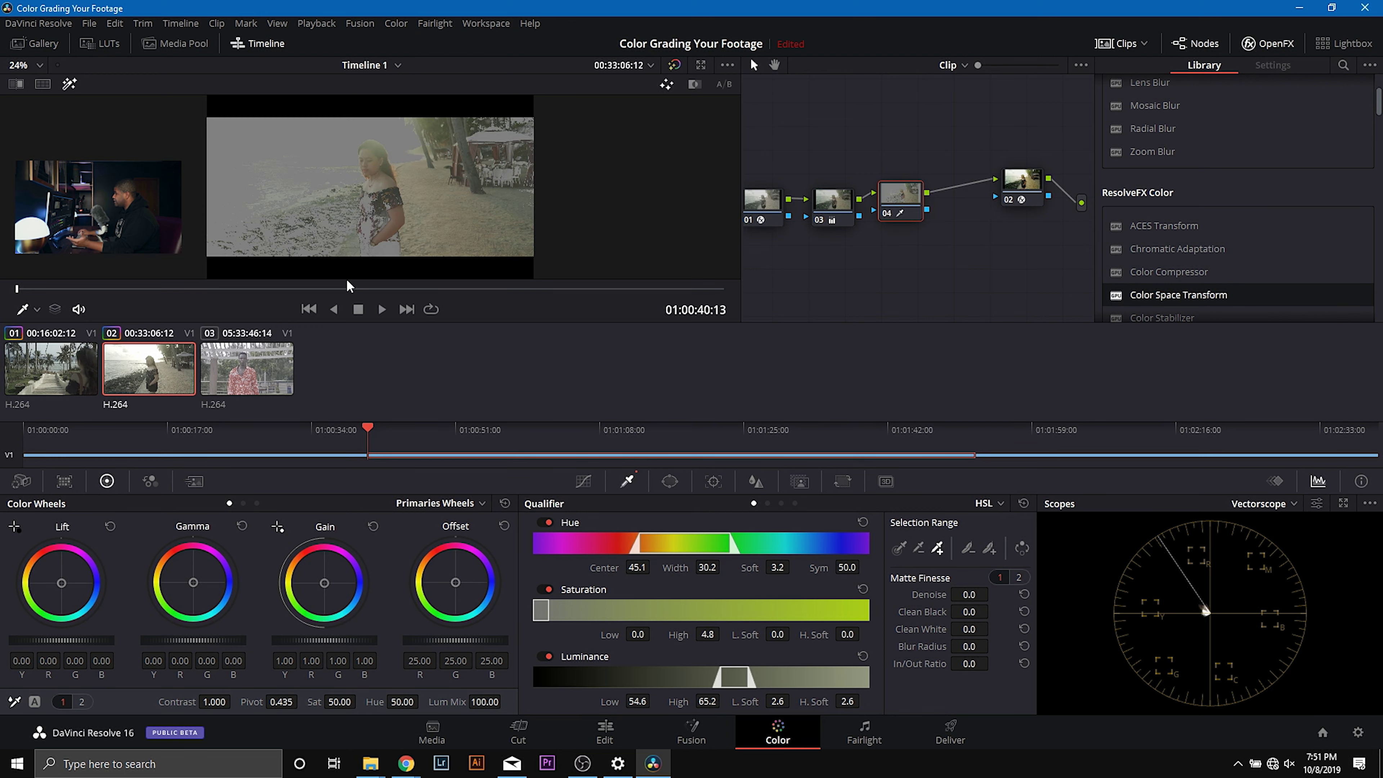
left_click(670, 481)
Add a circle window to node 04, moving it up and shrinking it over the woman's face.
left_click(551, 596)
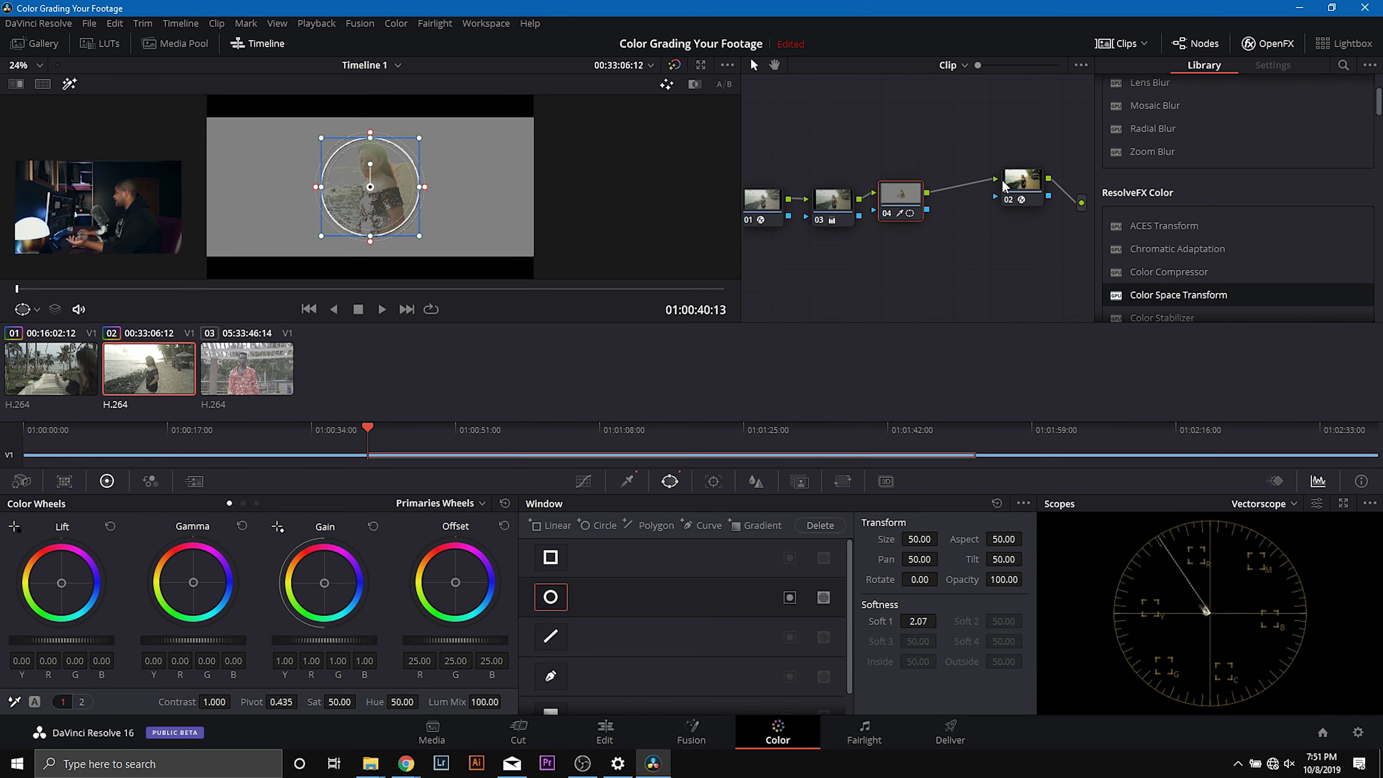
left_click_drag(377, 188, 376, 169)
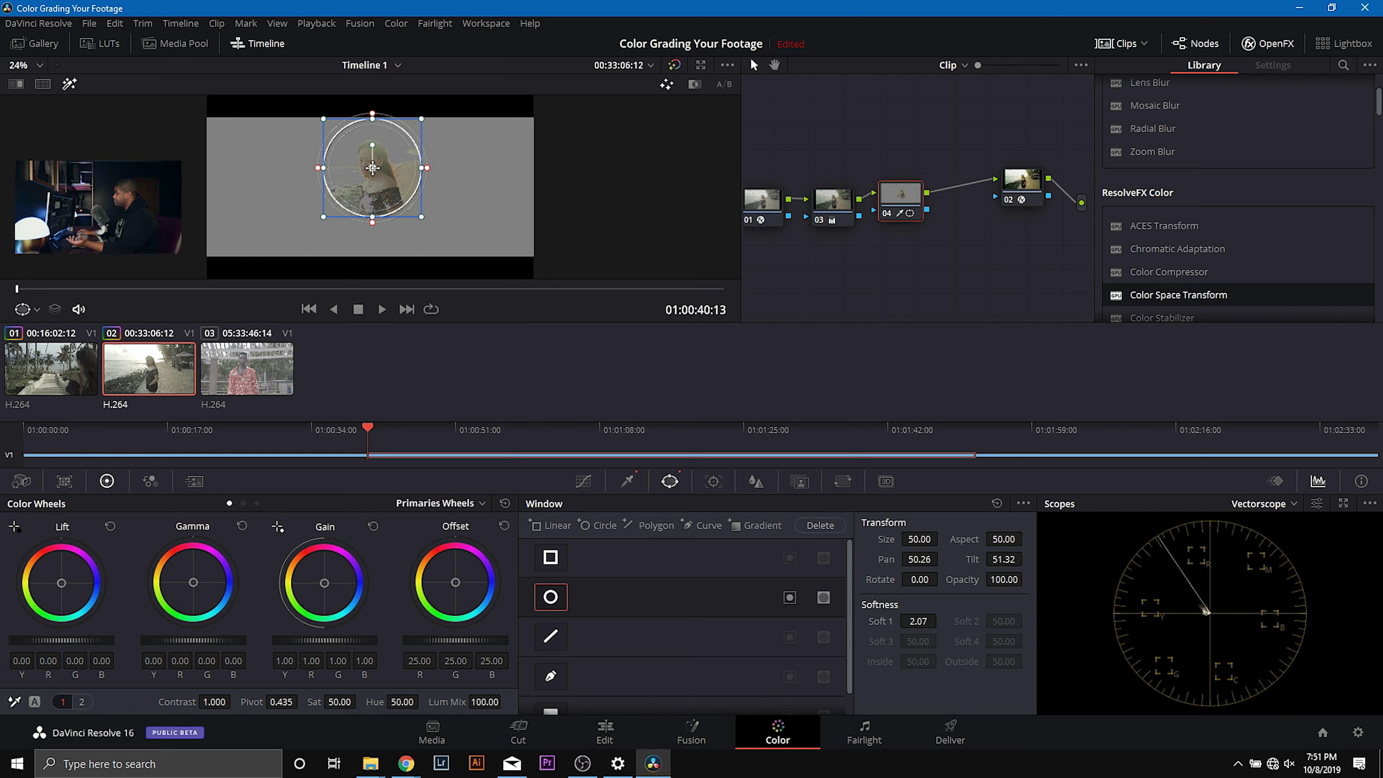
left_click_drag(426, 221, 400, 197)
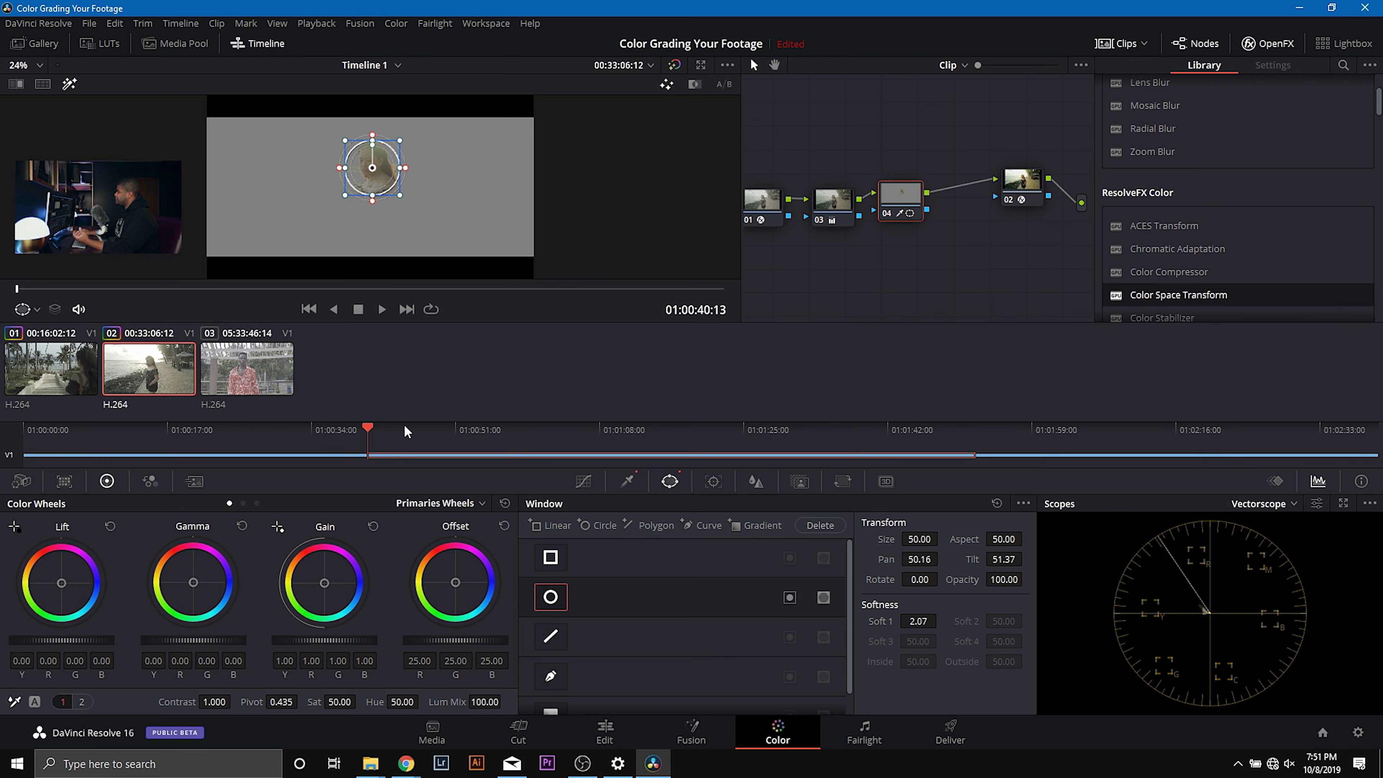
Inspect nodes 01 and 02, tidy node 02's position, and reselect node 04.
left_click(778, 207)
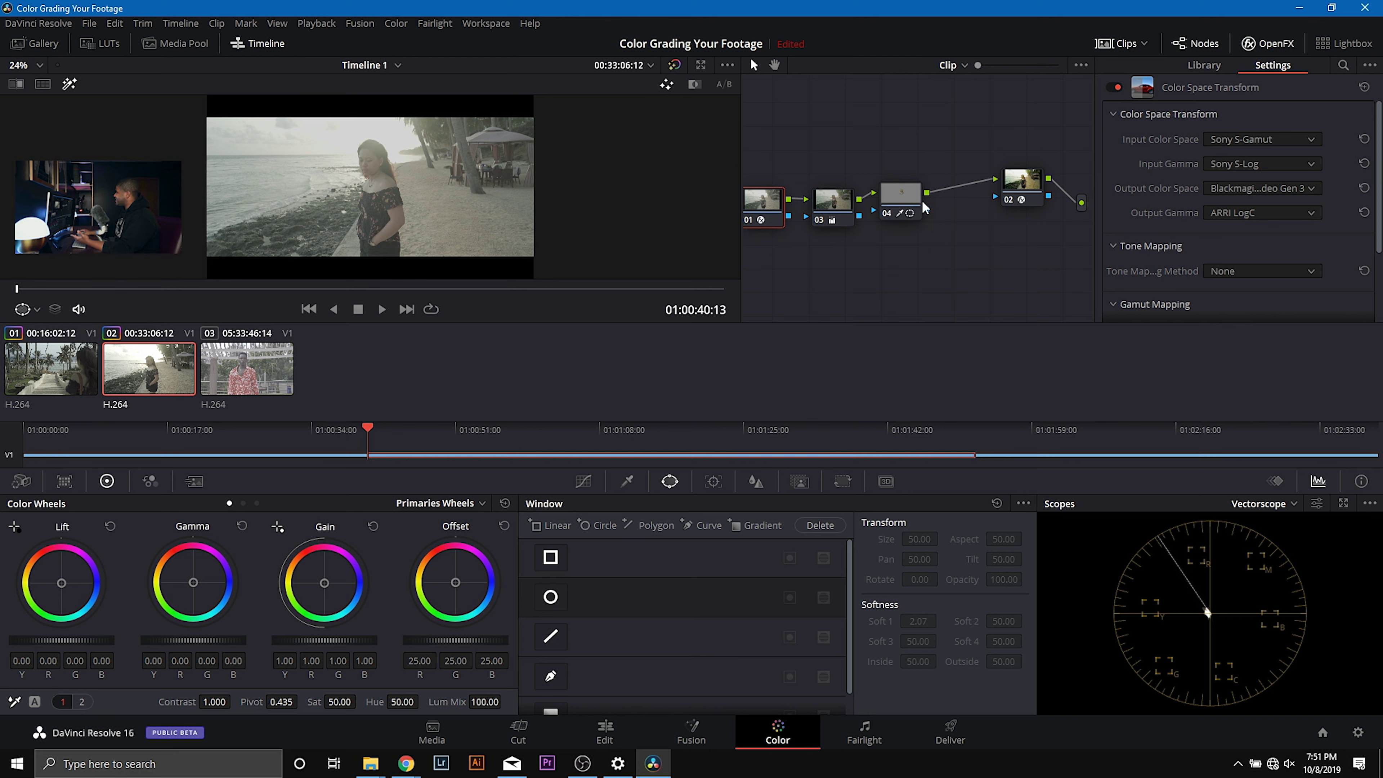
left_click(1019, 187)
left_click_drag(1013, 196, 1001, 213)
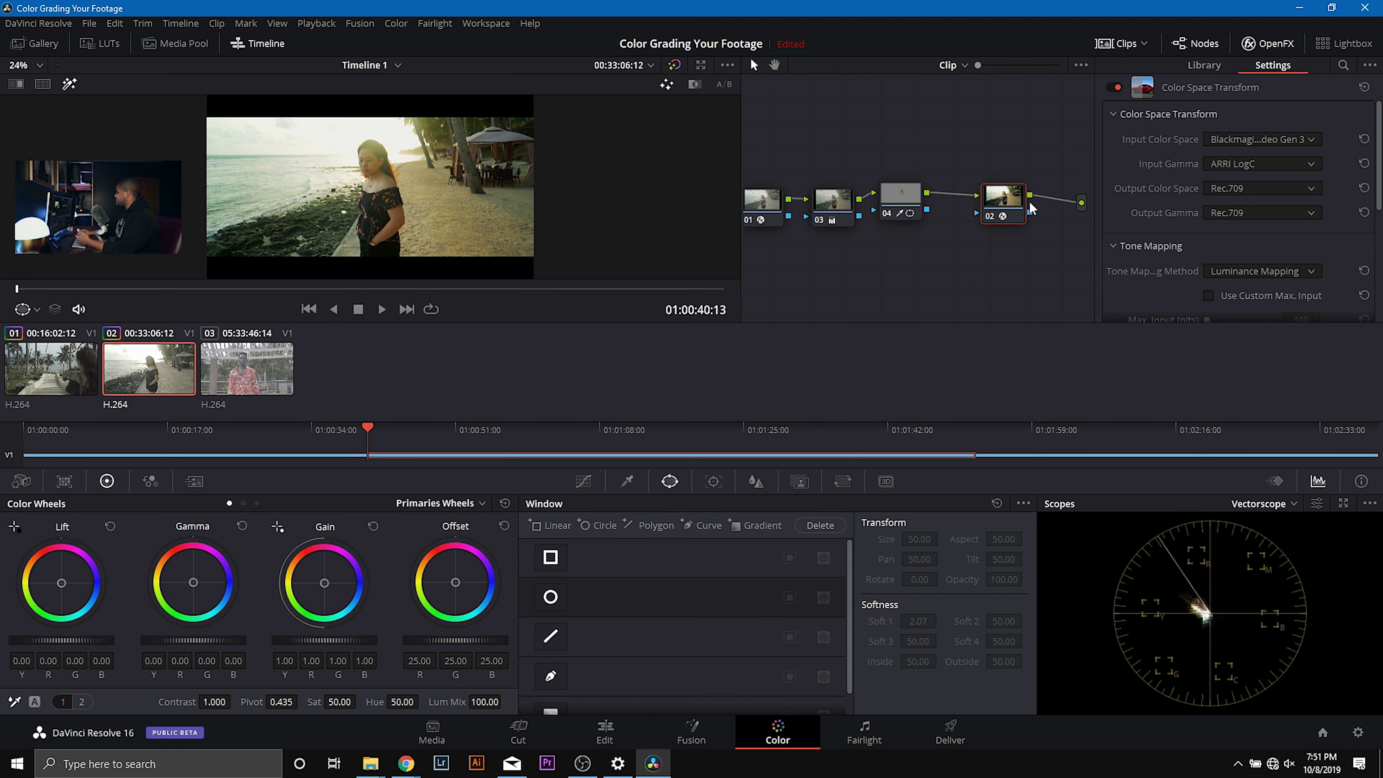
left_click(901, 197)
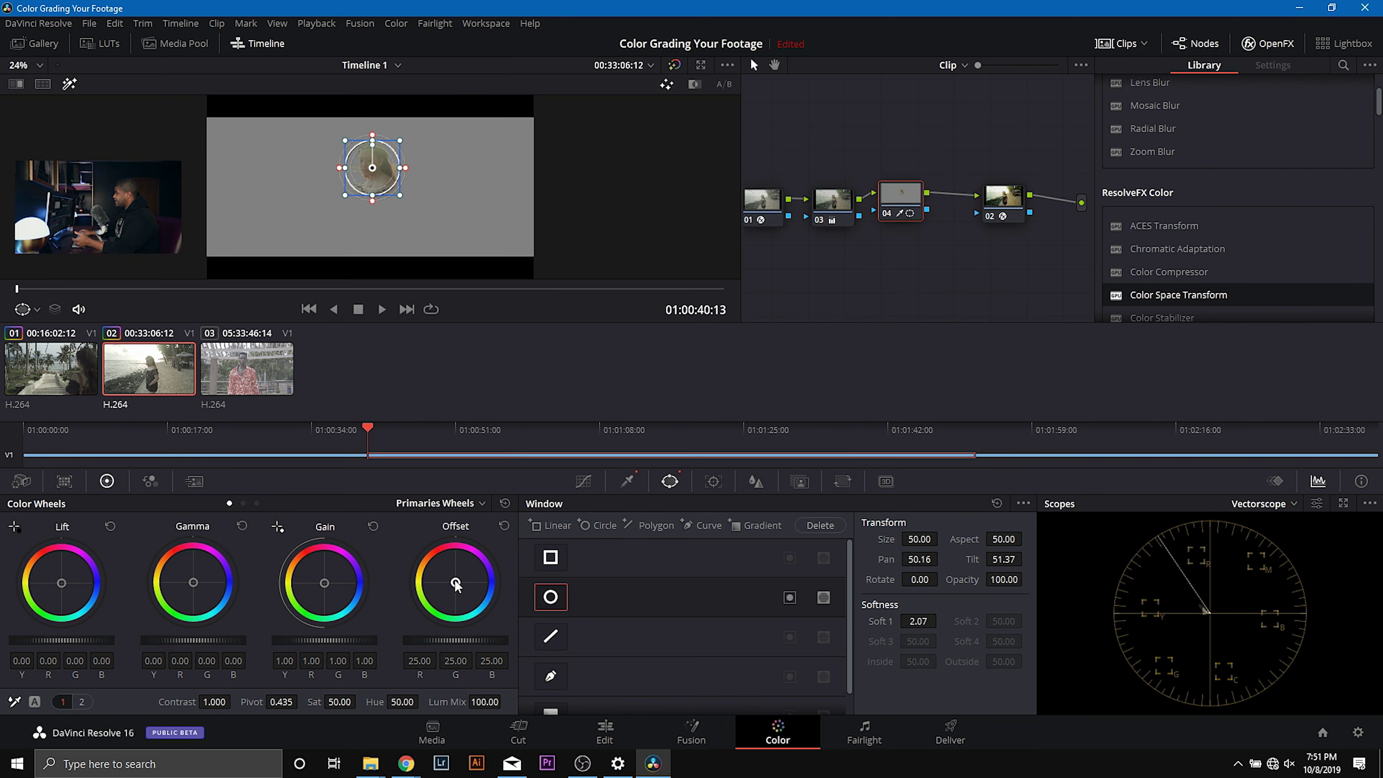
Warm node 04's skin Offset to 27.77/23.50/23.10 with the circle window and matte preview off.
left_click_drag(456, 584, 455, 579)
left_click(553, 597)
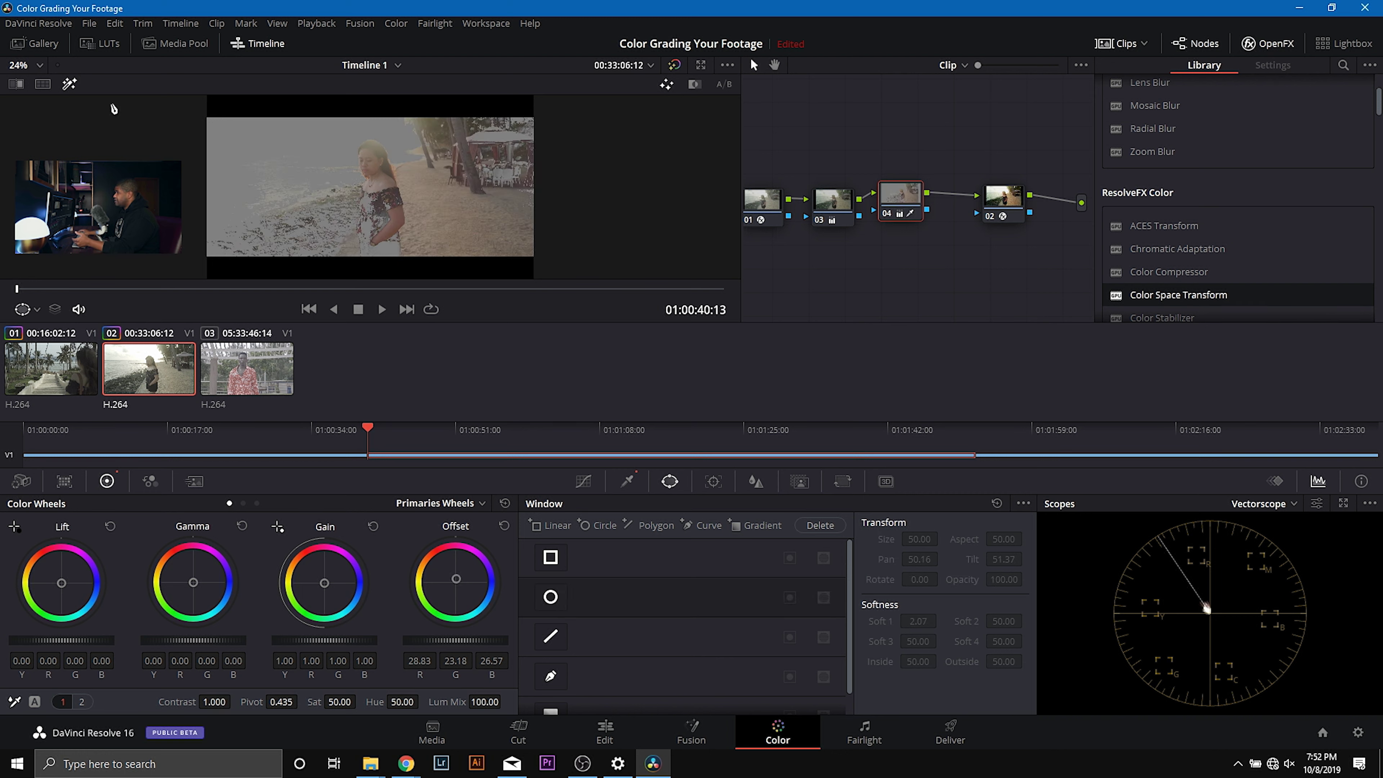
left_click(69, 84)
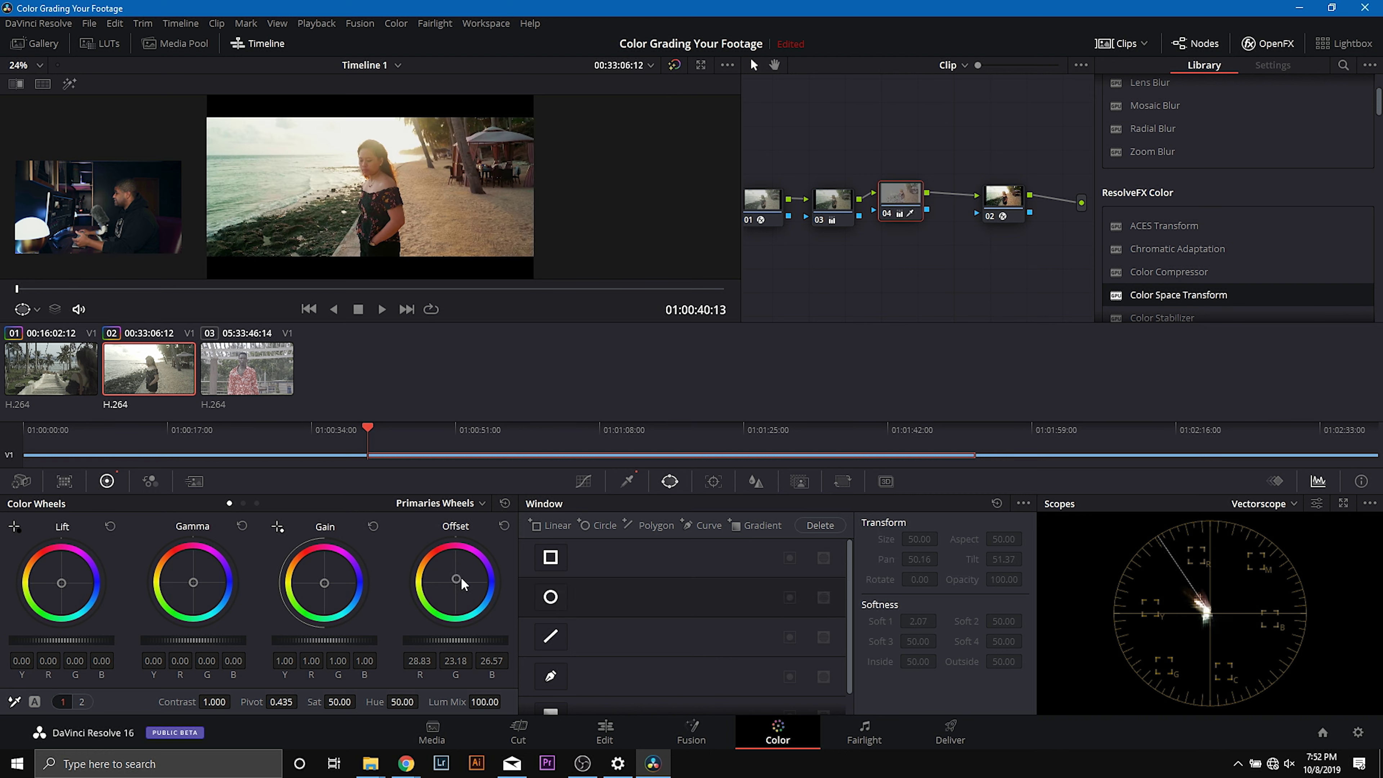
left_click_drag(455, 578, 453, 579)
Lower node 03's saturation to 64.20, compare against the ungraded image, and reduce node 04's saturation.
left_click_drag(756, 219, 758, 218)
left_click(816, 206)
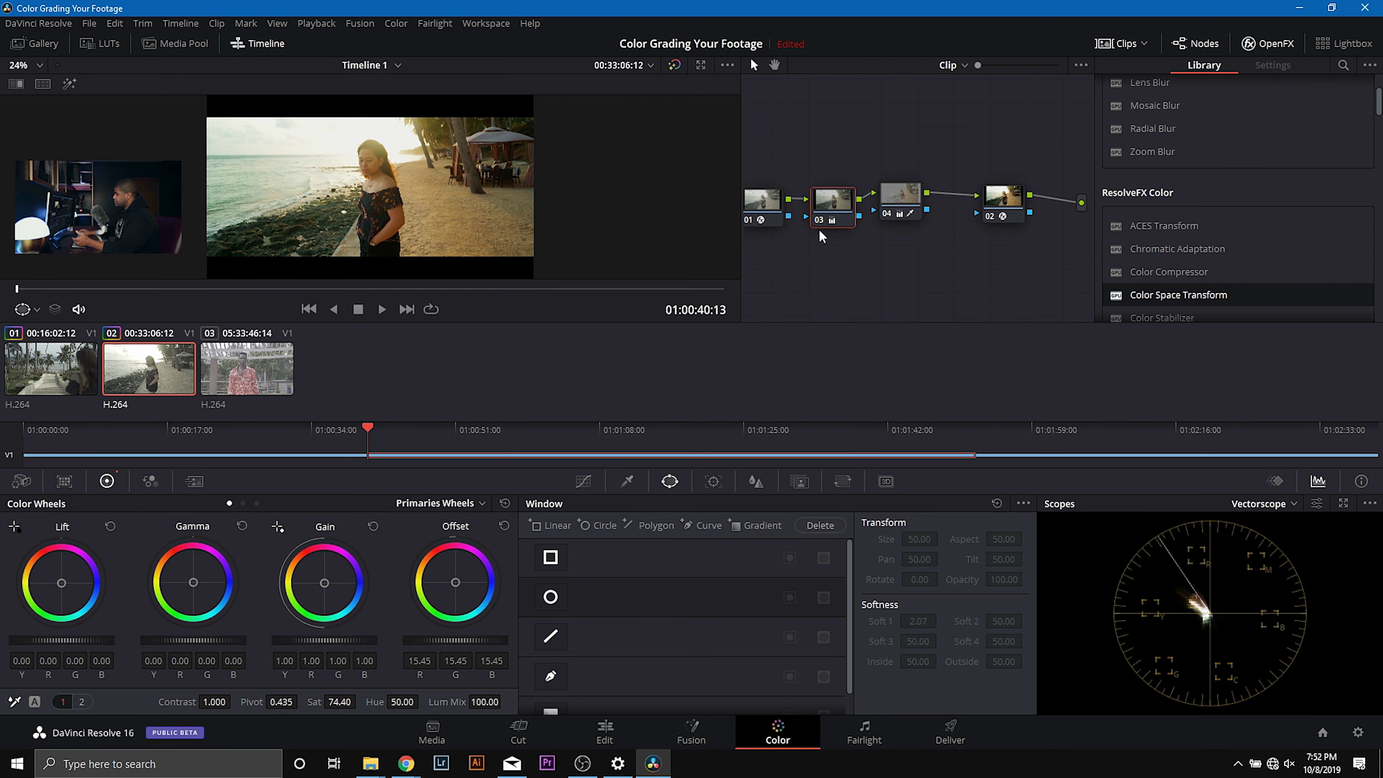
left_click_drag(349, 707, 326, 706)
left_click(678, 65)
left_click(679, 65)
left_click(888, 193)
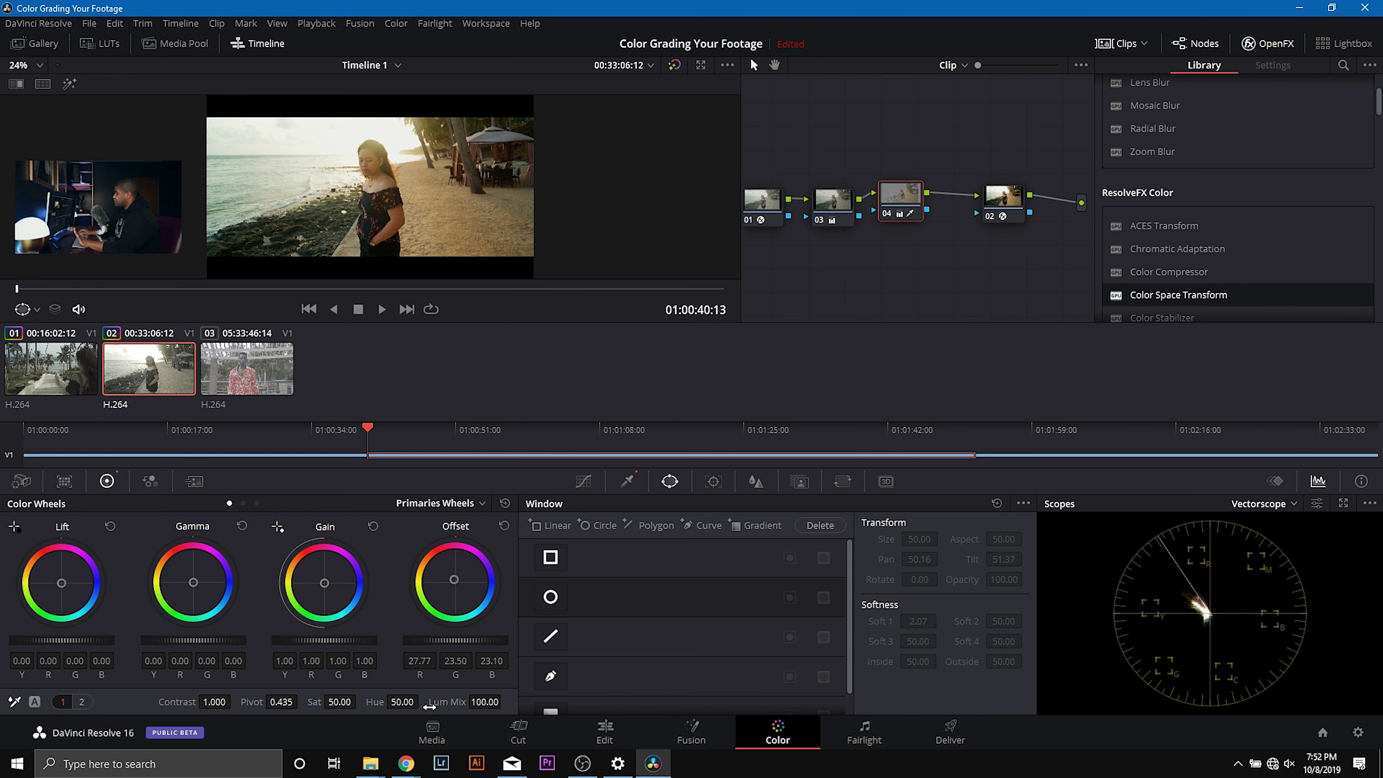
left_click_drag(348, 703, 349, 703)
Compare clip 02 with and without its grade, then load the third clip, the man in the floral shirt.
left_click(679, 59)
left_click(679, 59)
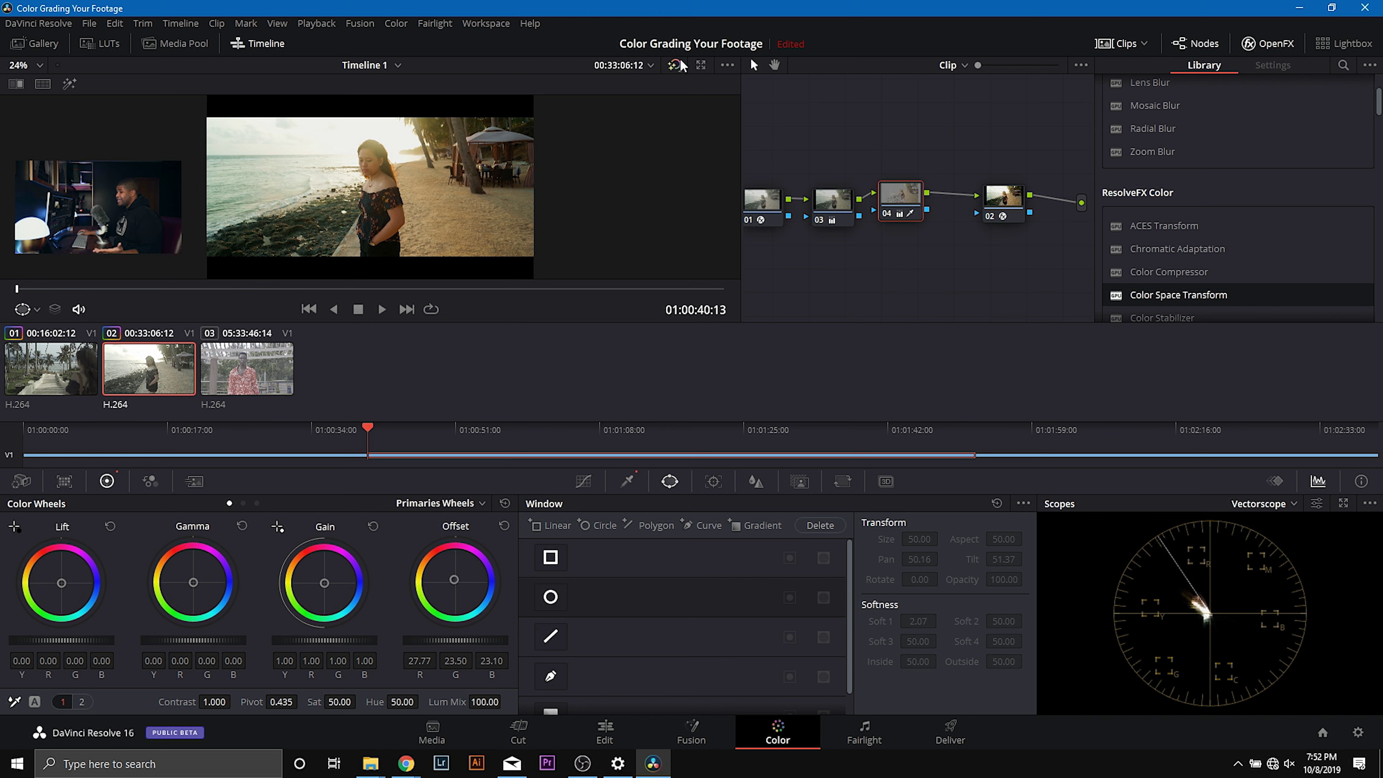
left_click(679, 63)
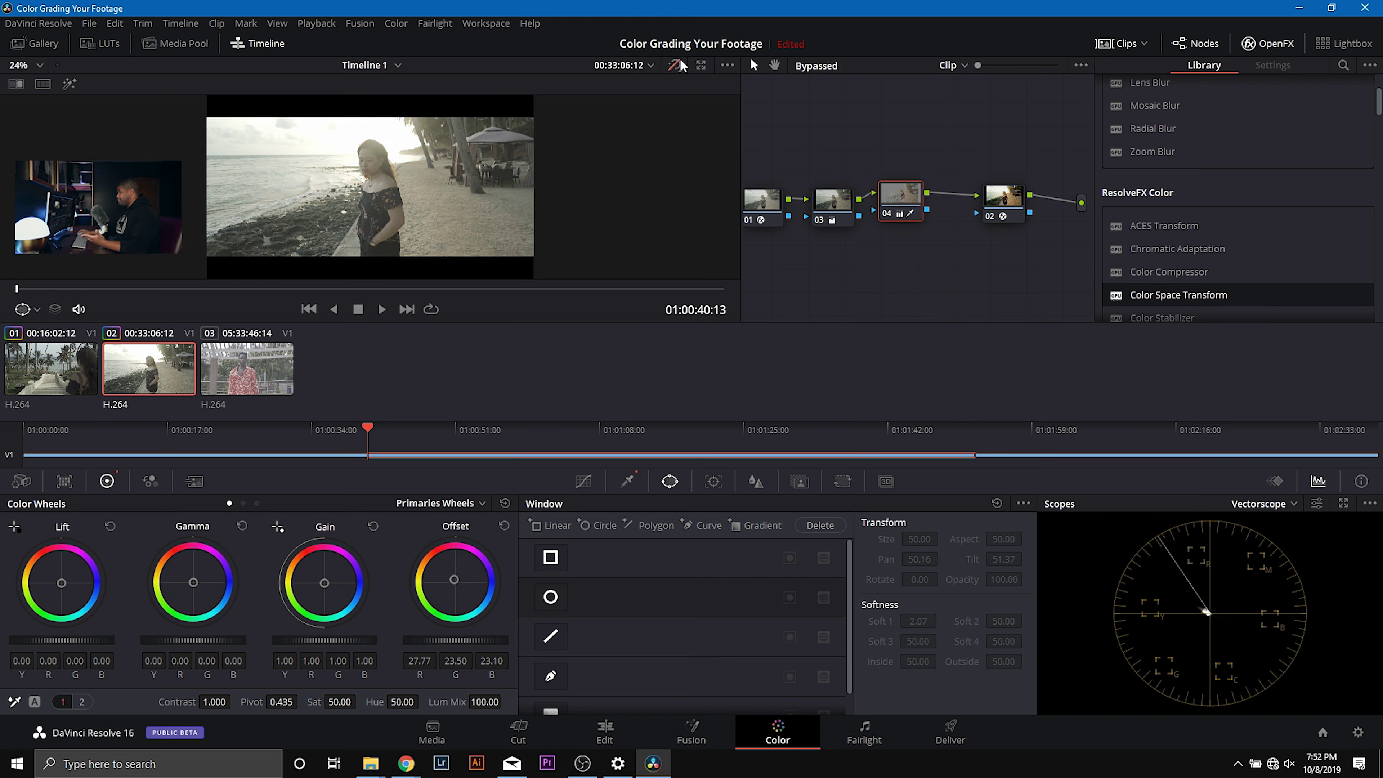
left_click(679, 65)
left_click(679, 64)
left_click(679, 64)
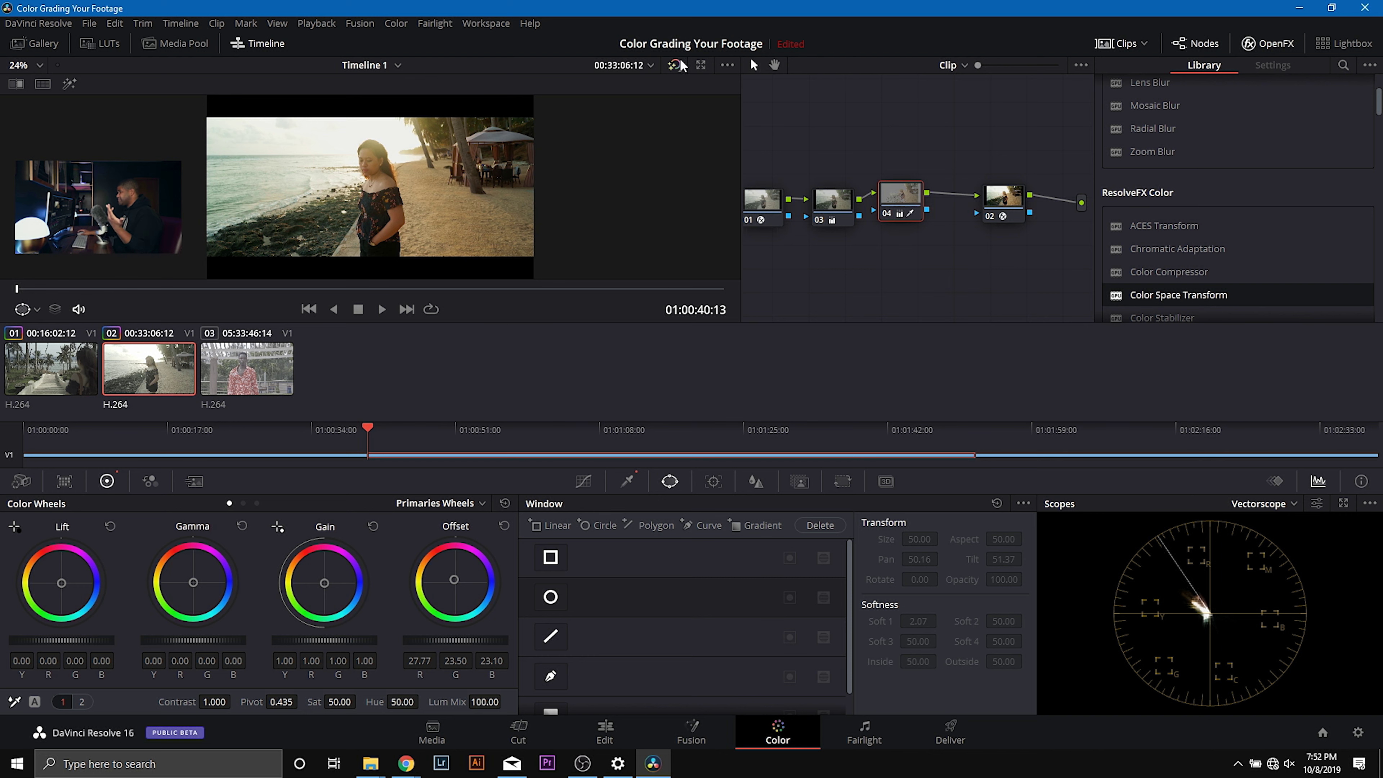
left_click(679, 64)
left_click(679, 64)
left_click(276, 361)
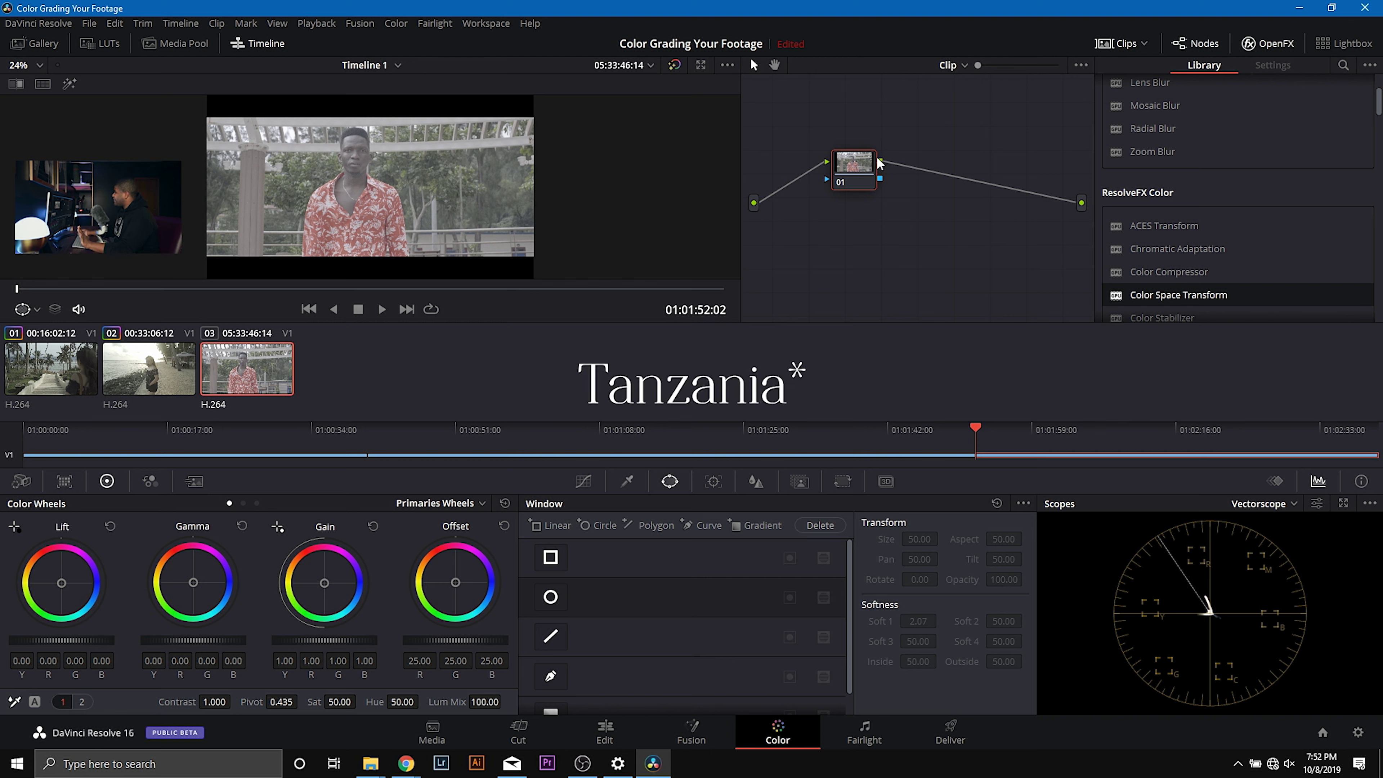
Give node 01 a Color Space Transform from Sony S-Gamut/S-Log3 to Blackmagic 4K Video Gen 3/ARRI LogC.
left_click_drag(861, 175, 818, 219)
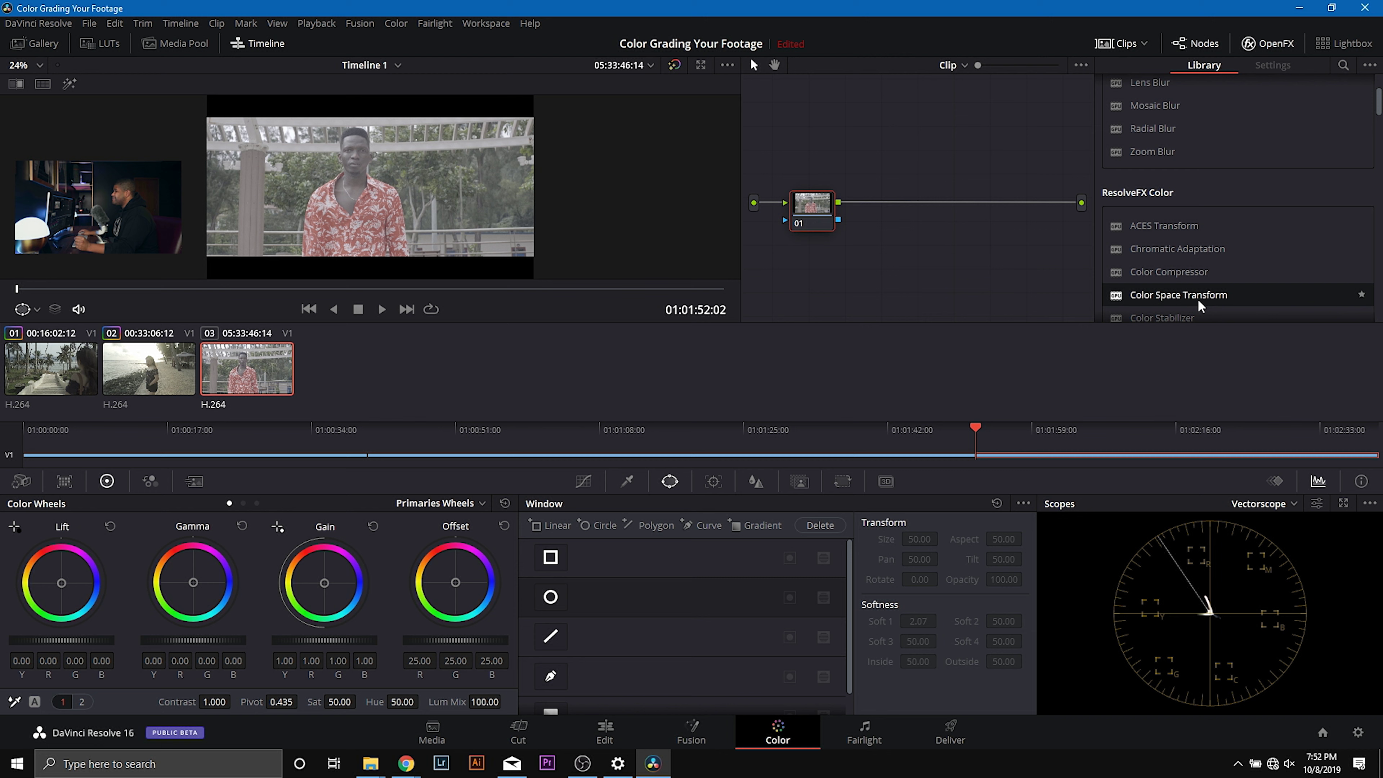
left_click_drag(1197, 299, 810, 209)
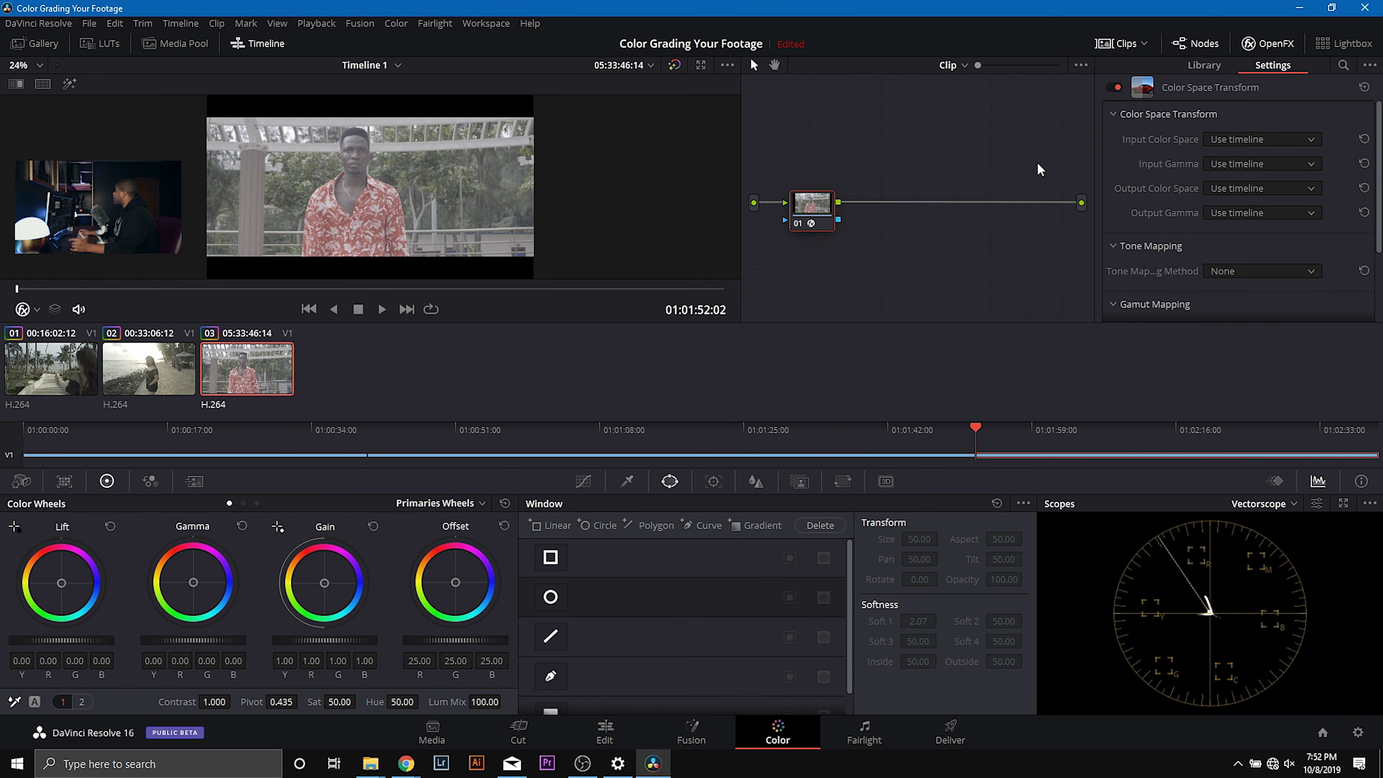
left_click(1234, 139)
scroll(1229, 207, "down", 10)
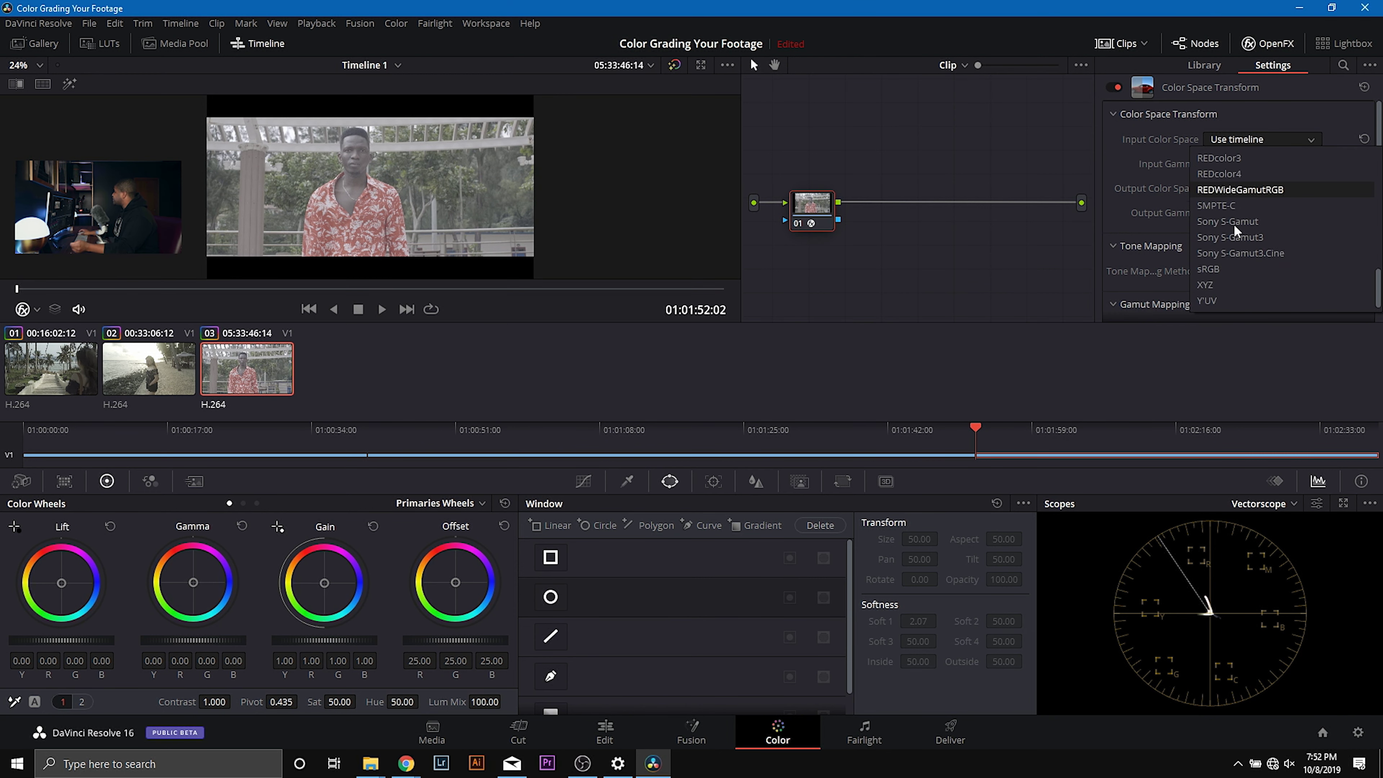
left_click(1241, 221)
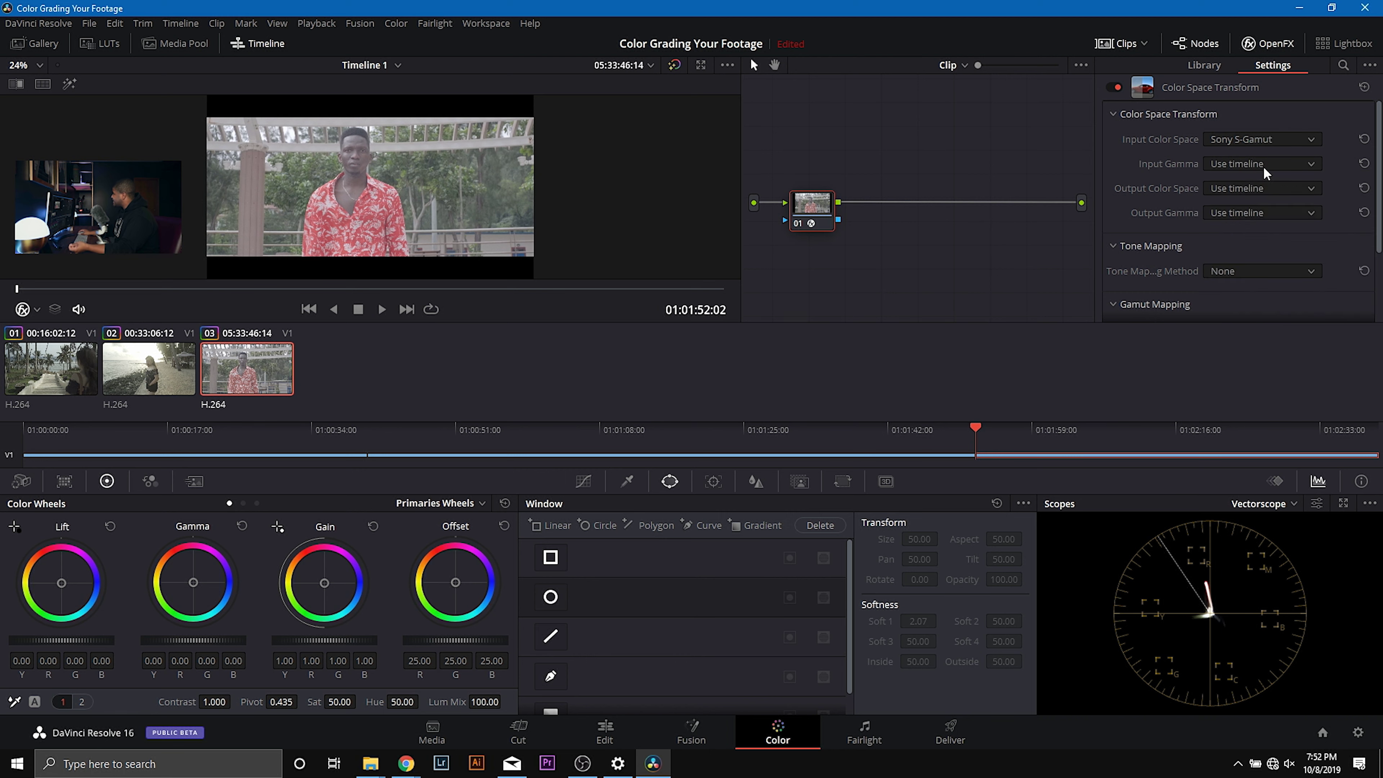
left_click(1263, 167)
scroll(1242, 234, "down", 5)
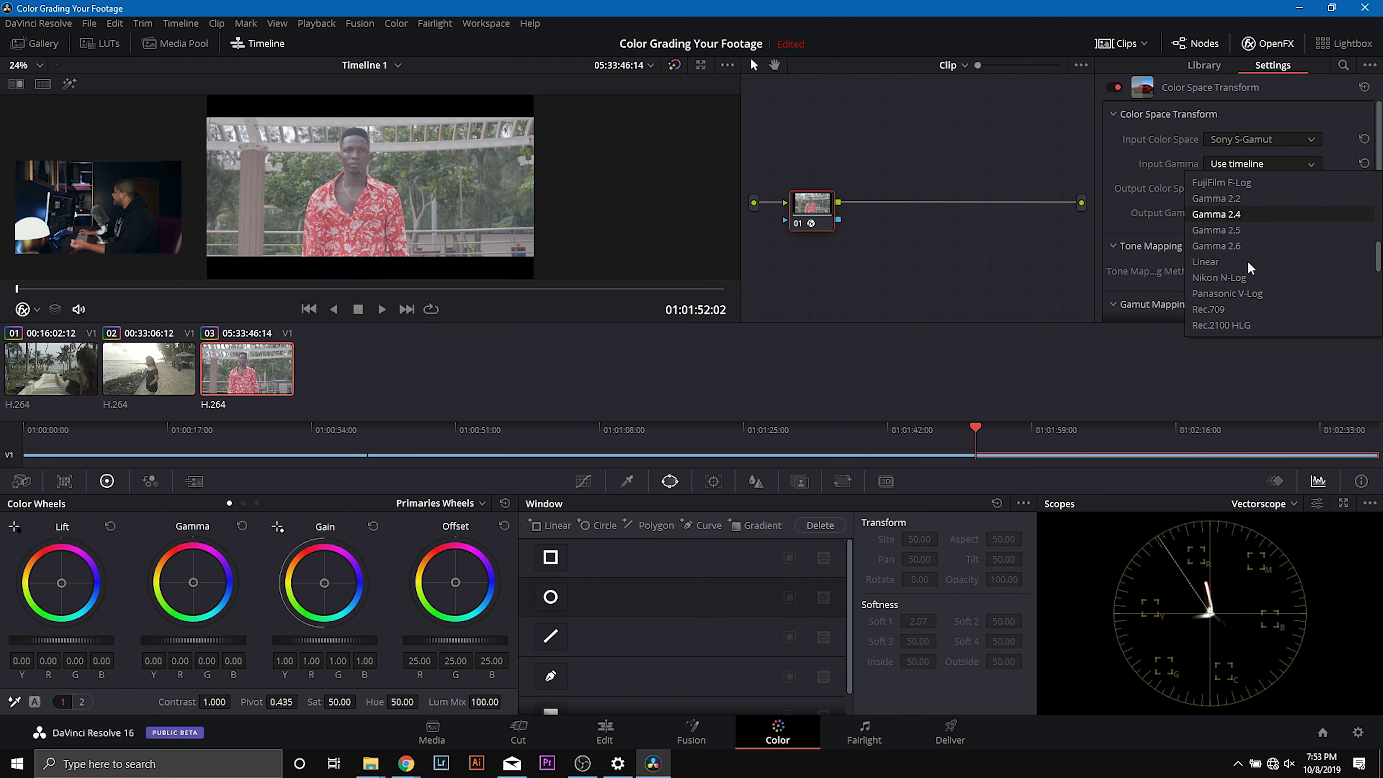
scroll(1248, 263, "down", 4)
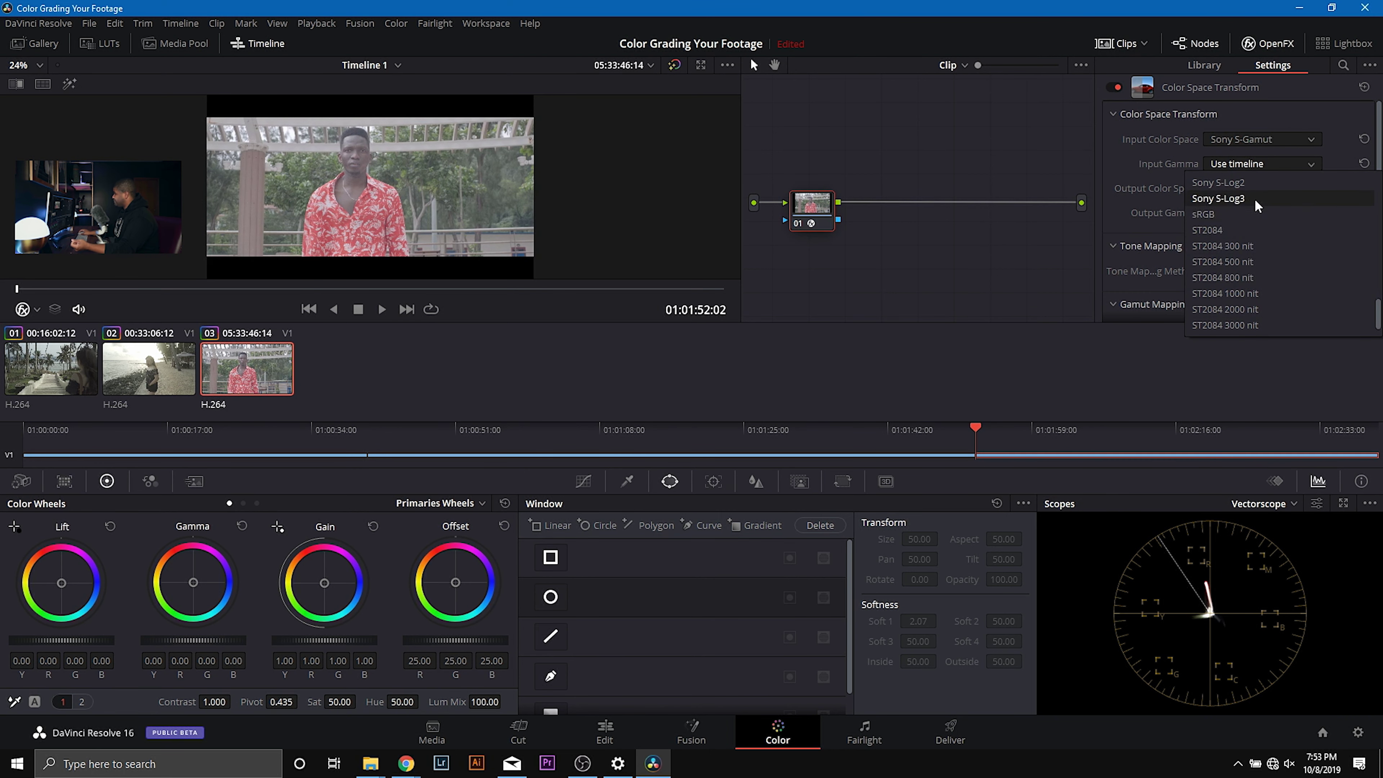
left_click(1254, 199)
left_click(1246, 188)
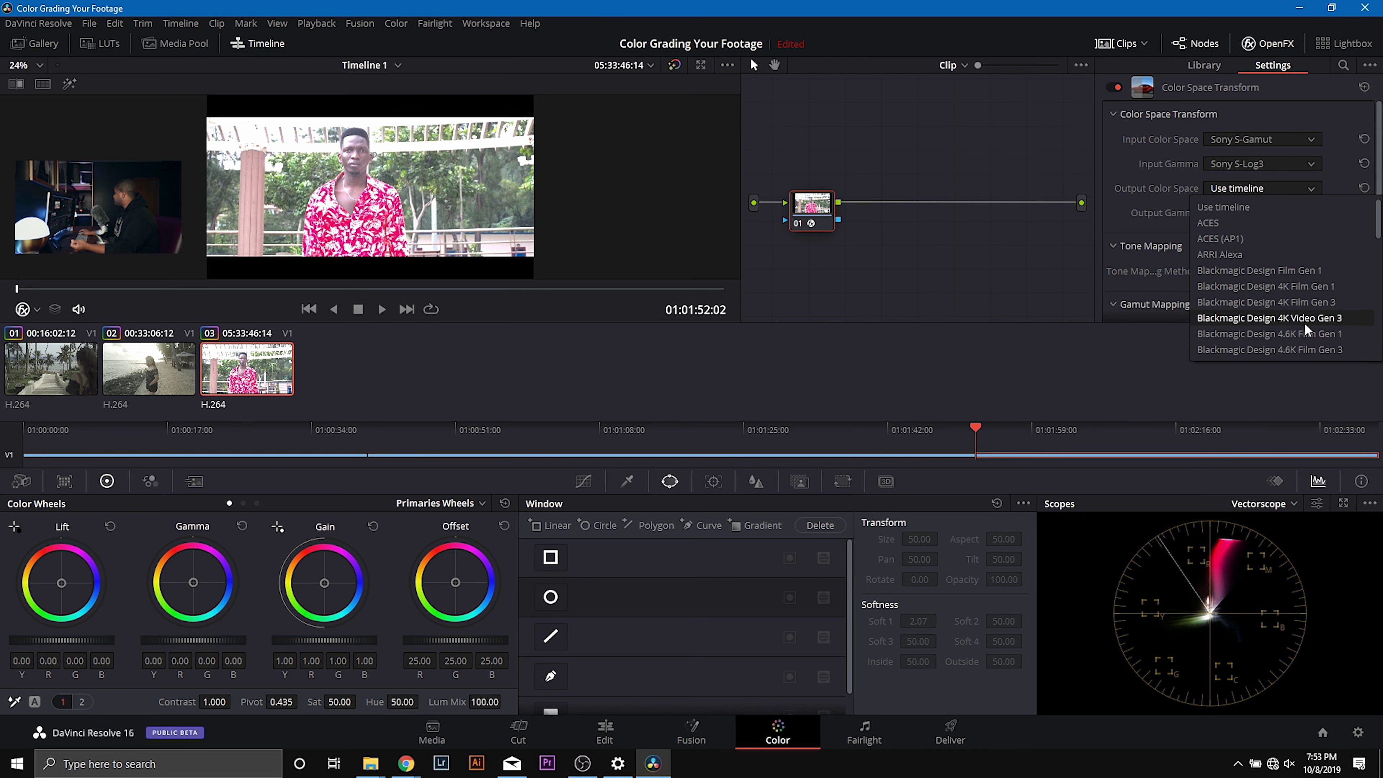
left_click(1320, 316)
left_click(1273, 215)
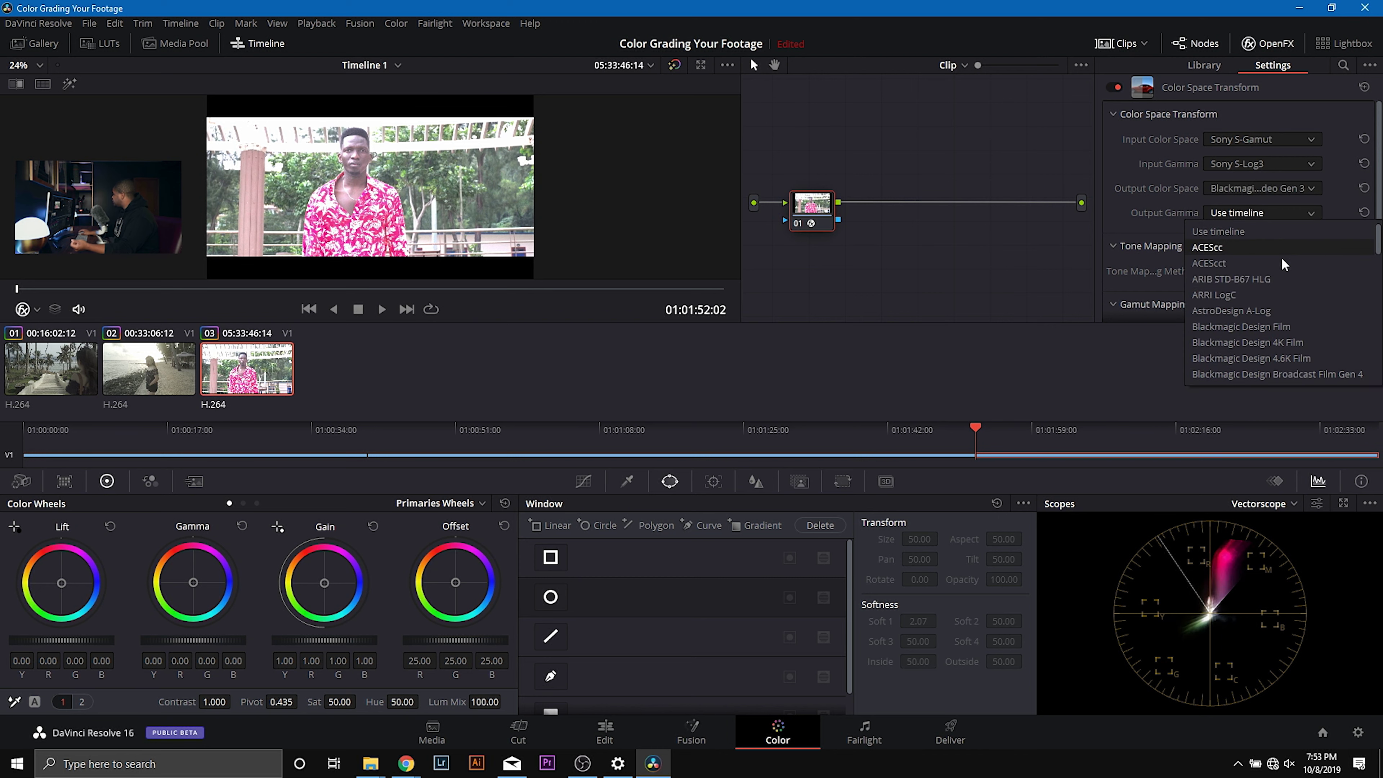
left_click(1275, 298)
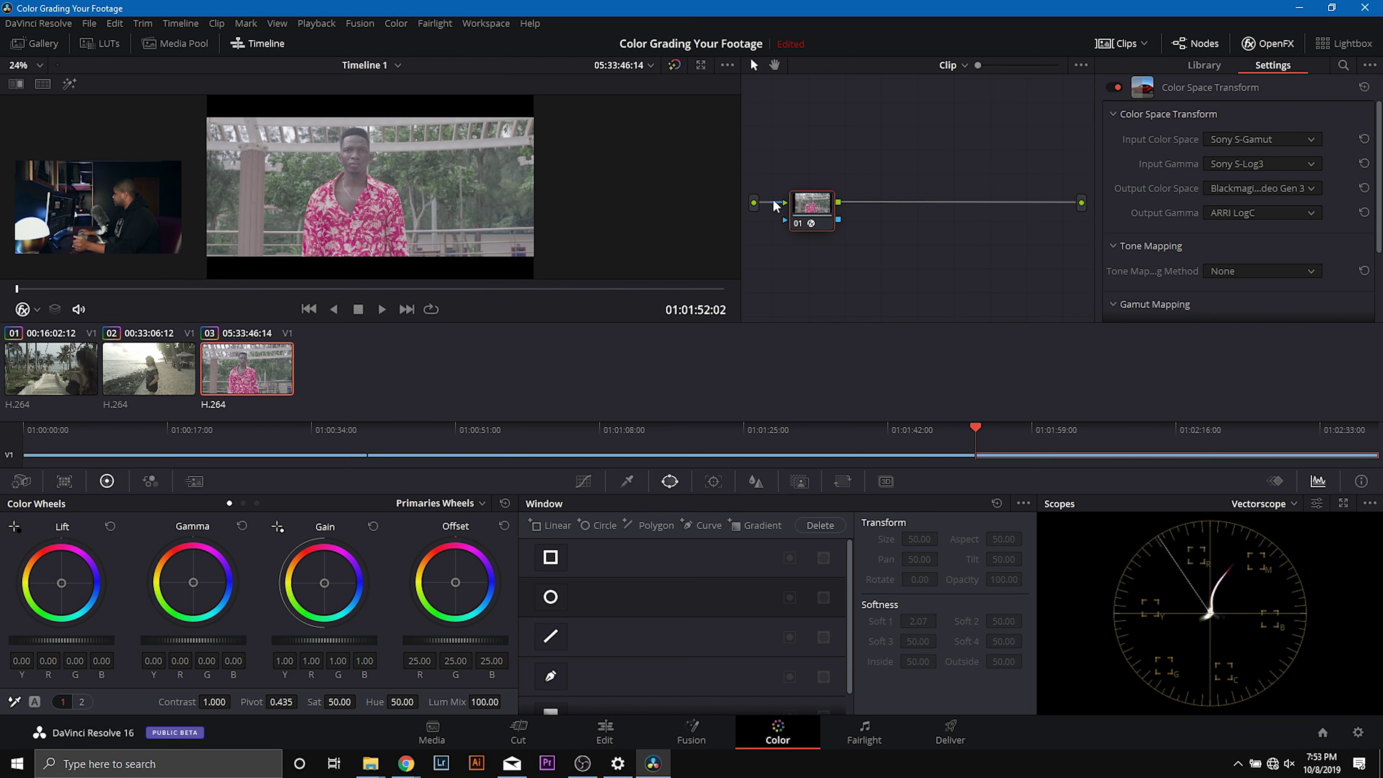
Add serial node 02 with a Color Space Transform whose input is Blackmagic 4K Video Gen 3/ARRI LogC.
right_click(837, 202)
mouse_move(936, 273)
left_click(1004, 277)
left_click_drag(879, 207, 1007, 206)
left_click_drag(1164, 294, 1024, 203)
left_click(1231, 140)
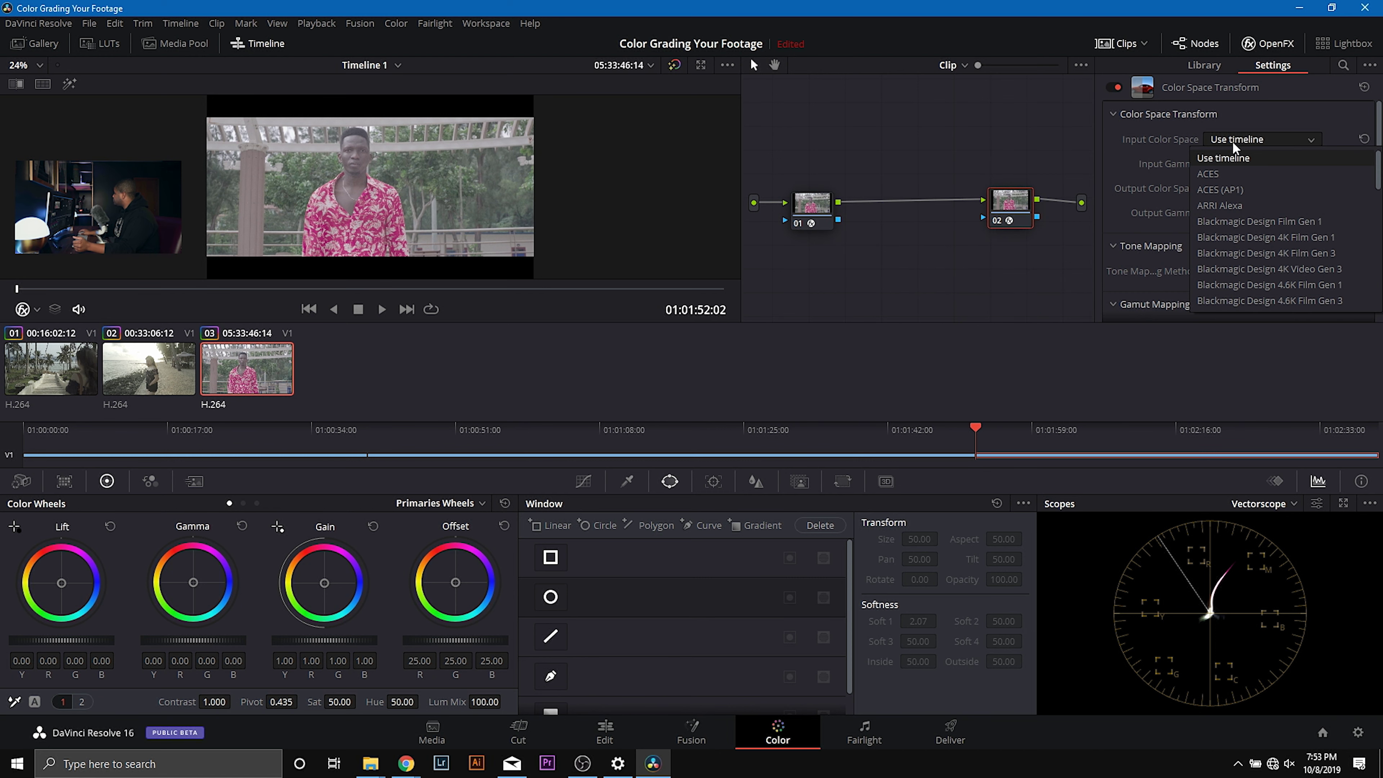
left_click(1307, 267)
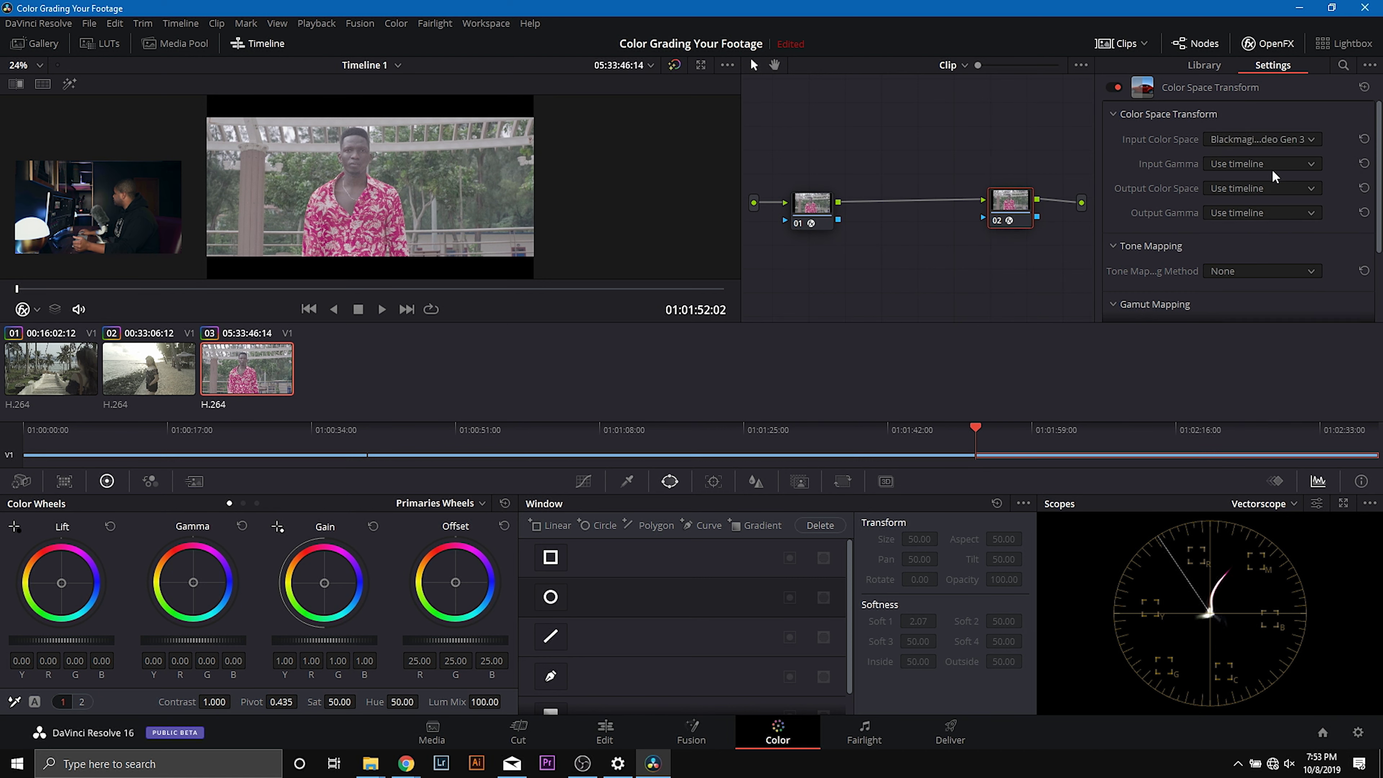
left_click(1272, 166)
left_click(1259, 246)
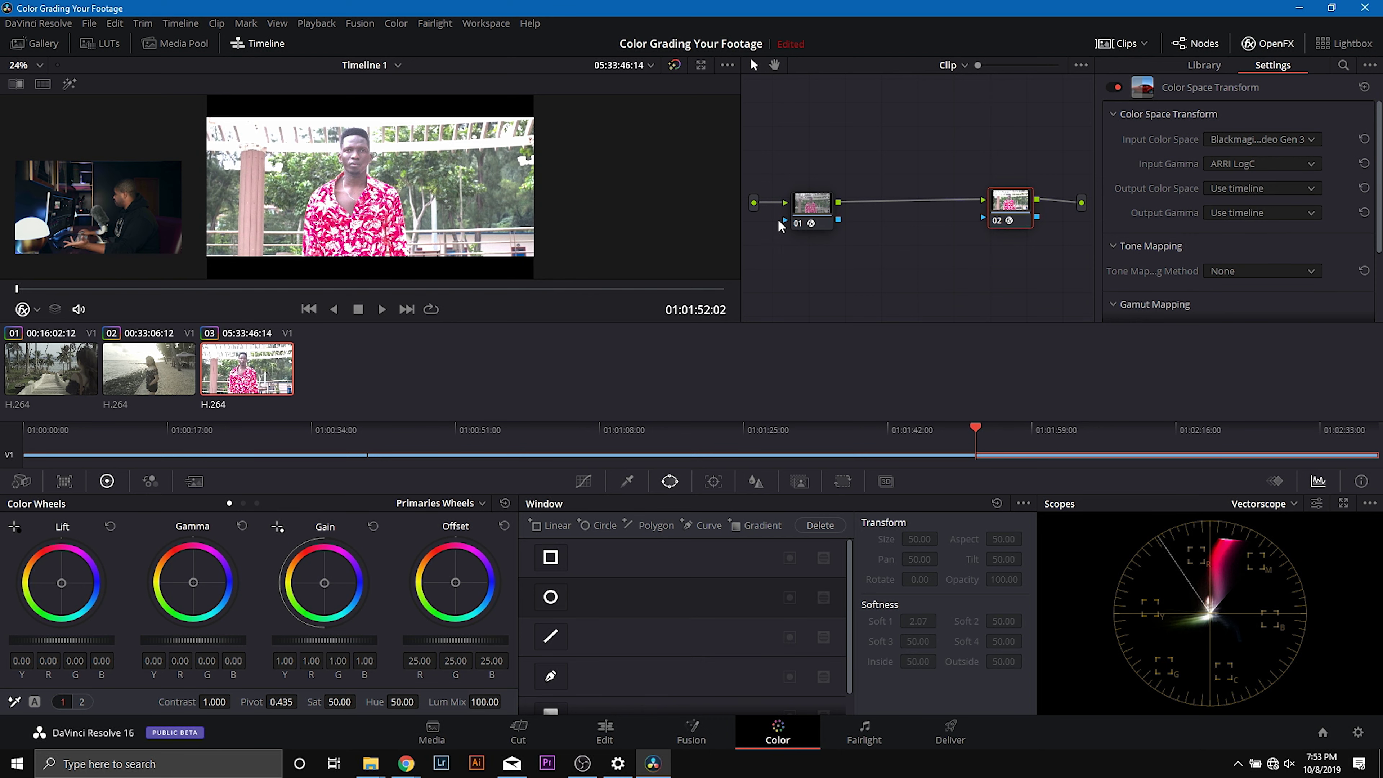
Set node 02's output to Rec.709 colour space and gamma with Luminance Mapping tone mapping.
left_click(1247, 187)
scroll(1248, 275, "down", 5)
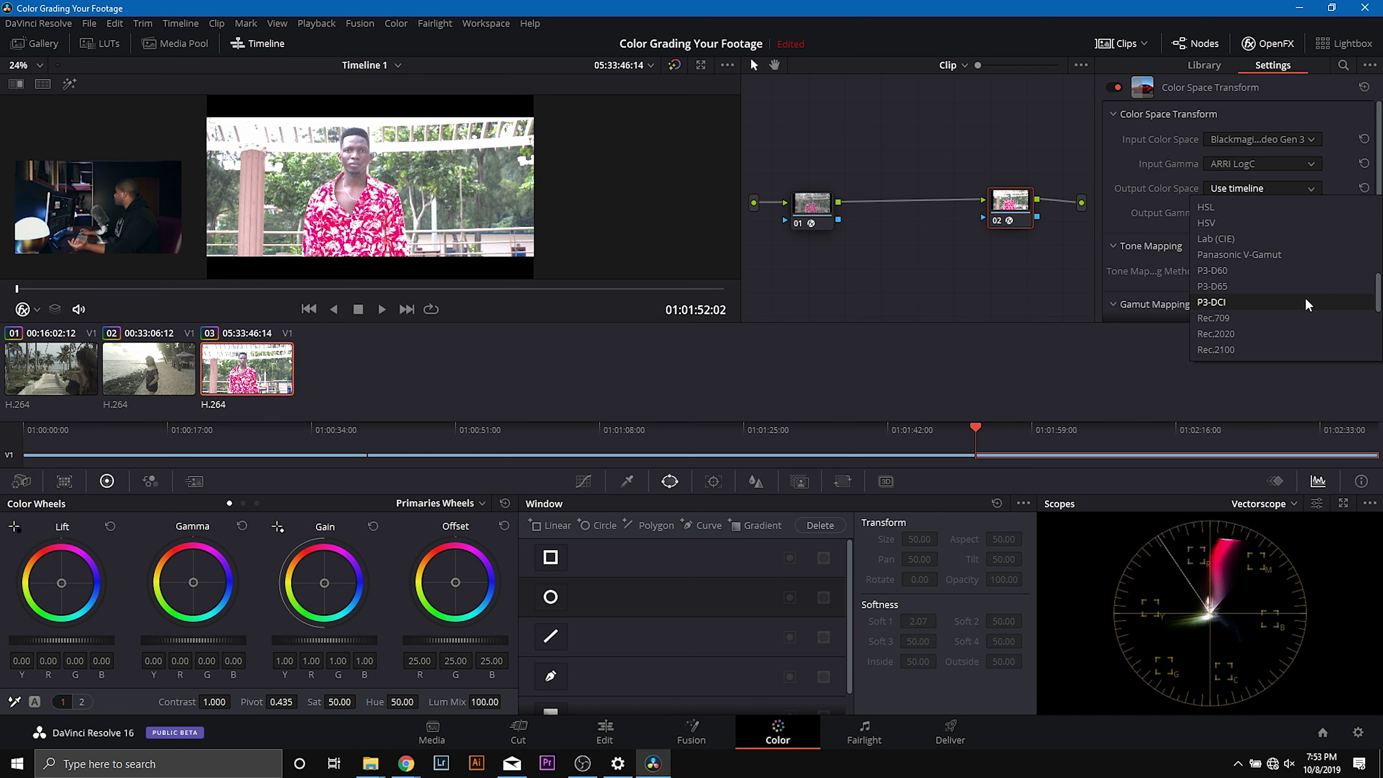
left_click(1232, 317)
left_click(1249, 213)
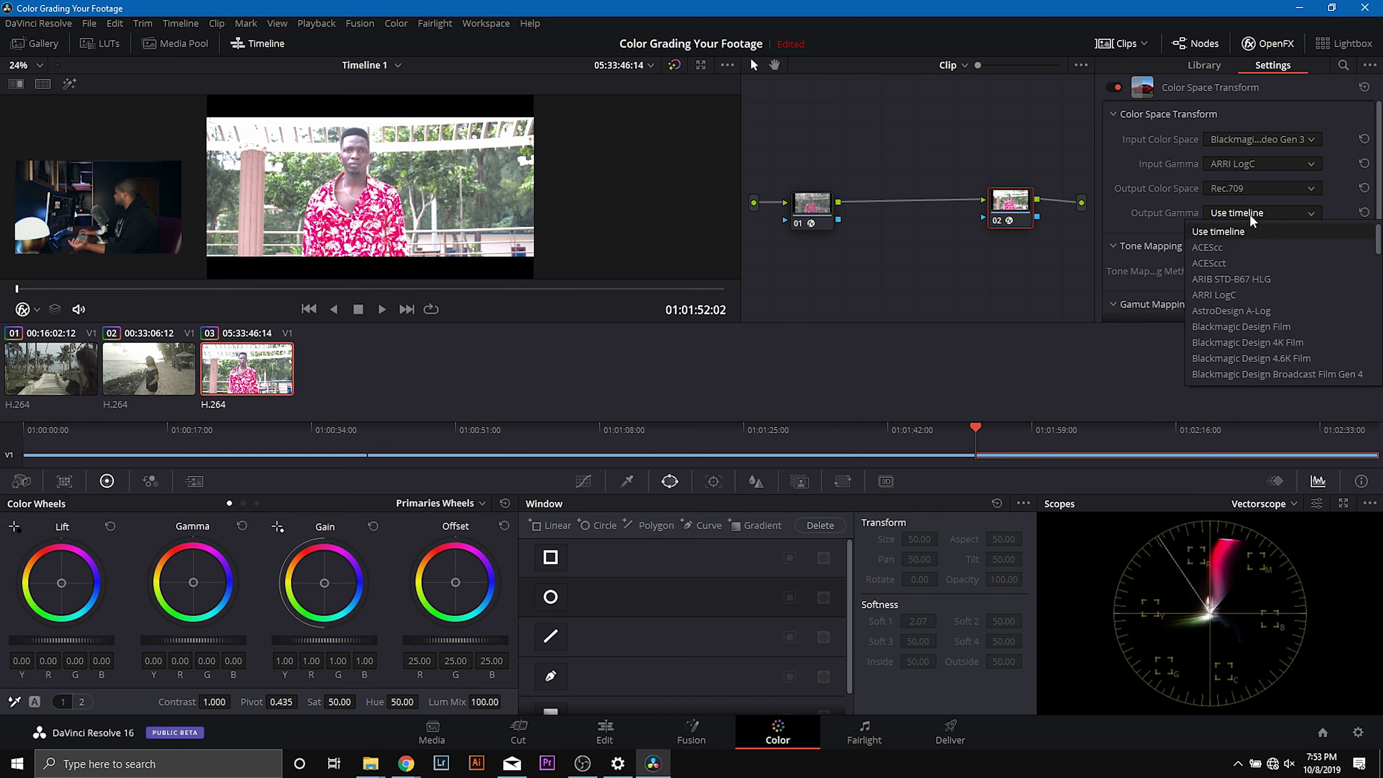
scroll(1225, 327, "down", 5)
scroll(1222, 342, "down", 8)
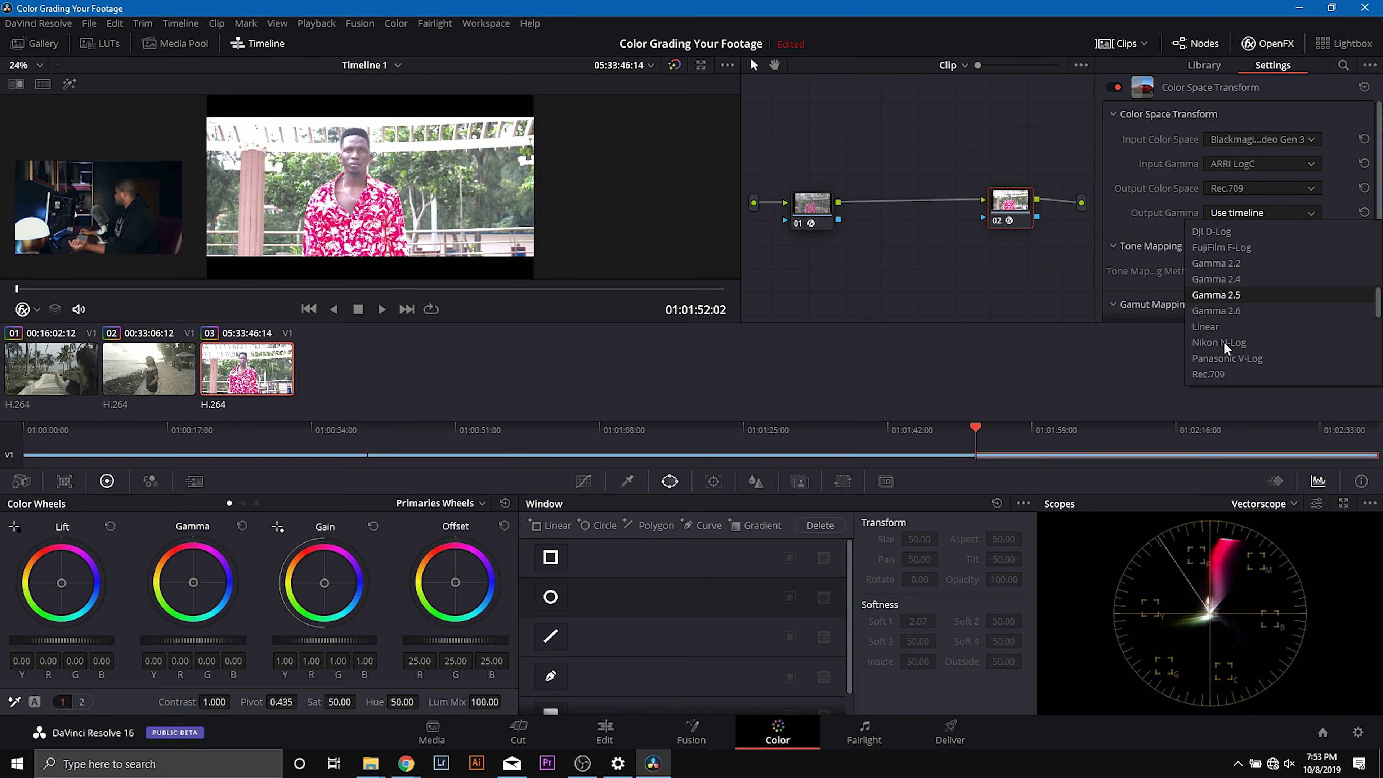
left_click(1222, 367)
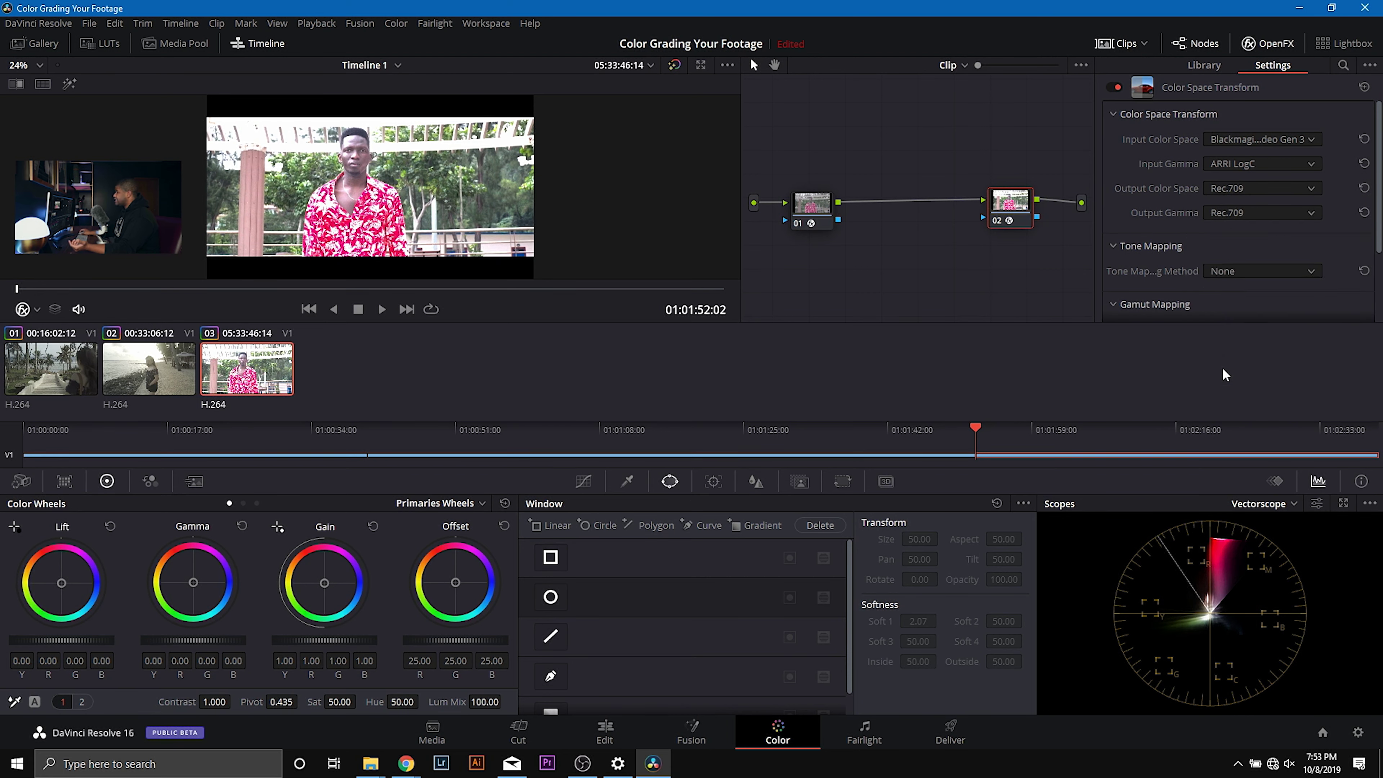
left_click(1248, 269)
left_click(1253, 322)
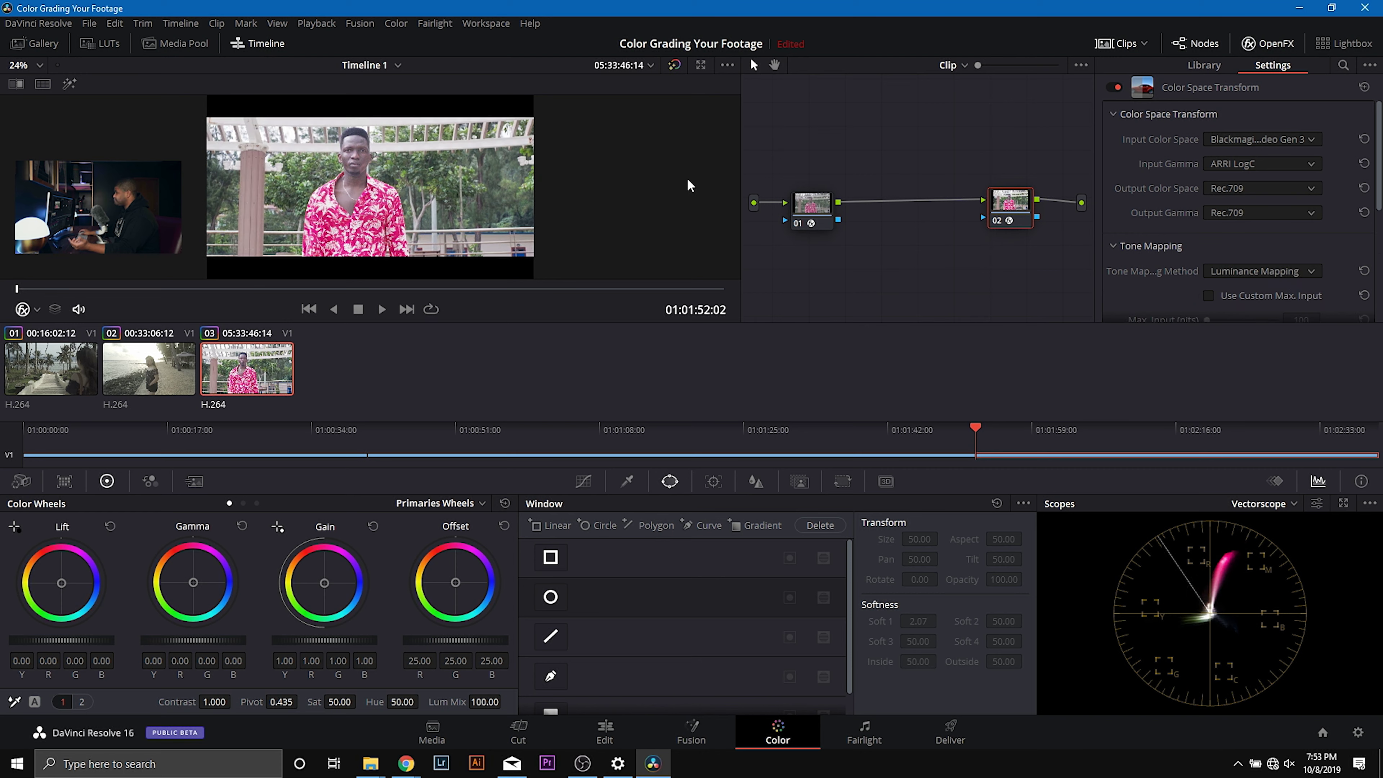
Add serial node 03 after node 01 and lower its Offset to darken the clip.
right_click(808, 206)
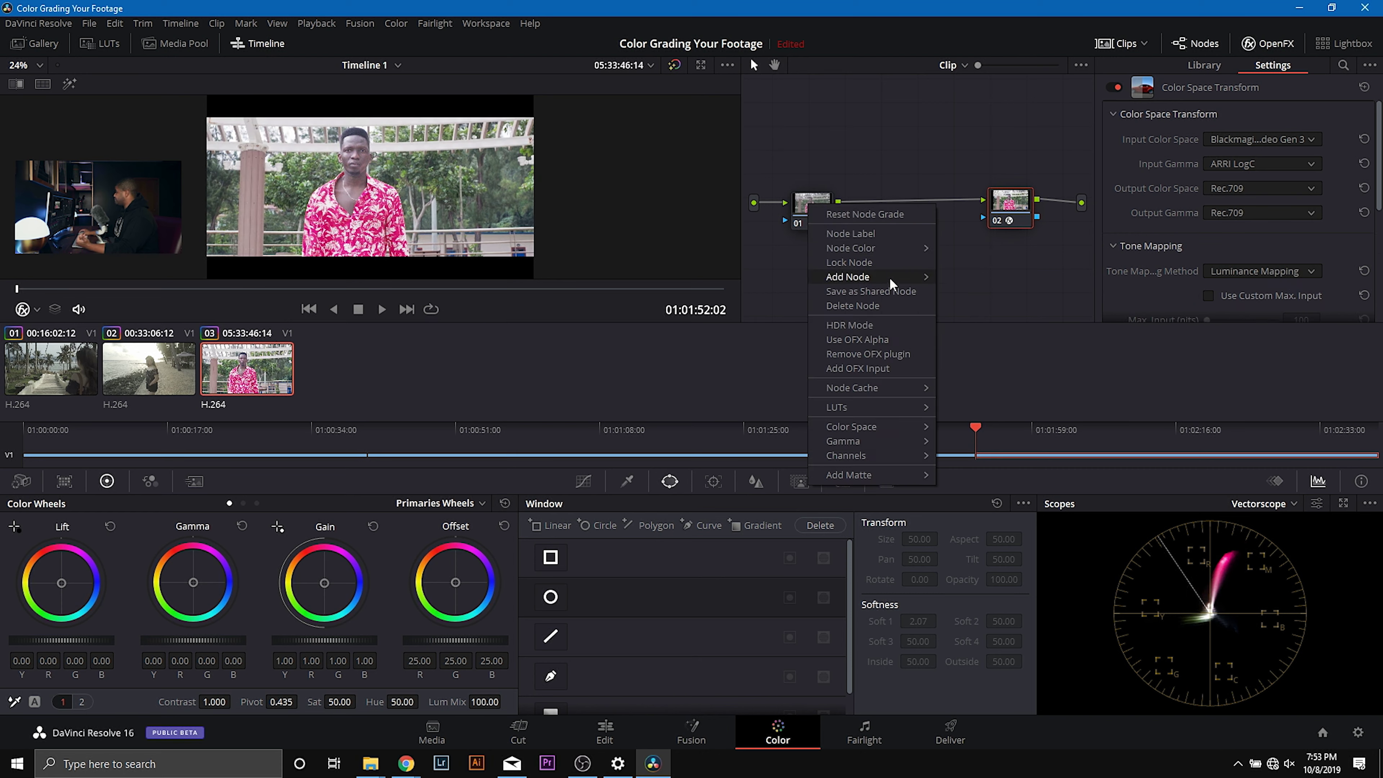
mouse_move(876, 275)
left_click(942, 275)
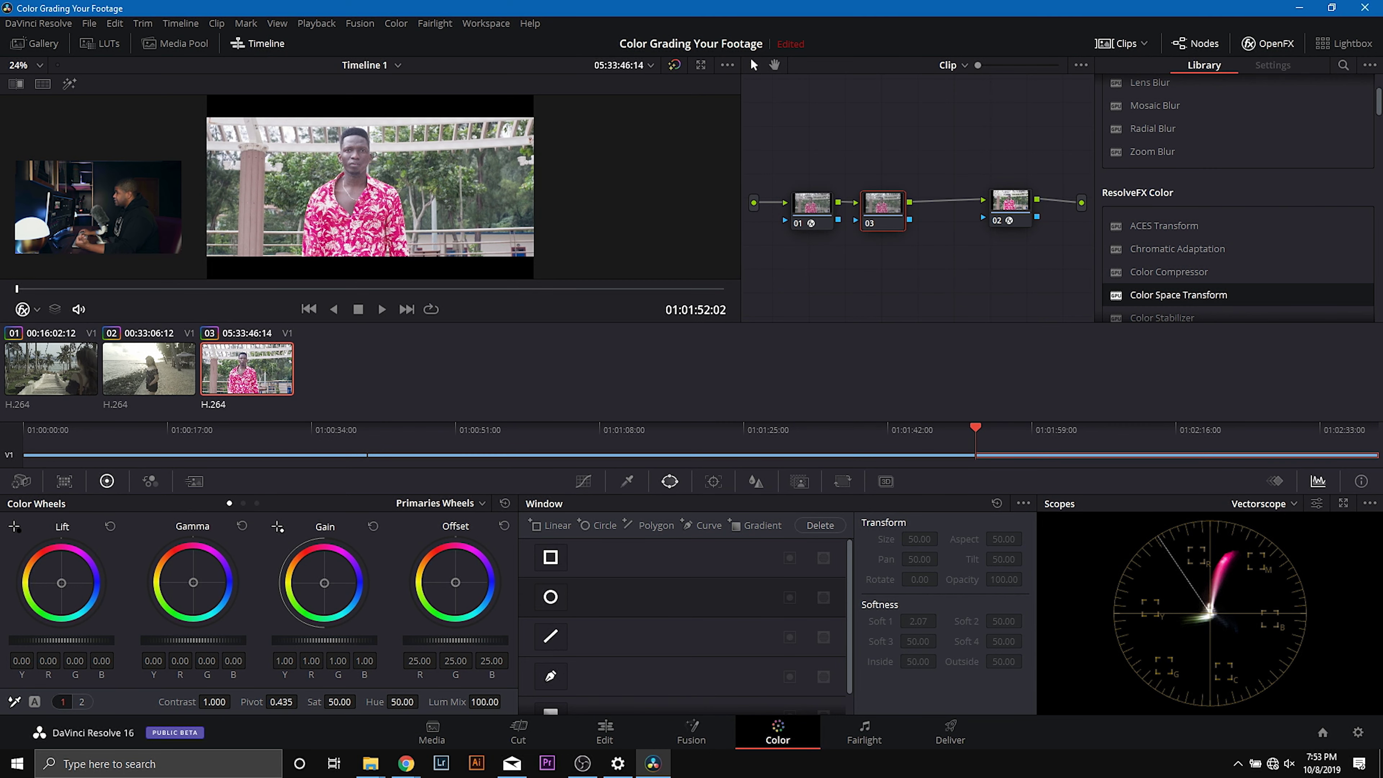
left_click_drag(456, 641, 426, 641)
Switch the scope to Waveform, drop Offset further to 15.05, and bring up the qualifier controls.
left_click(1243, 502)
left_click(1268, 539)
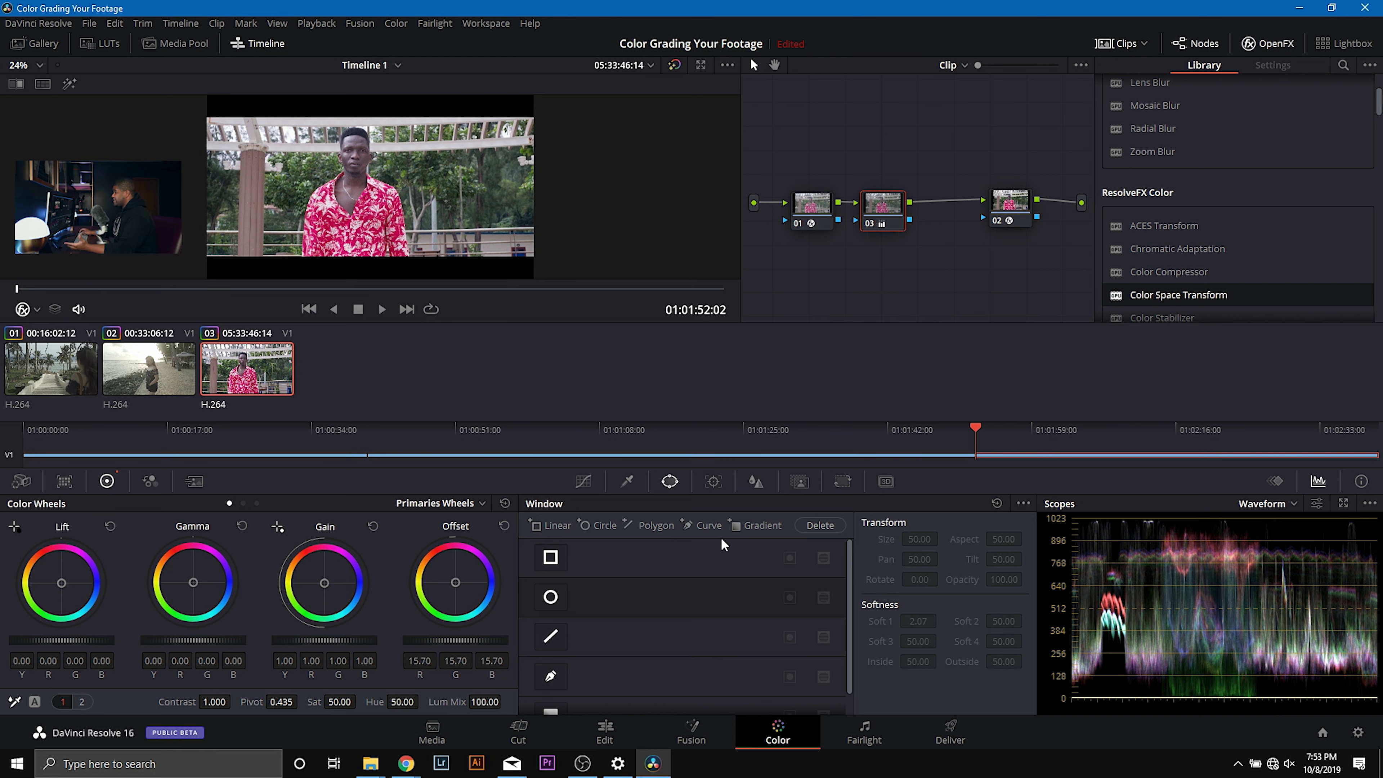
left_click_drag(447, 641, 443, 642)
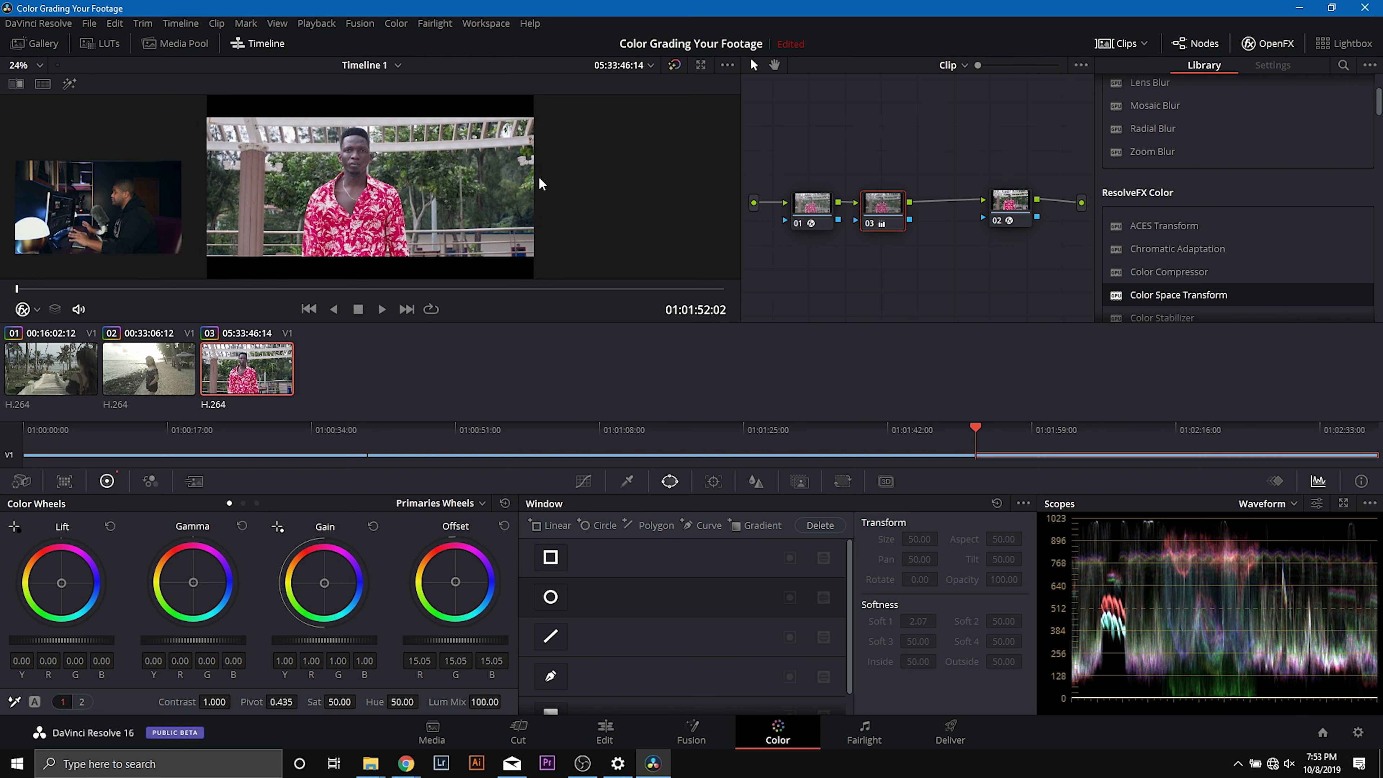
left_click(634, 484)
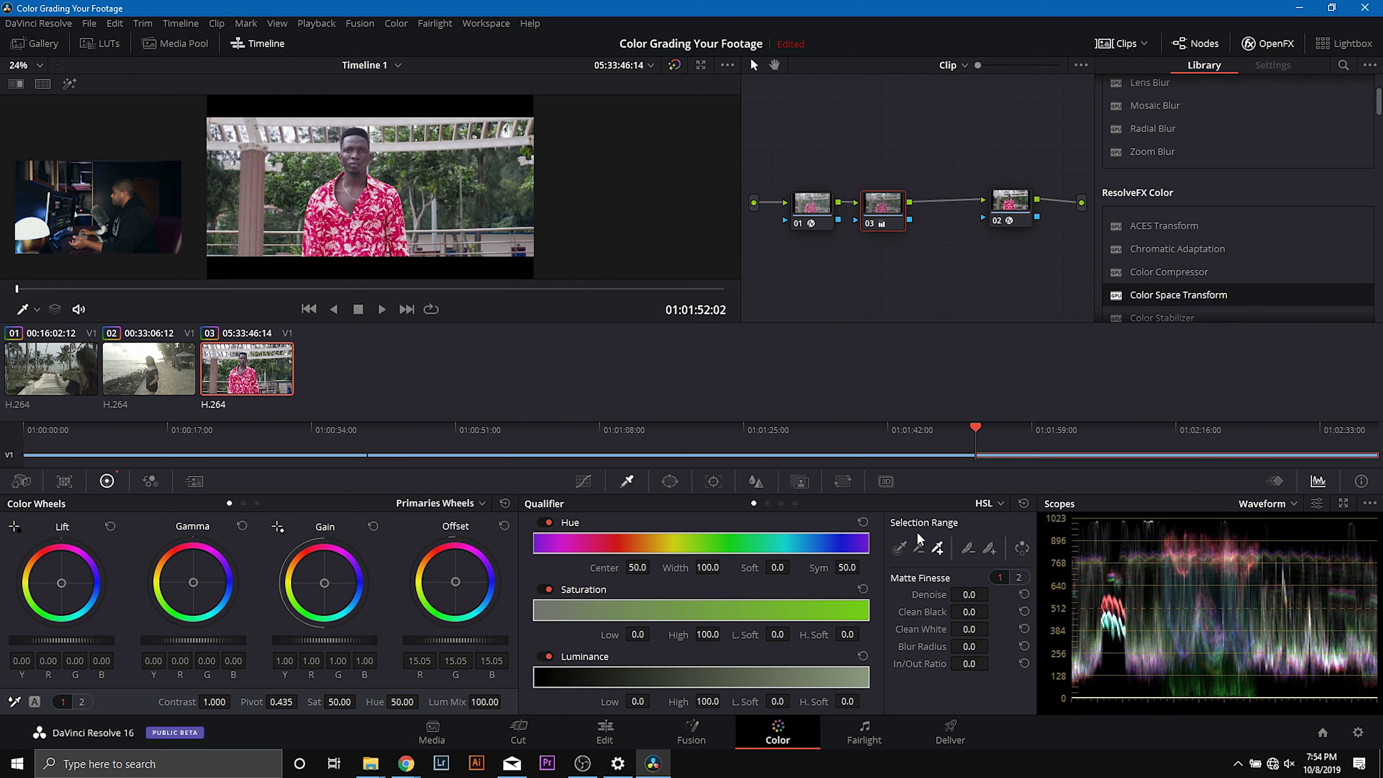
Add serial node 04 after node 03 and rearrange the nodes, hiding the effect settings for room.
right_click(891, 211)
mouse_move(973, 281)
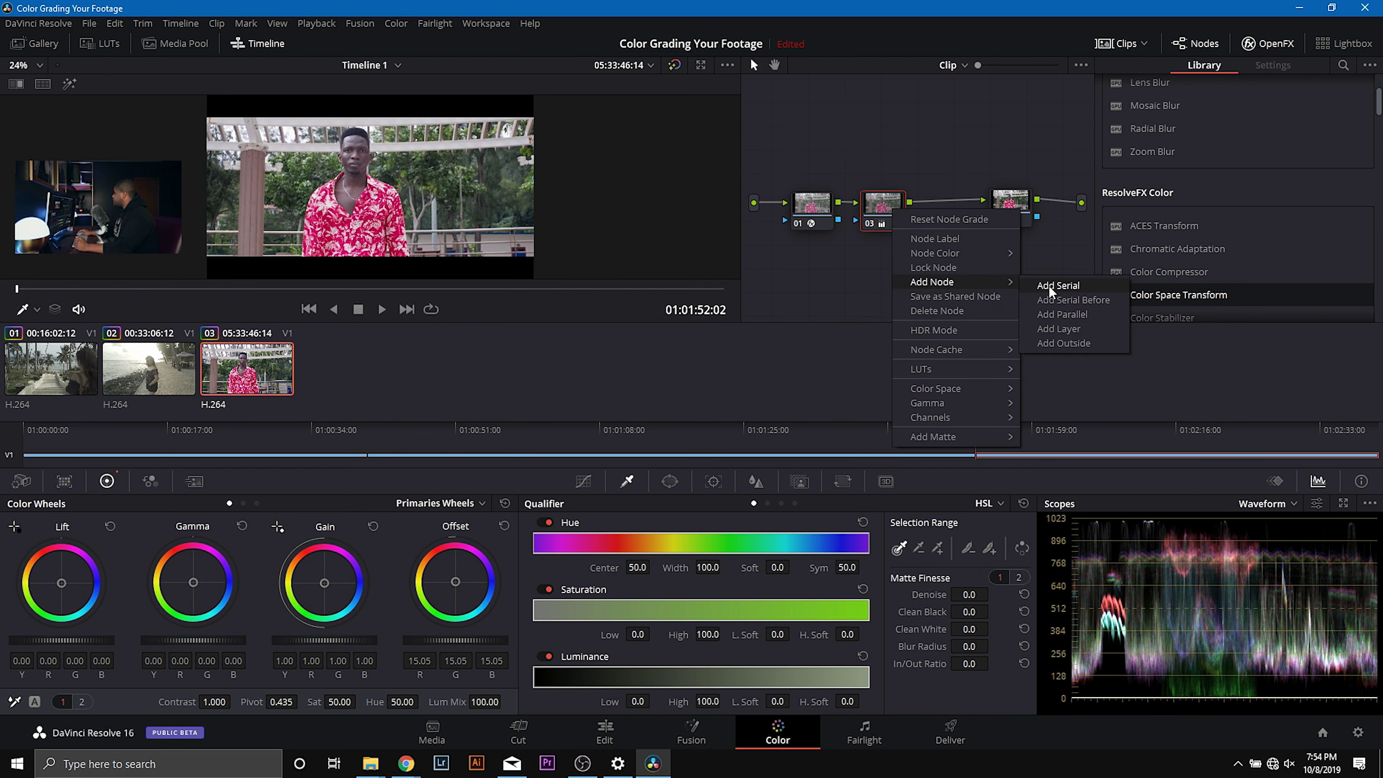
left_click(1051, 285)
left_click(811, 204)
left_click_drag(811, 204, 801, 142)
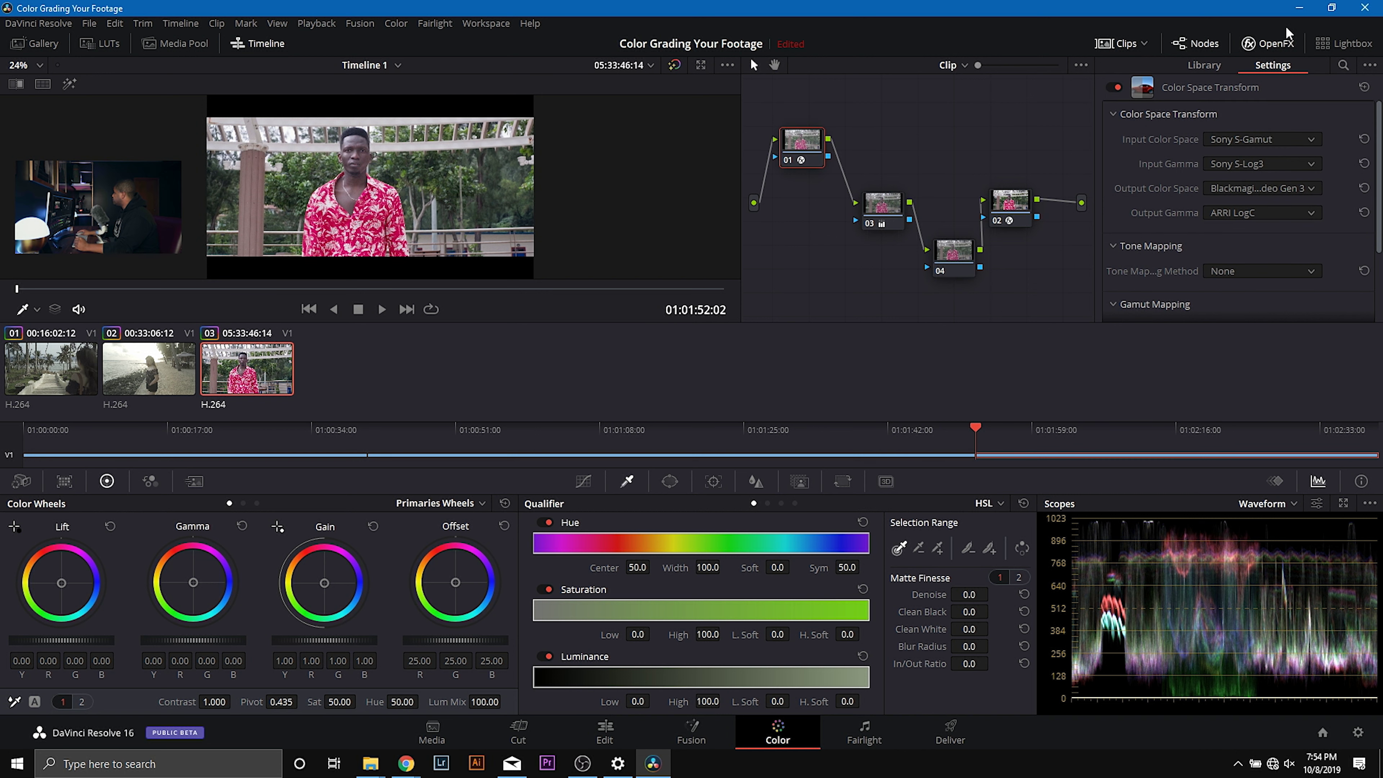
left_click(1276, 43)
left_click_drag(962, 204, 855, 209)
left_click_drag(876, 152, 845, 153)
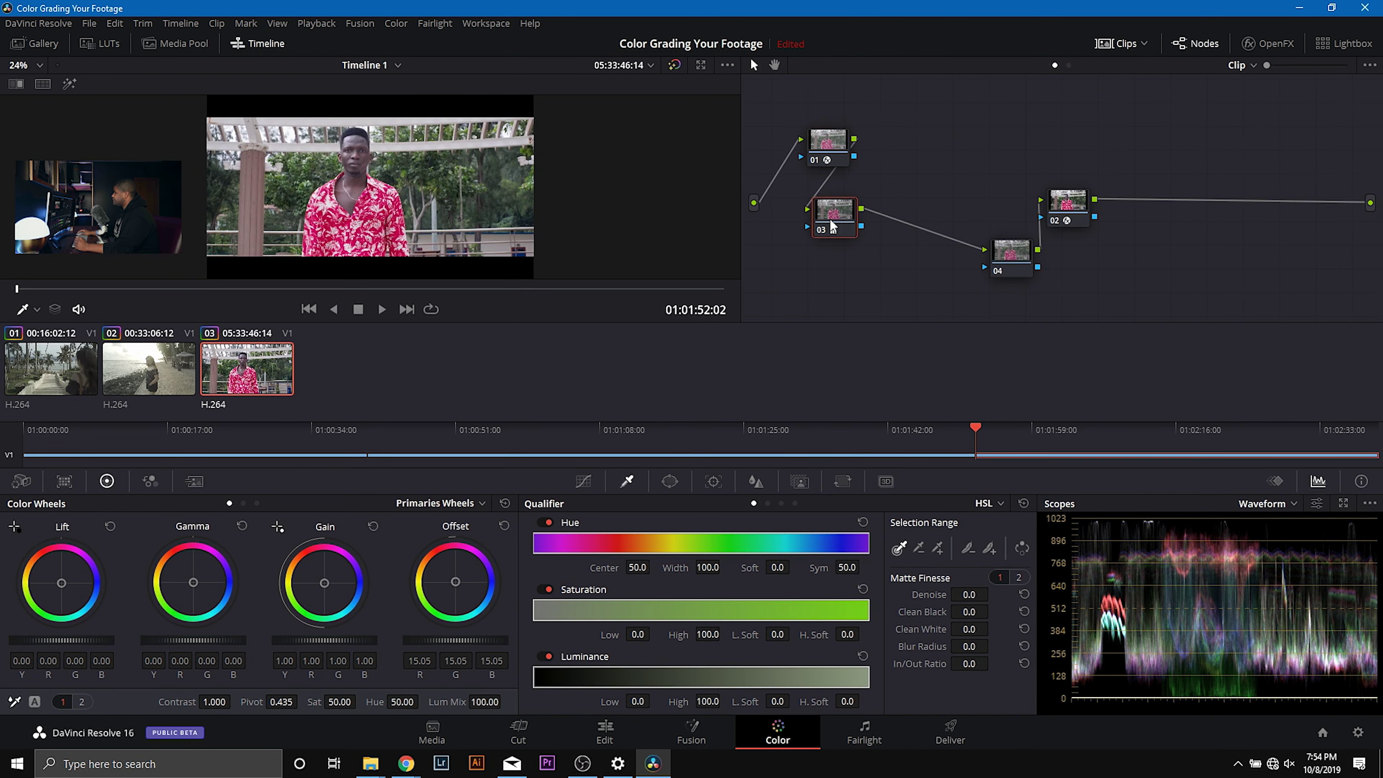
left_click_drag(833, 222, 821, 223)
left_click_drag(841, 163, 836, 168)
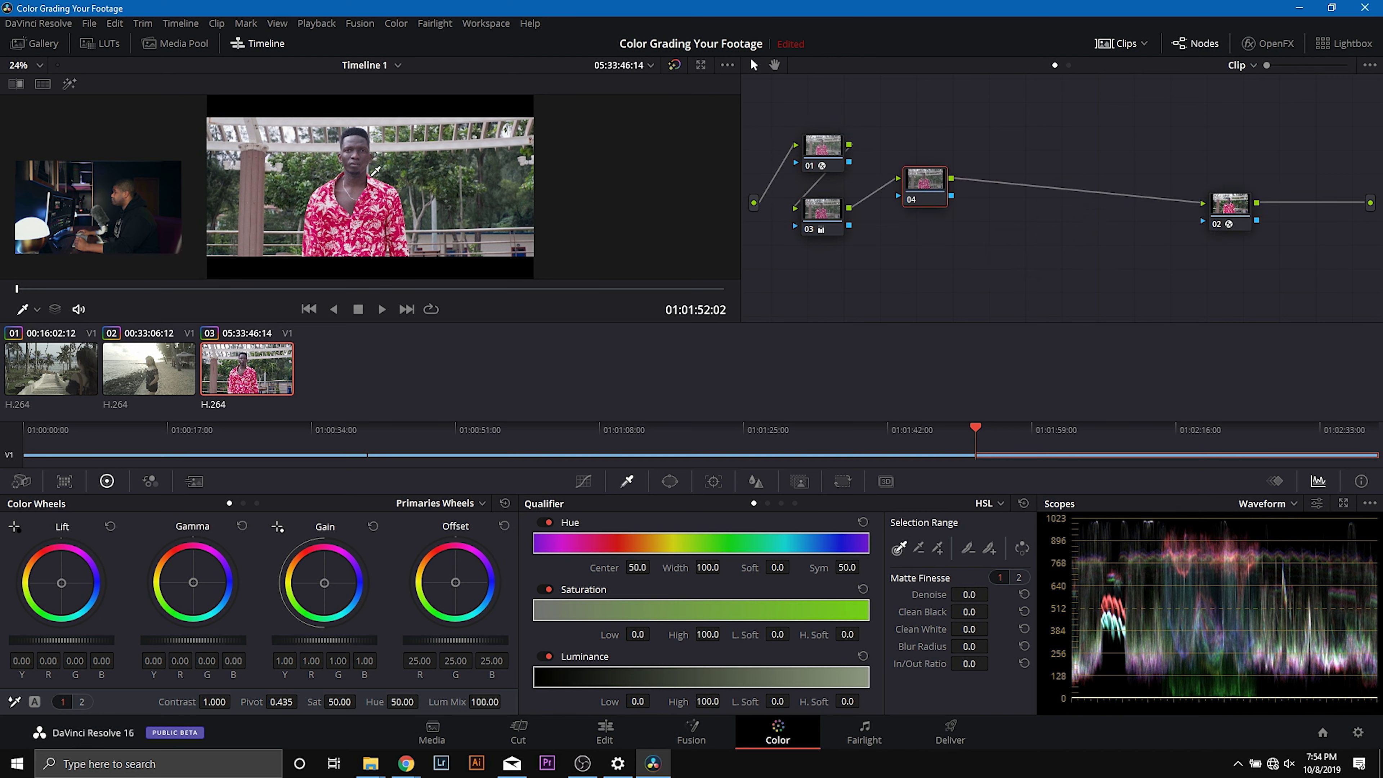
Sample the man's skin and refine the matte: Saturation L.Soft 0.6, Denoise 18.3, Clean White 28.1.
left_click(369, 154)
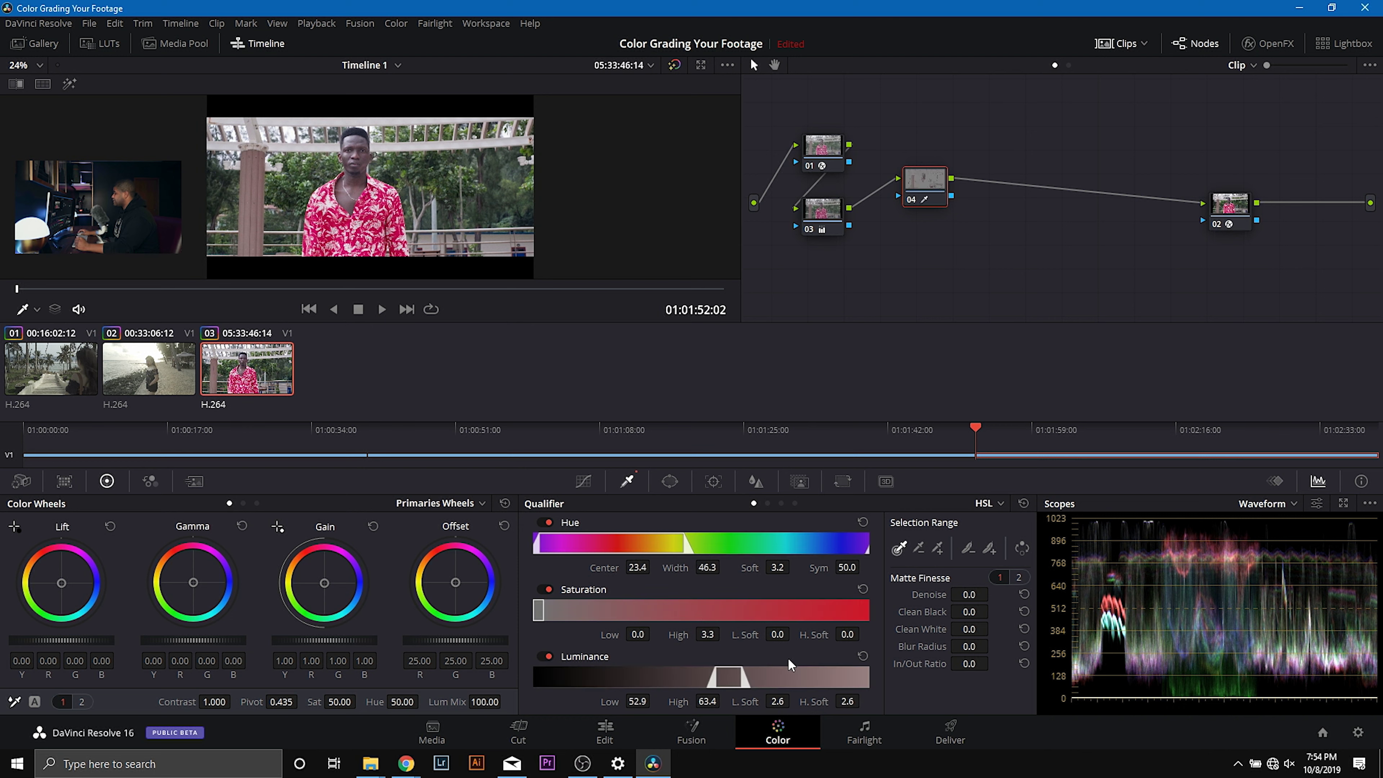
left_click(69, 84)
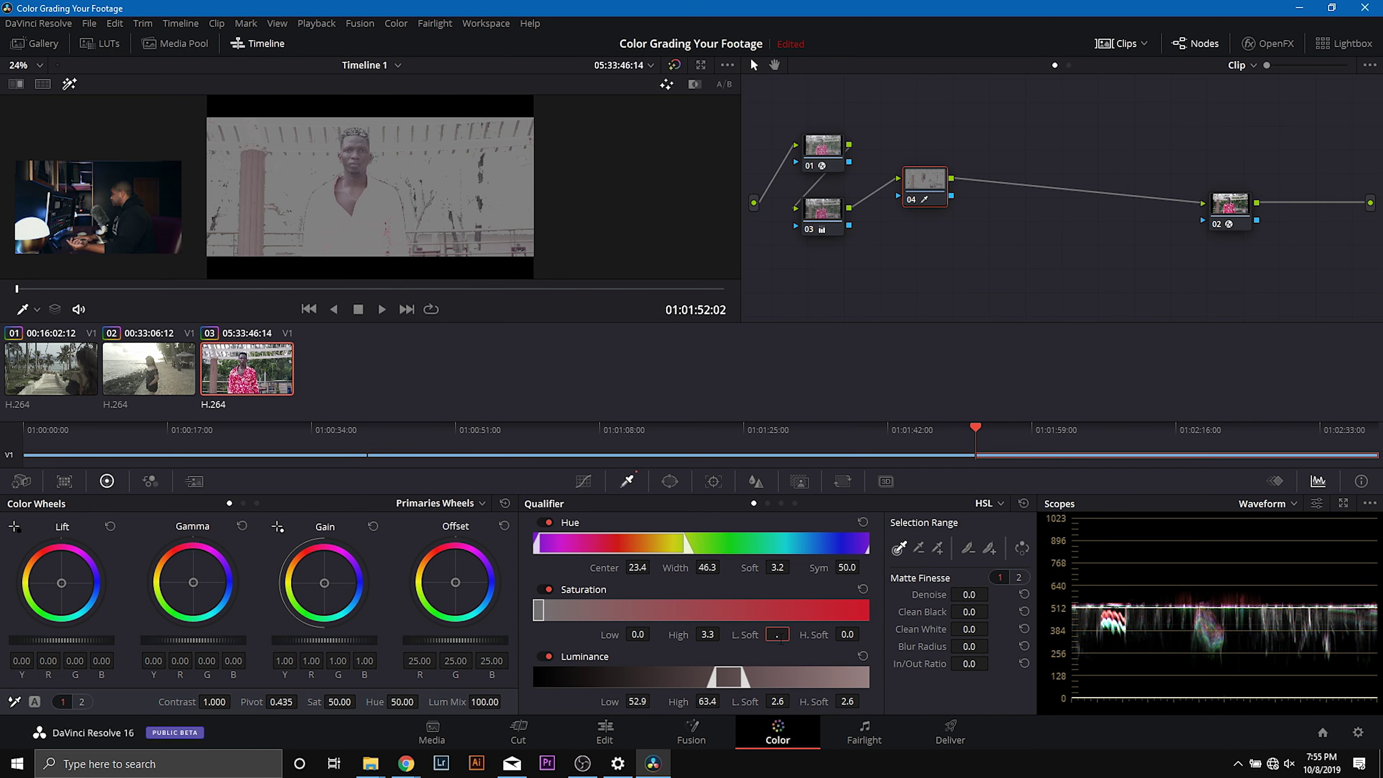
key("Return")
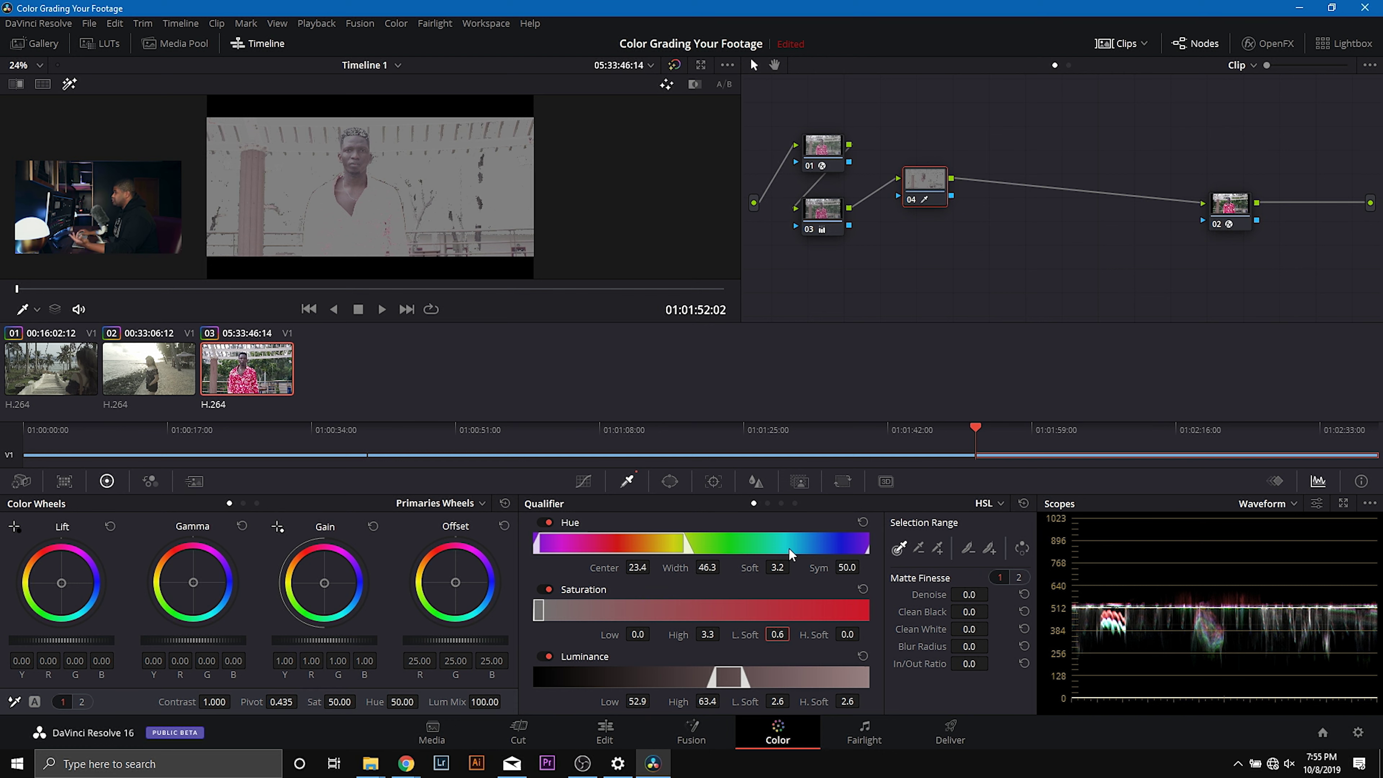
left_click_drag(973, 594, 992, 627)
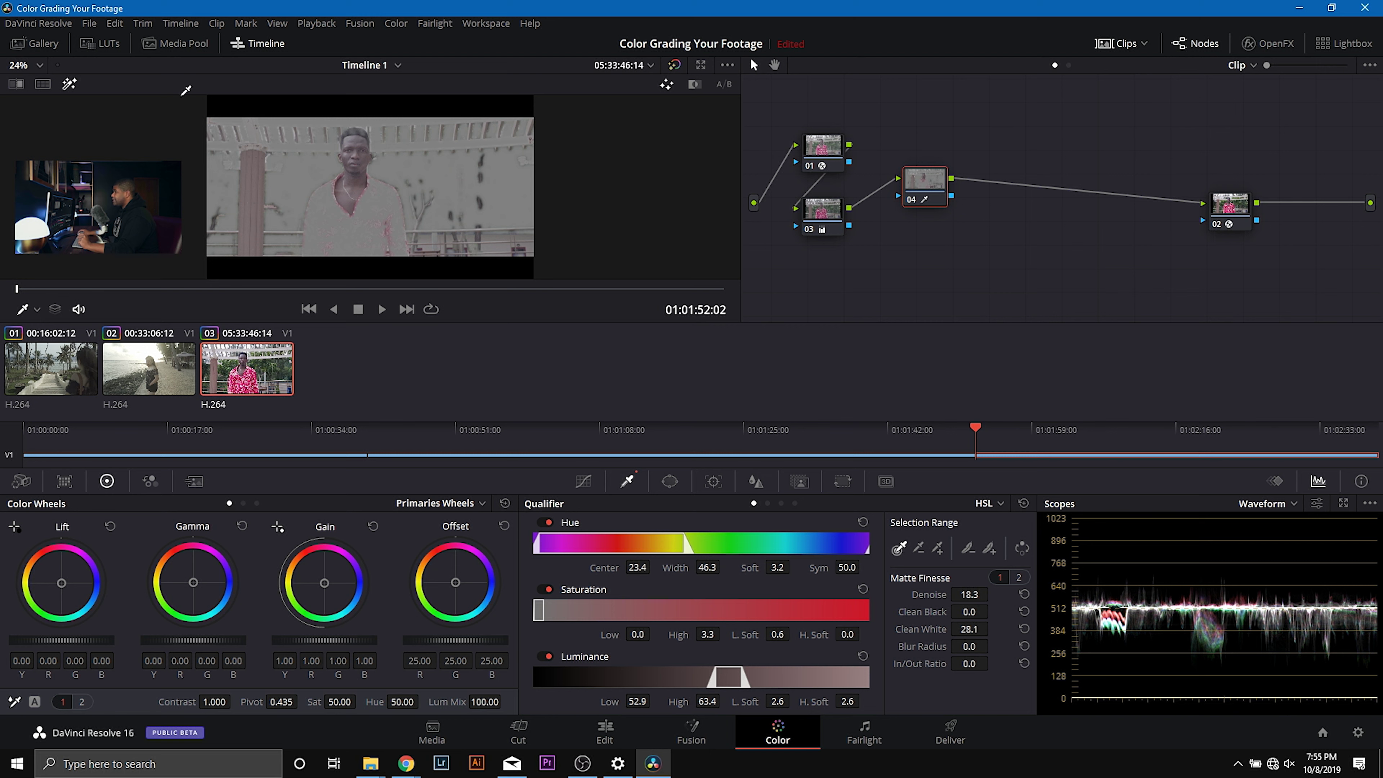
left_click(71, 84)
In Log wheels, rebalance node 04's skin Offset to 24.98/25.24/22.38, toggling the node to compare.
left_click(256, 503)
left_click_drag(456, 582, 453, 580)
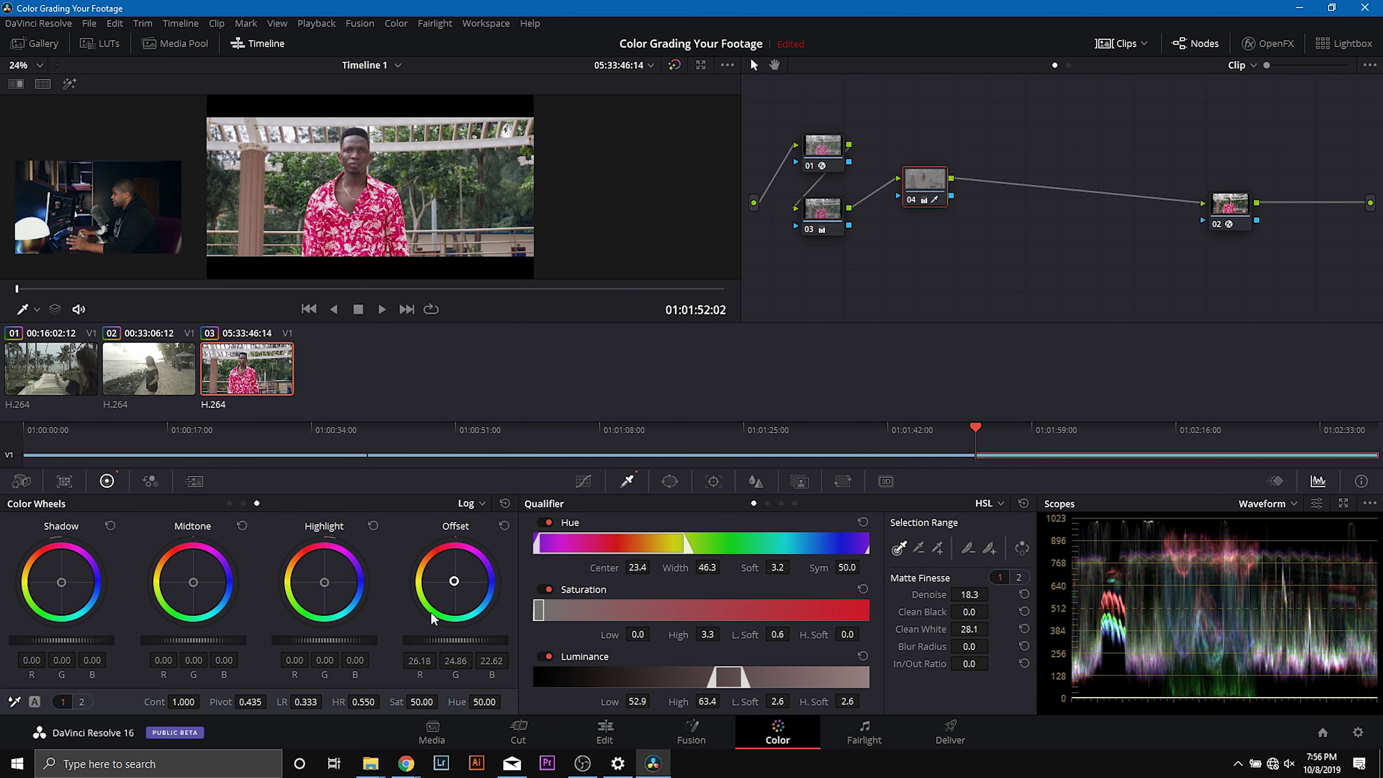
left_click_drag(455, 581, 453, 582)
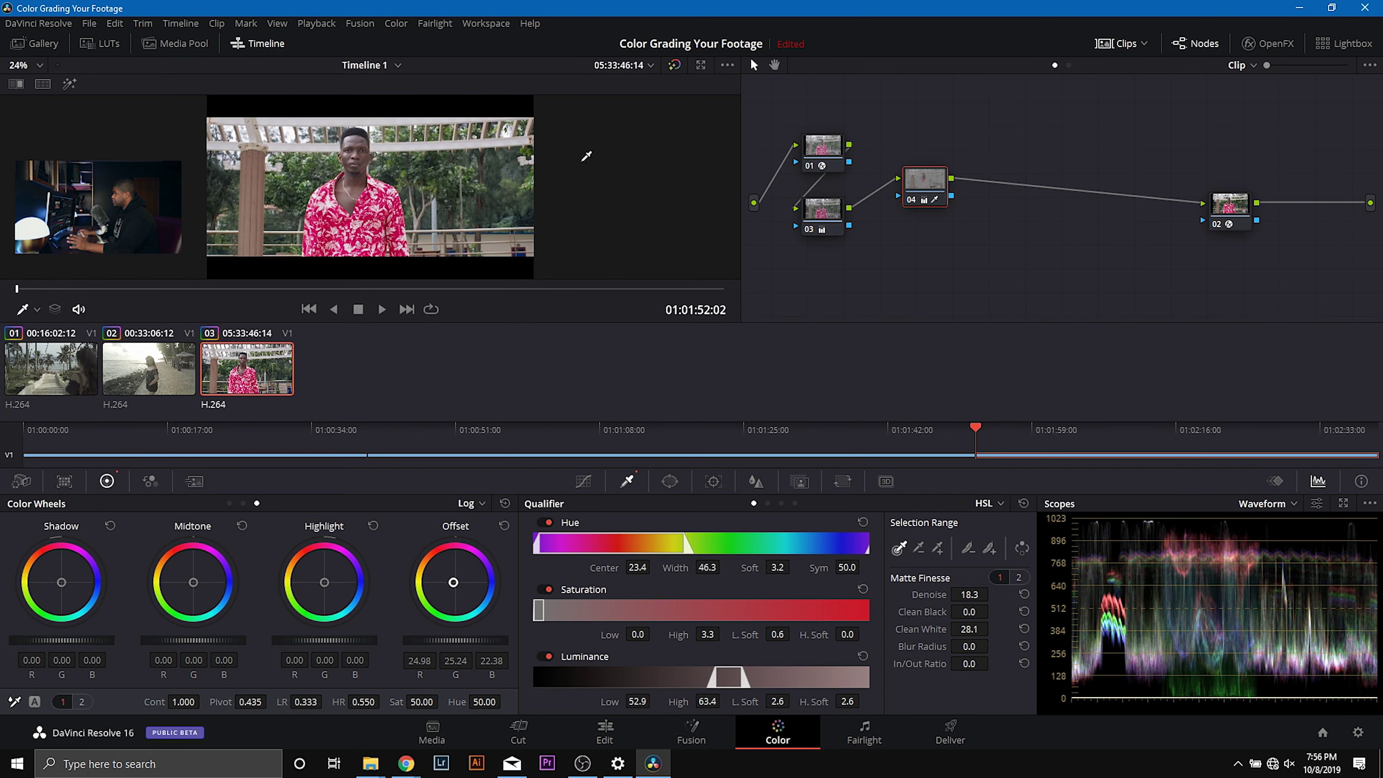
left_click(911, 200)
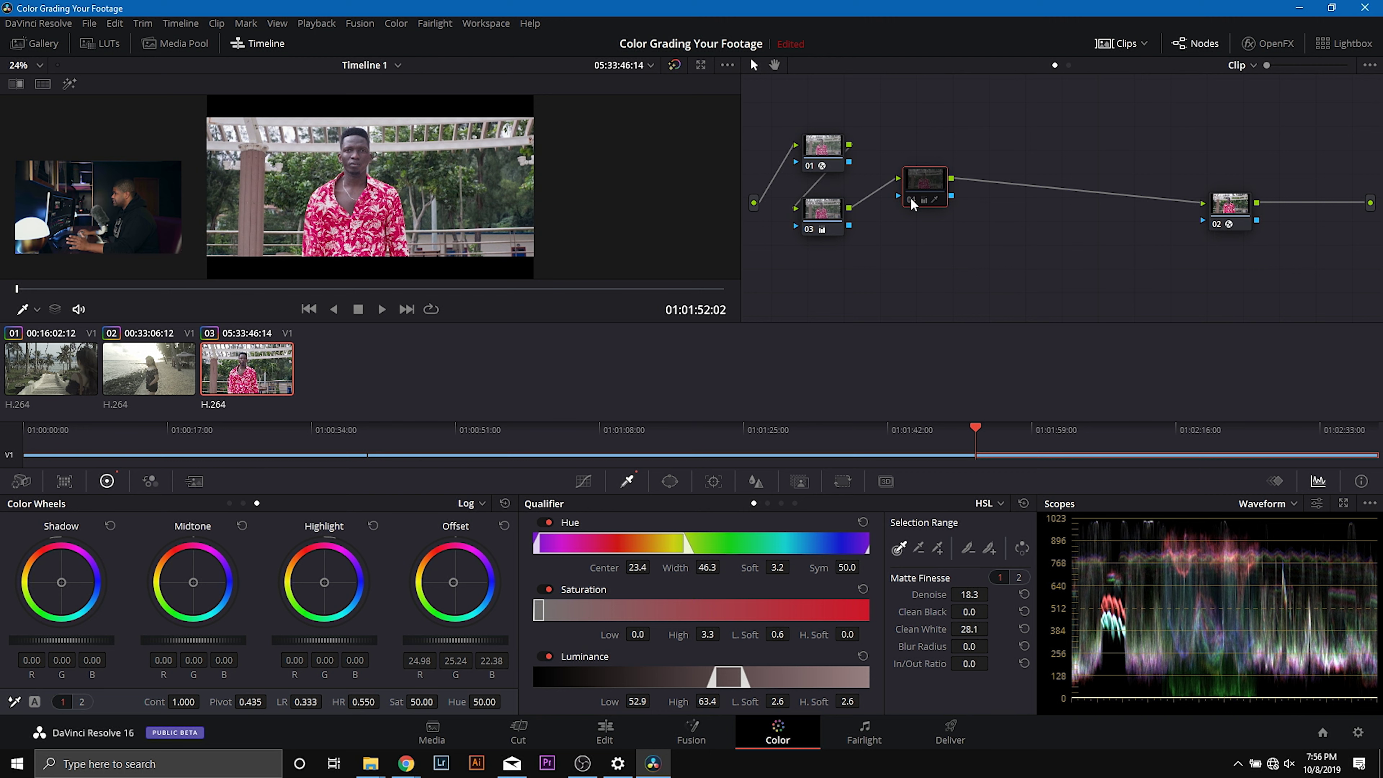
left_click(911, 199)
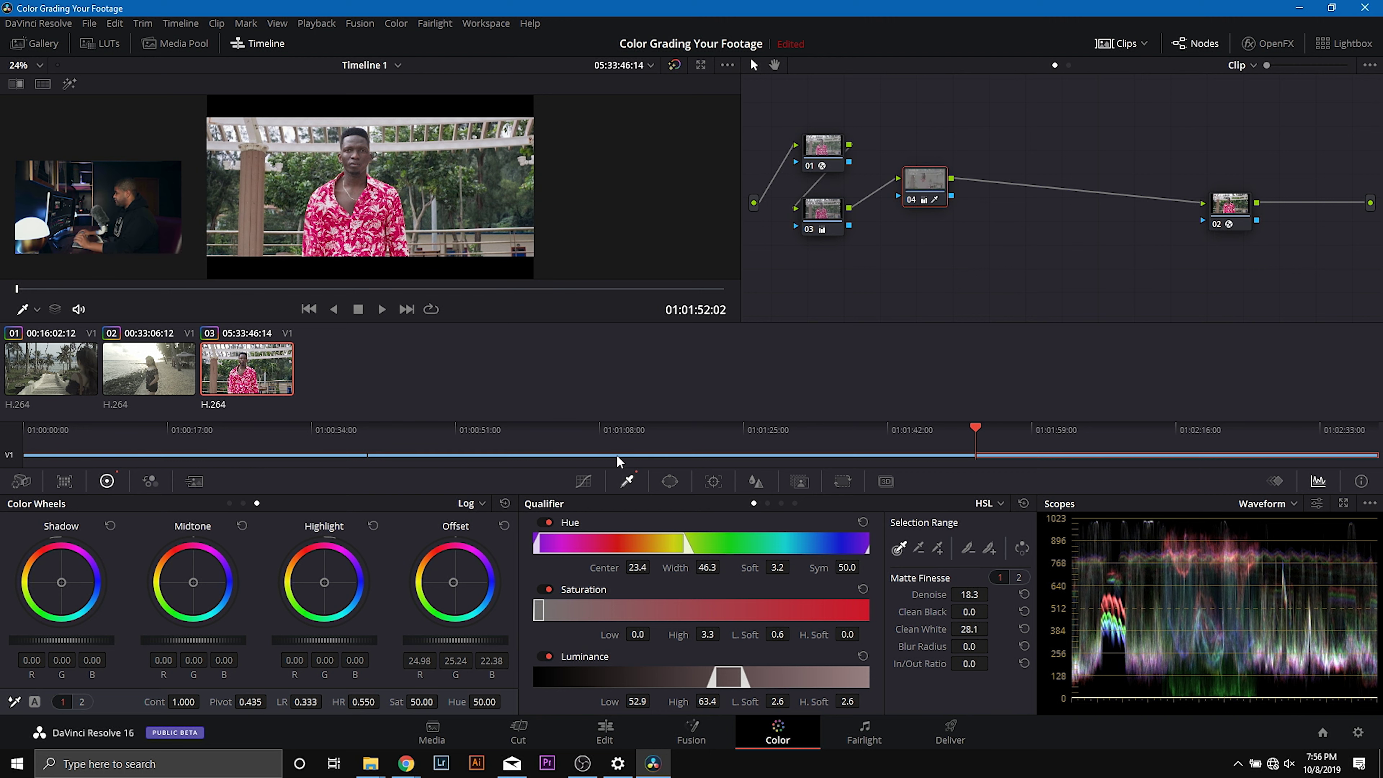
Add a shadow point low on node 04's luma curve, compare with bypass, and move node 04 up-left.
left_click(583, 481)
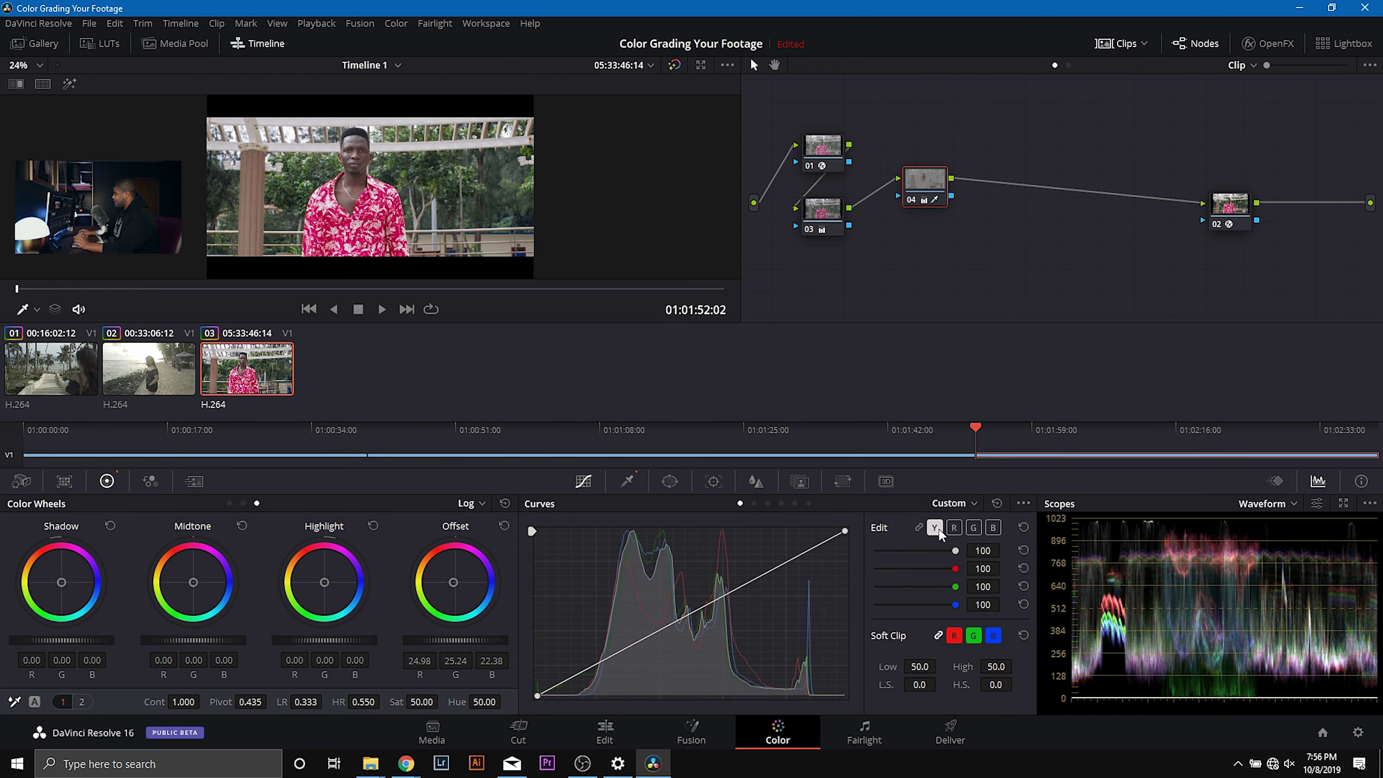
left_click(608, 660)
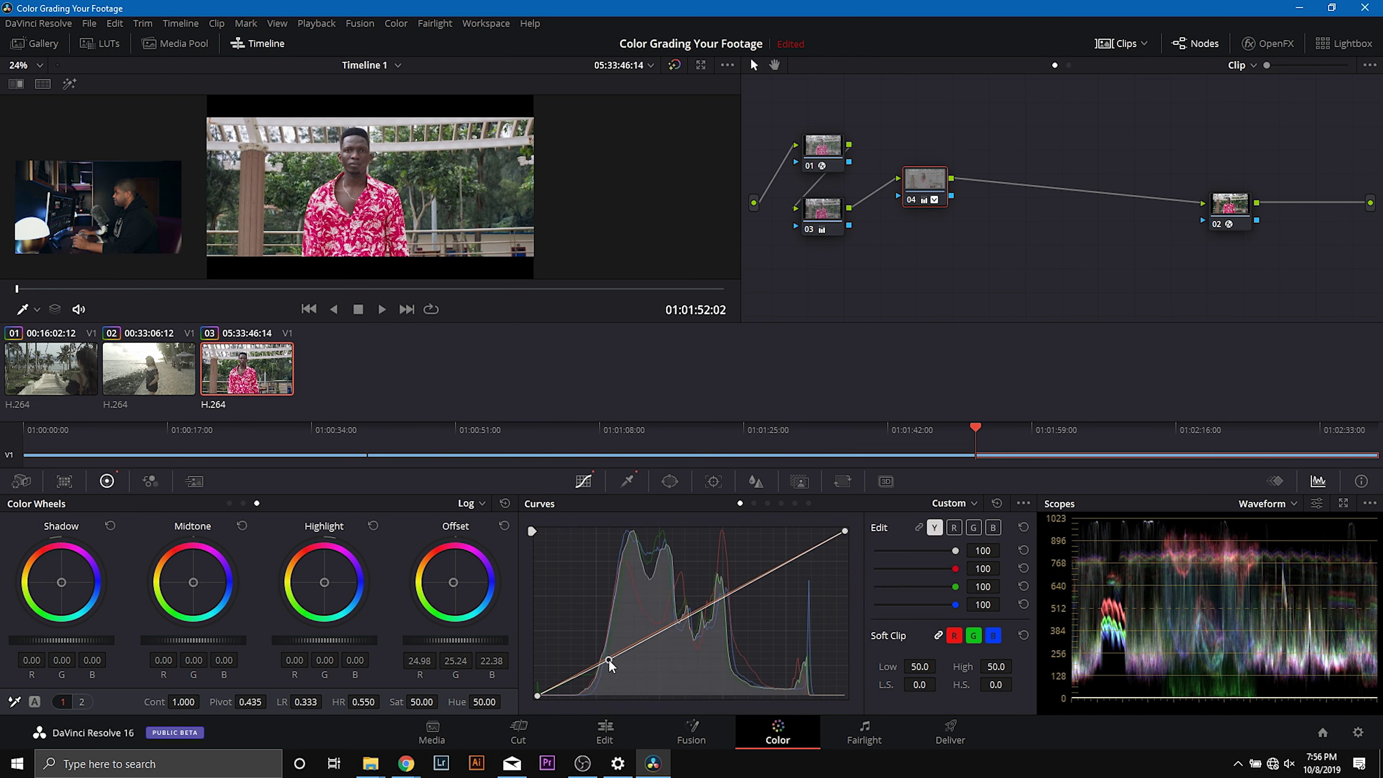
left_click(674, 64)
left_click(674, 64)
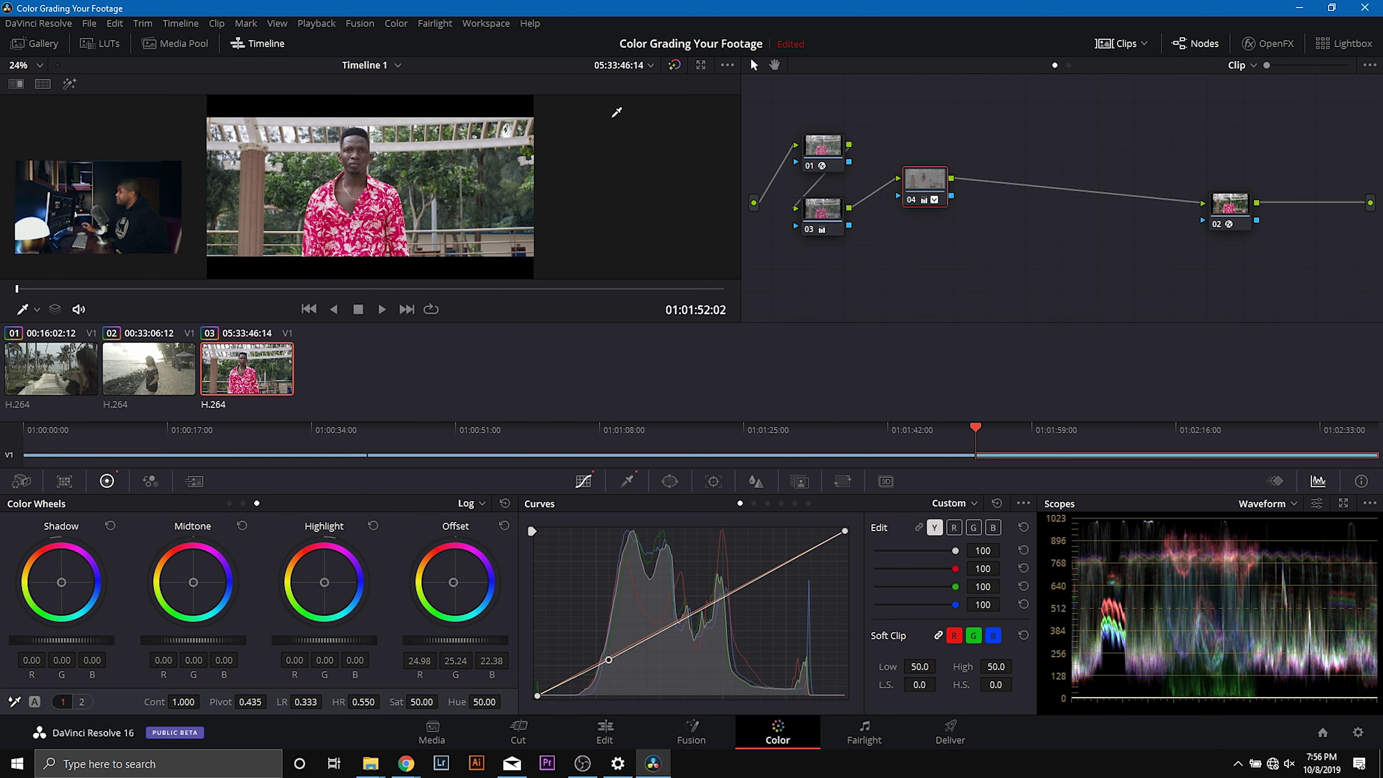
left_click_drag(930, 184, 905, 153)
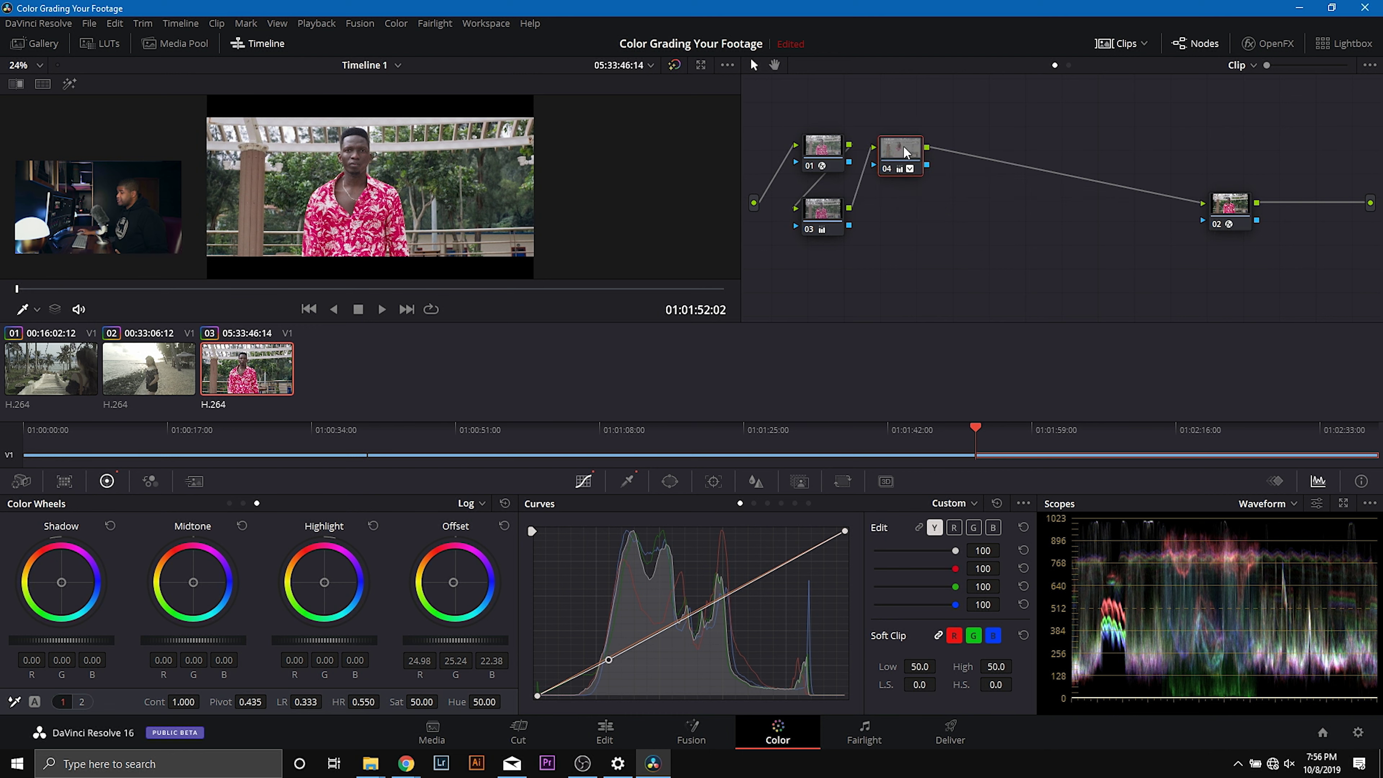
Delete the link from node 04 to node 02 and move node 02 right to make room.
right_click(923, 144)
mouse_move(1012, 217)
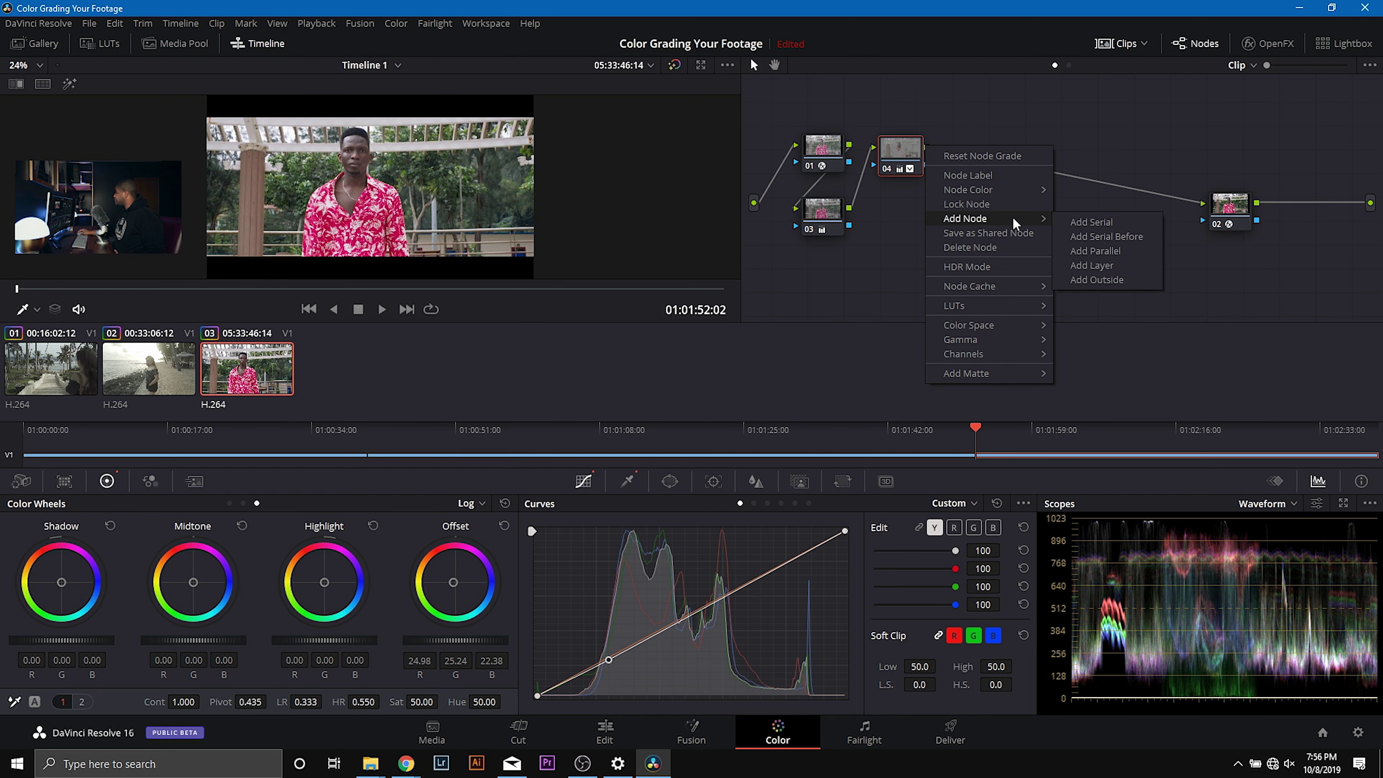
left_click(1033, 132)
left_click(1159, 194)
key("Delete")
left_click_drag(1229, 206, 1273, 206)
Add corrector nodes 05 and 06 fed by node 04, merged through a mixer into node 02.
right_click(1101, 115)
mouse_move(1222, 142)
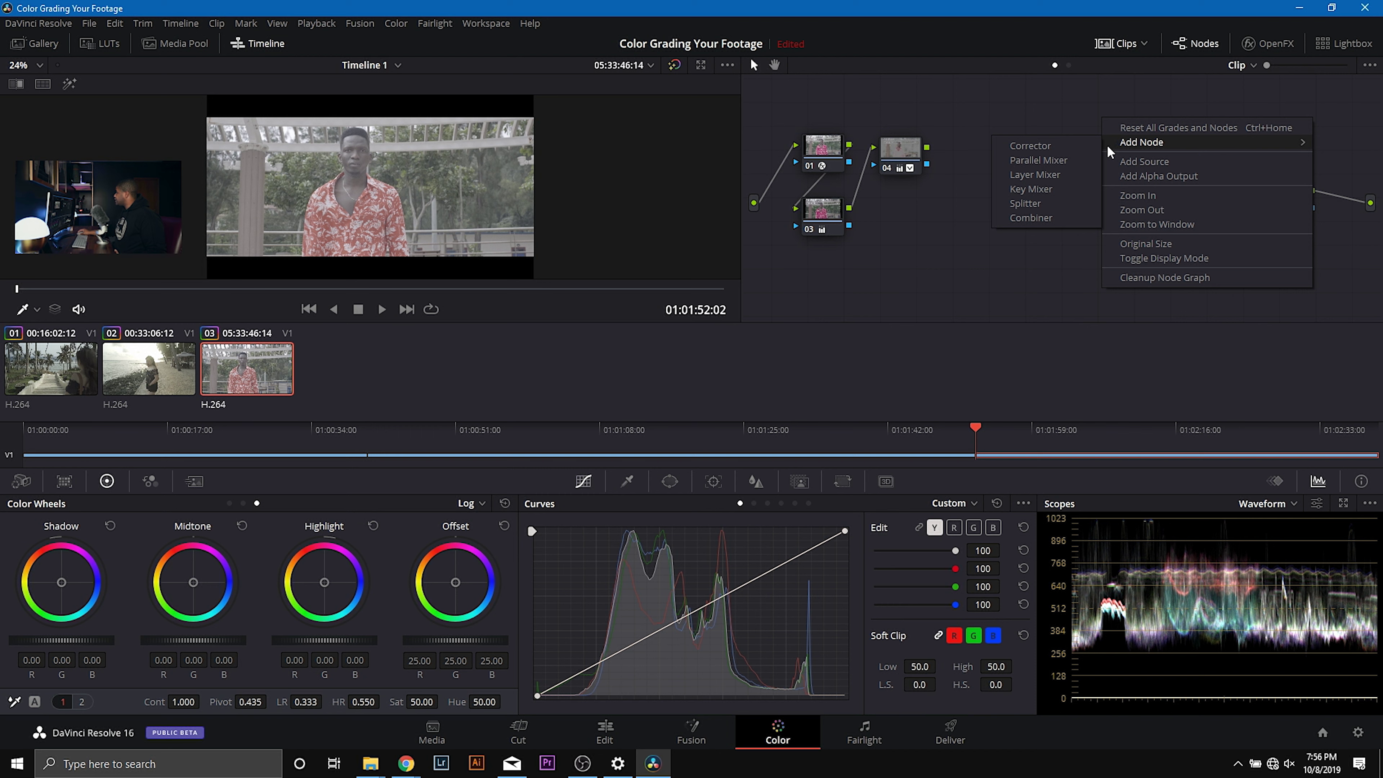
left_click(1030, 146)
mouse_move(932, 165)
left_mouse_down()
mouse_move(1010, 201)
mouse_move(927, 164)
left_mouse_up()
left_click_drag(1057, 203, 928, 148)
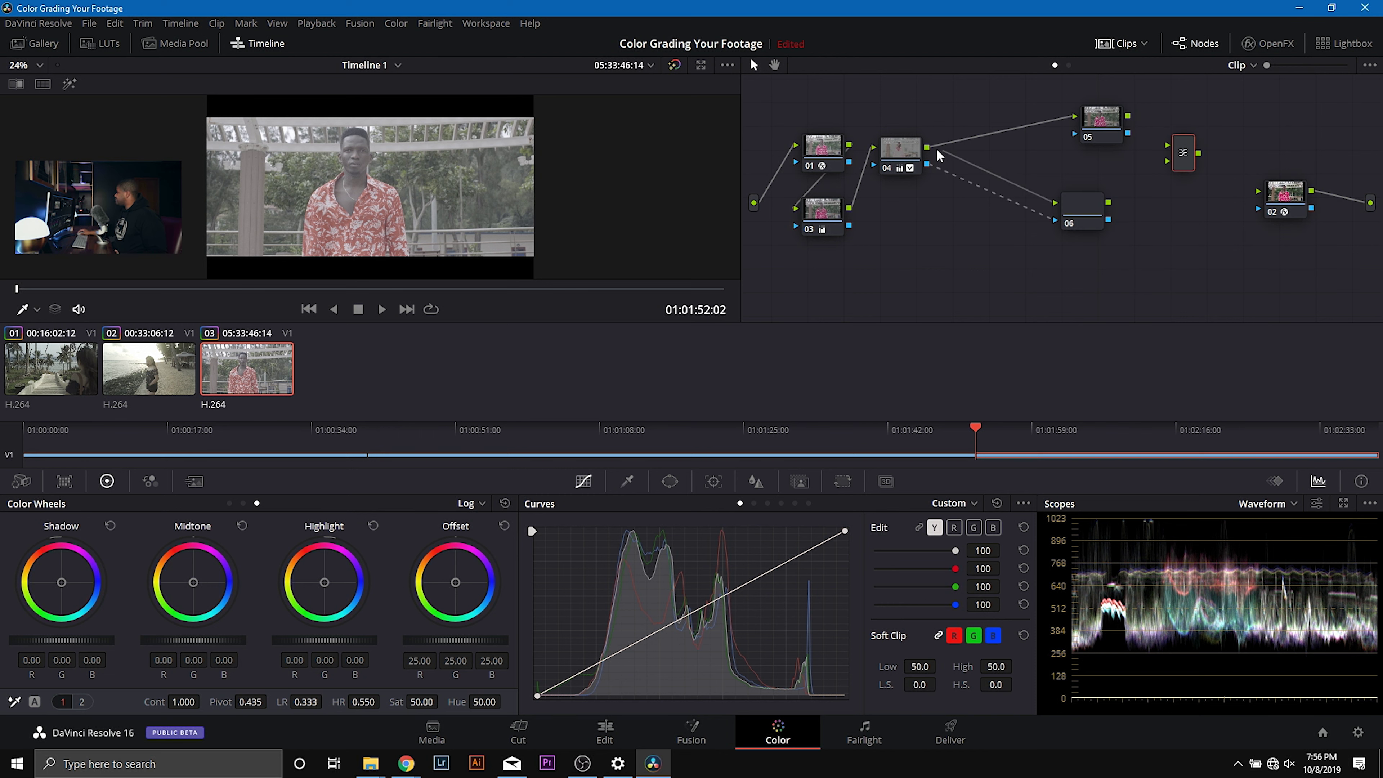
left_click(1109, 124)
left_click_drag(1110, 124, 1069, 133)
left_click_drag(1086, 202, 1090, 130)
left_click_drag(1178, 147, 1256, 192)
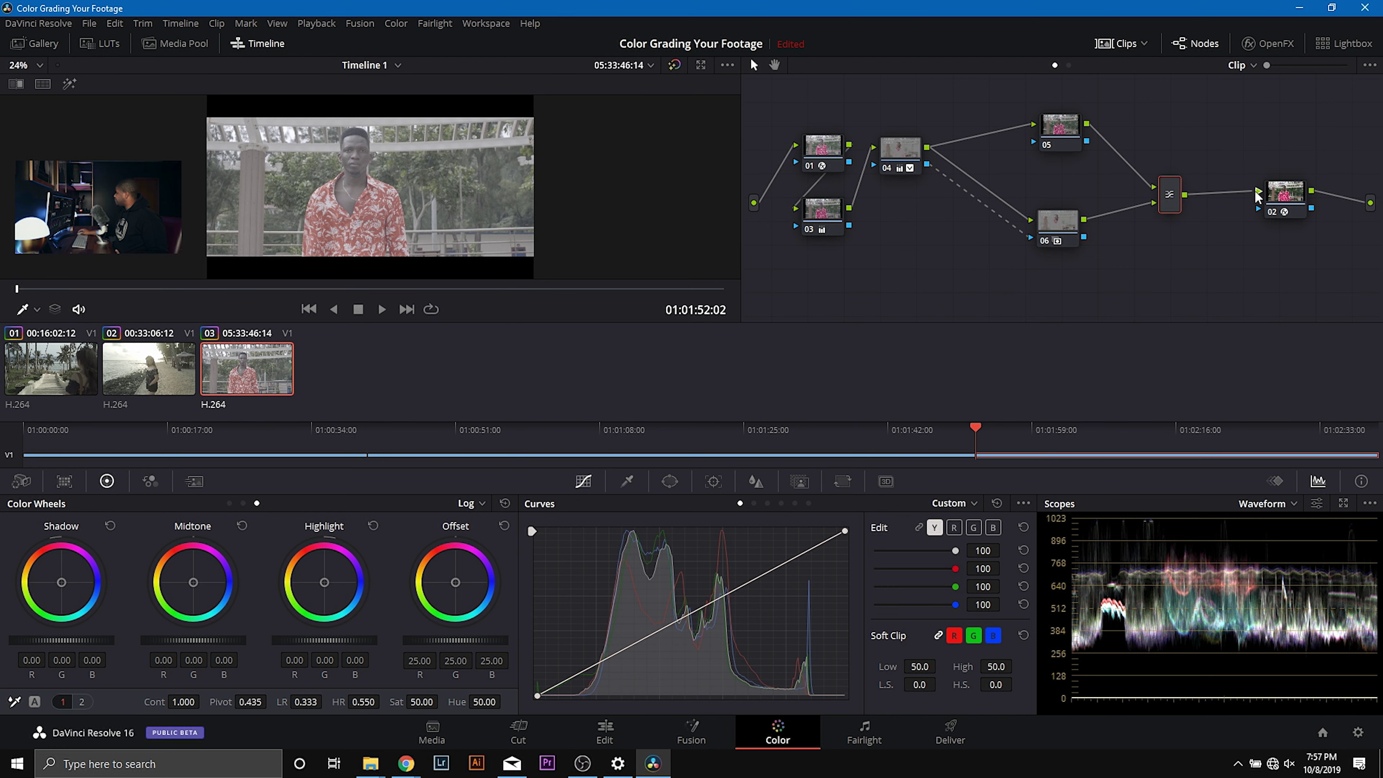
On node 05, pull the red curve down slightly and raise the green curve slightly.
left_click(1057, 133)
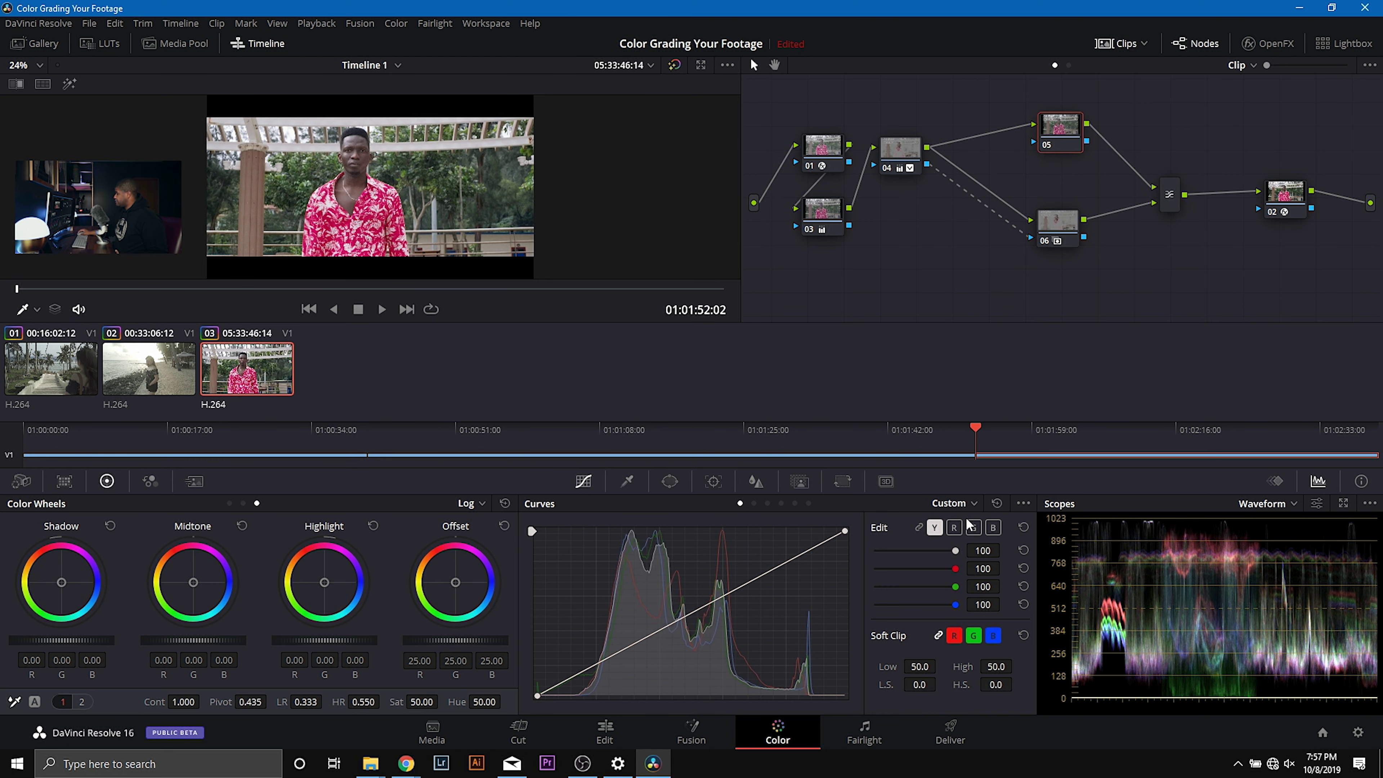
left_click(954, 527)
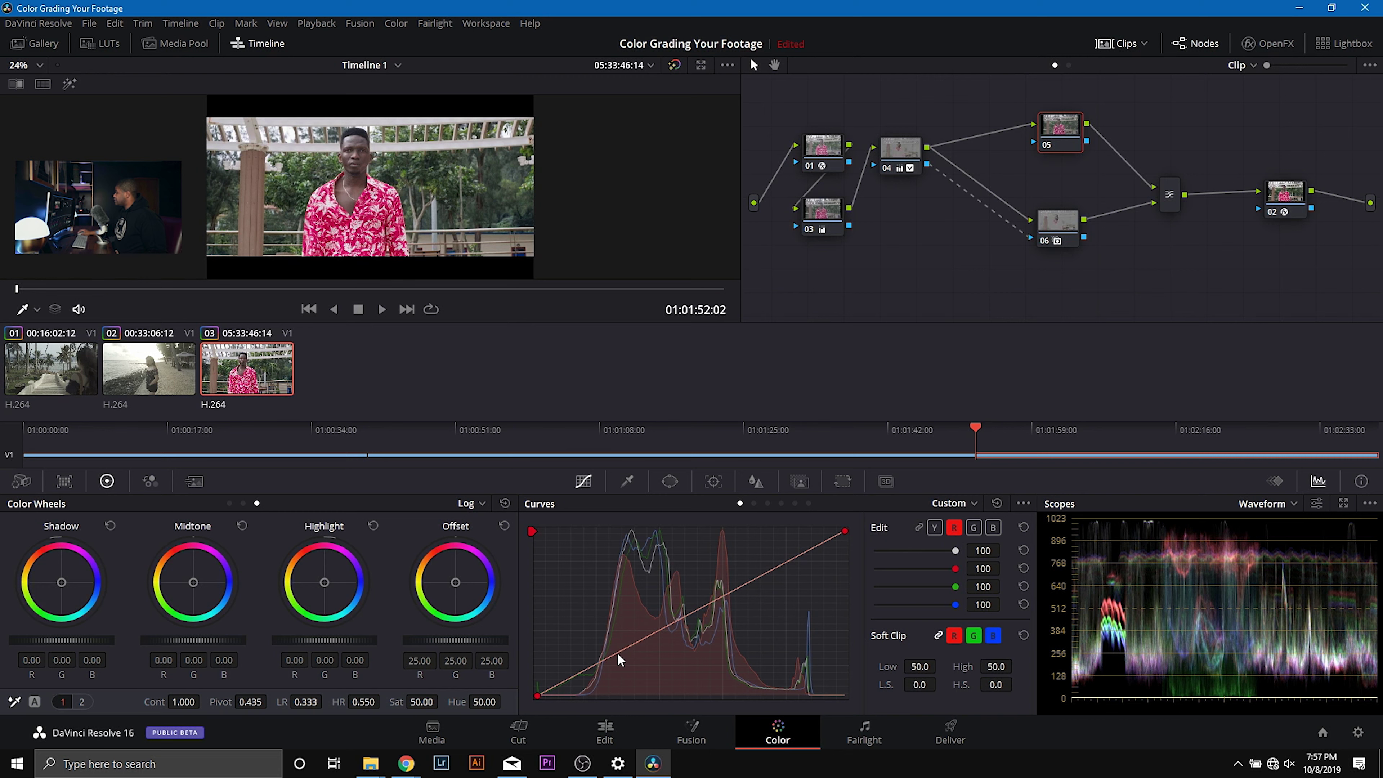
left_click_drag(611, 656, 611, 663)
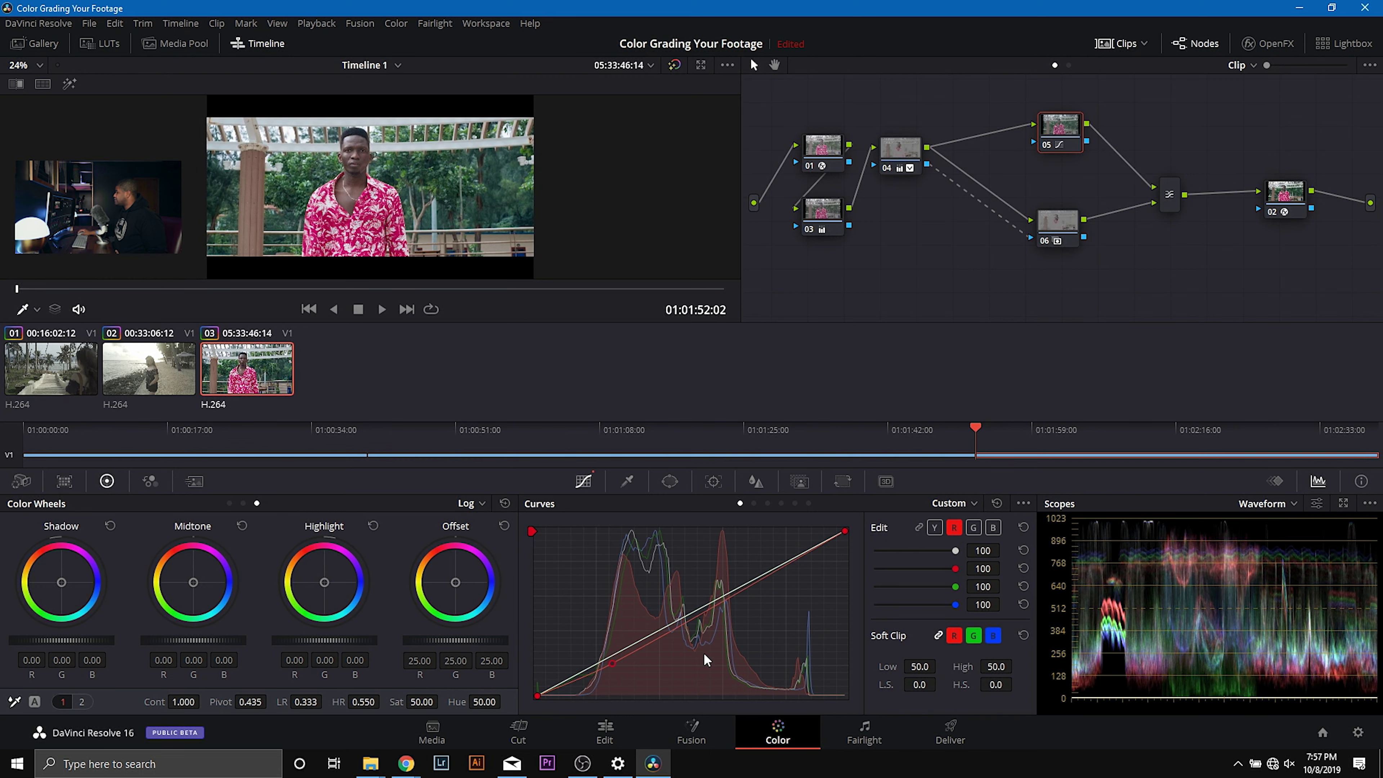
left_click(973, 527)
left_click_drag(607, 652, 609, 660)
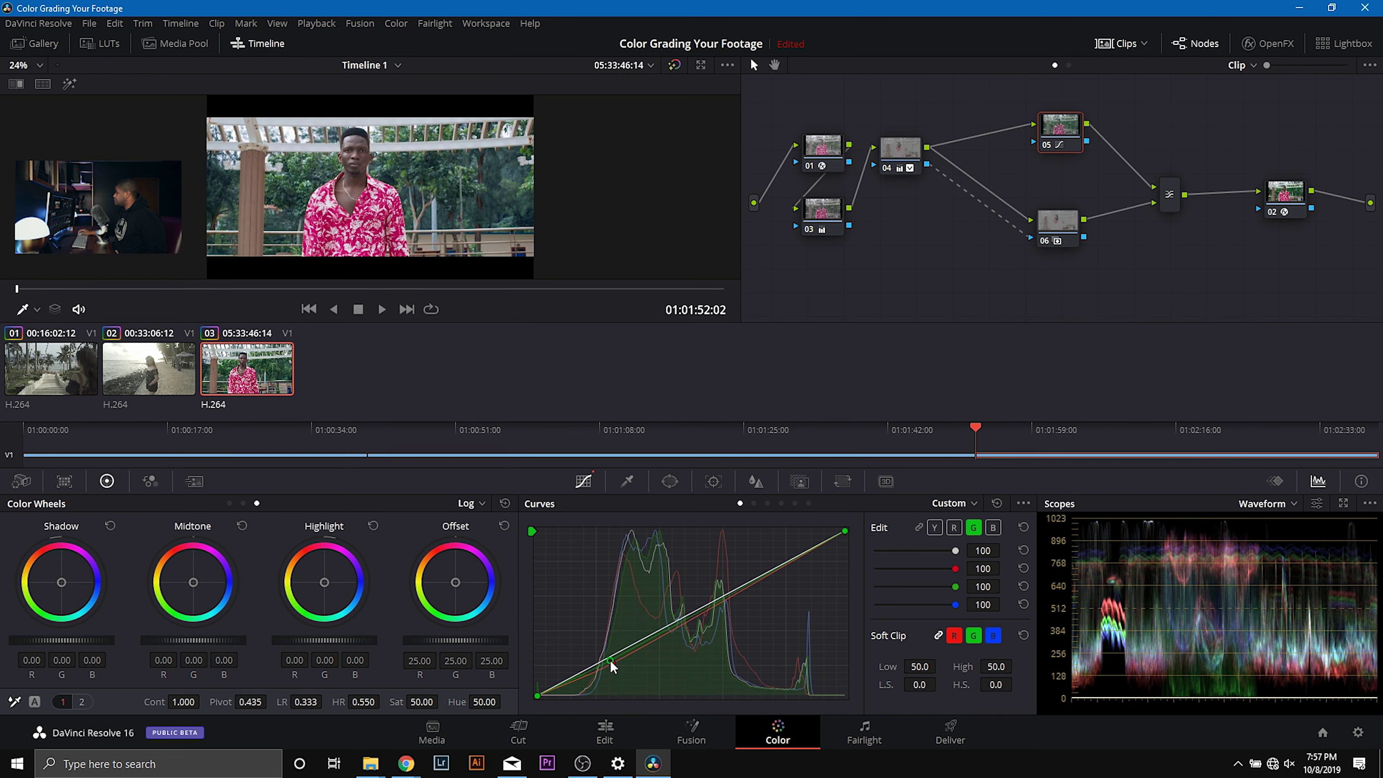
Pull the blue curve's highlights down for warmth and compare the grade with bypass.
left_click(993, 528)
left_click(769, 571)
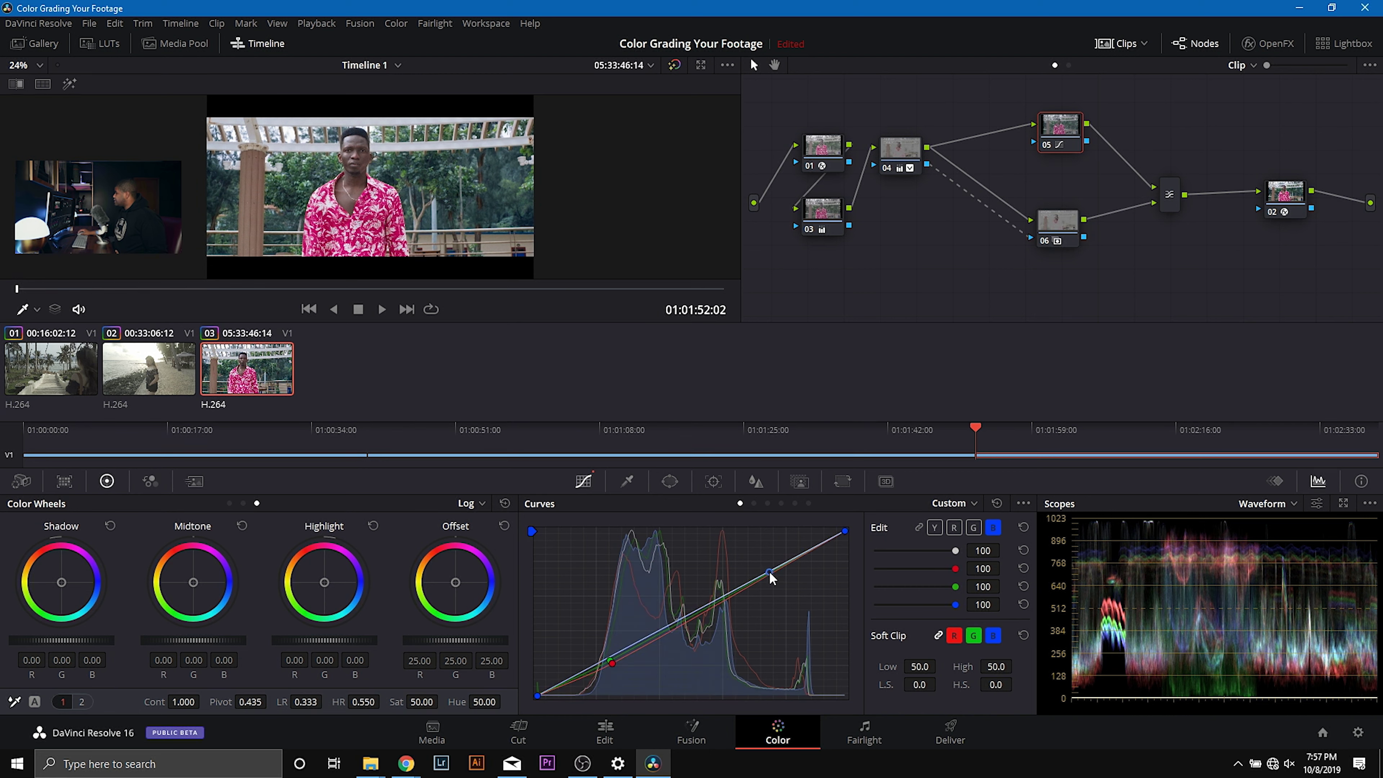
right_click(769, 571)
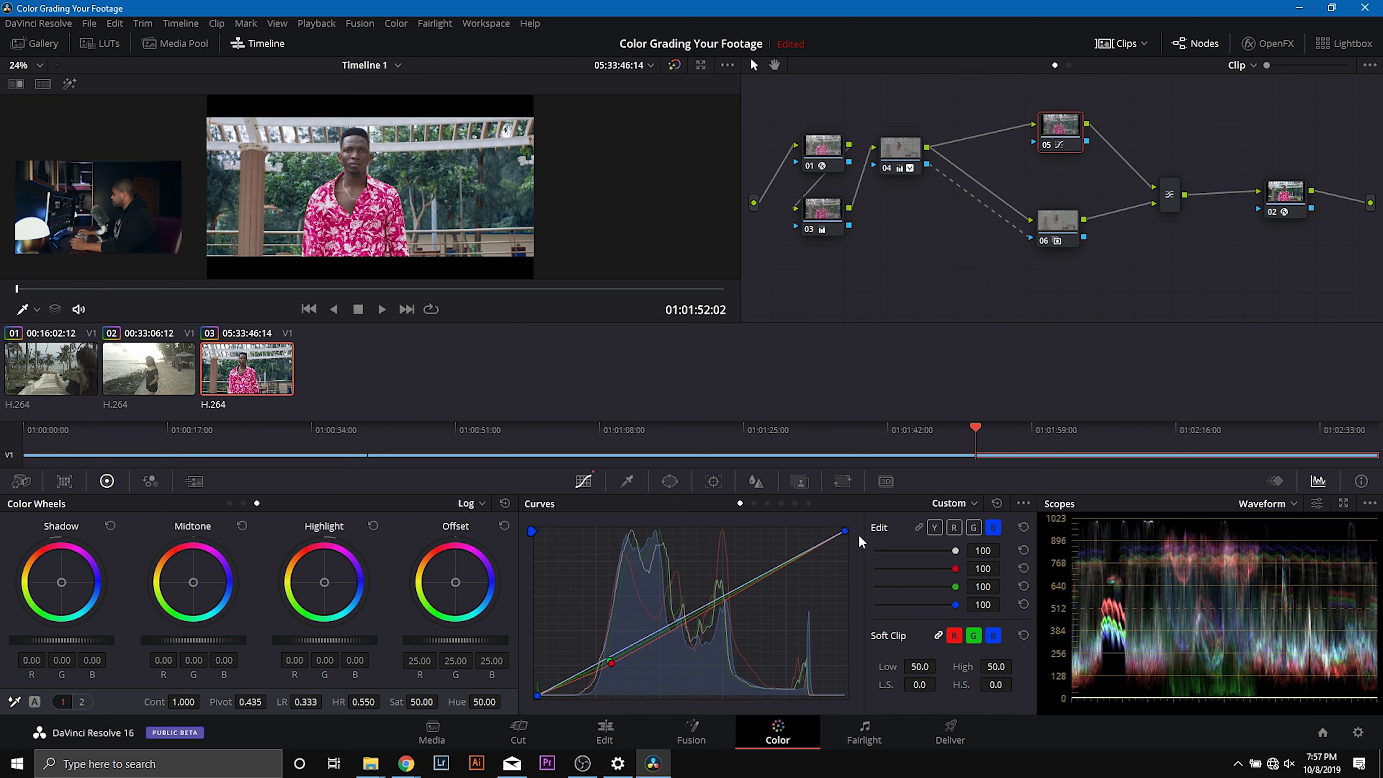
left_click_drag(845, 531, 850, 545)
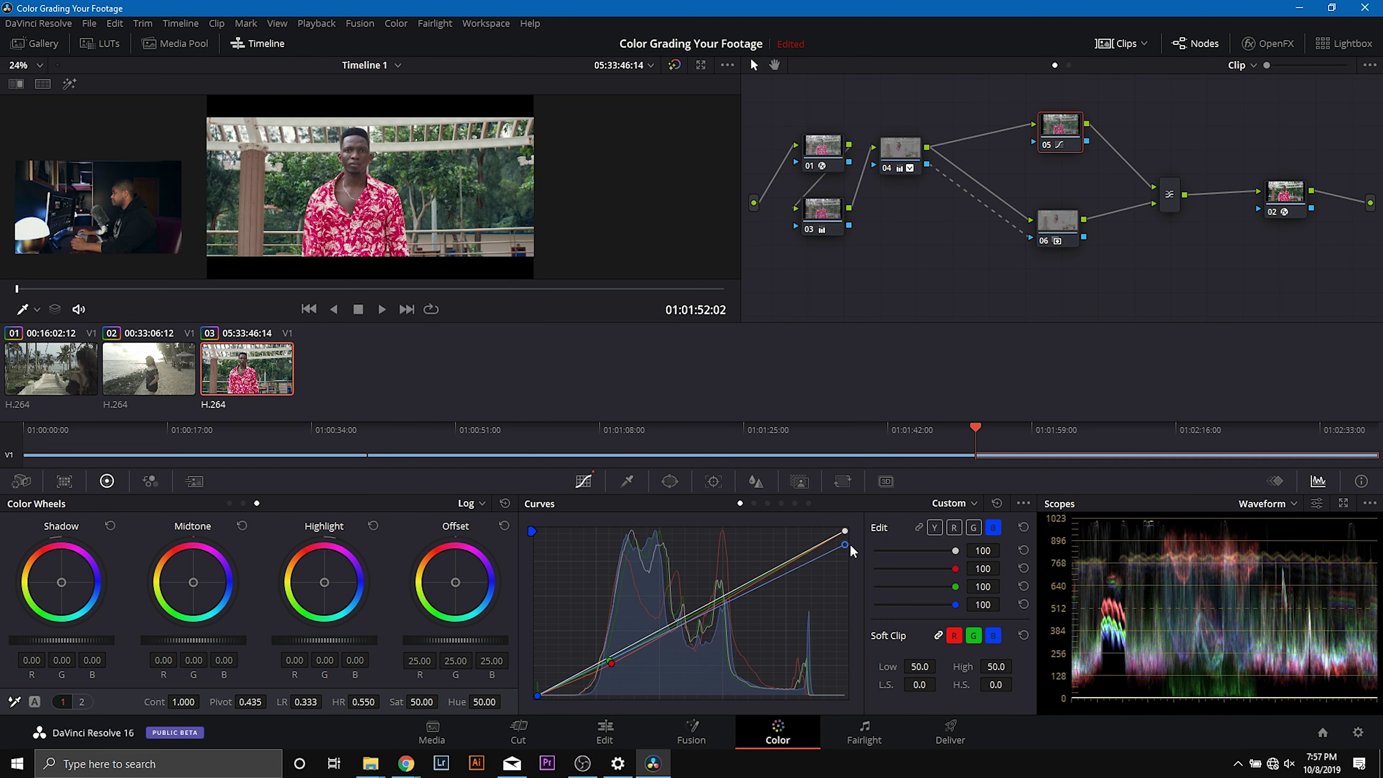
left_click(674, 65)
left_click(674, 65)
Try darkening the lower luma curve, undo it, and compare the grade again with bypass.
left_click(934, 527)
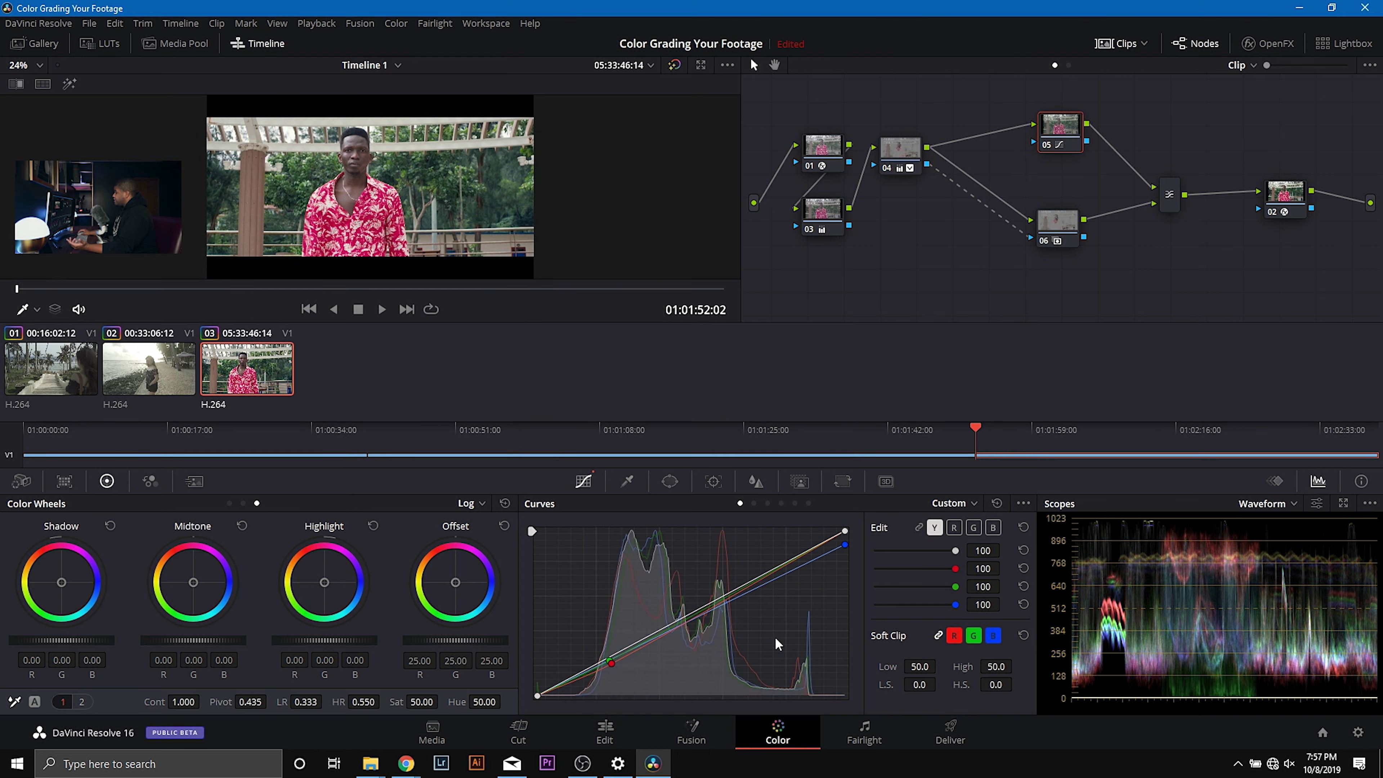
left_click_drag(628, 649, 633, 663)
key("ctrl+z")
left_click(677, 68)
left_click(677, 68)
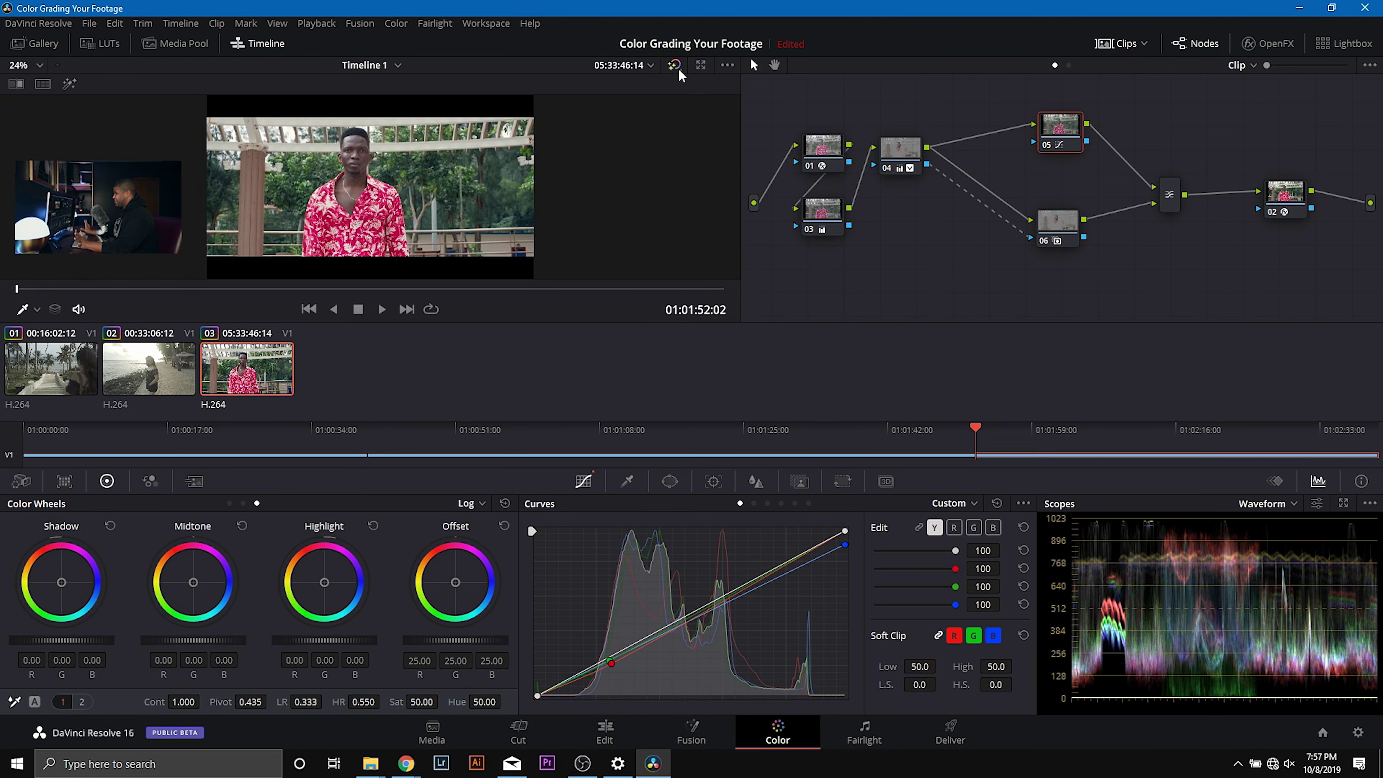